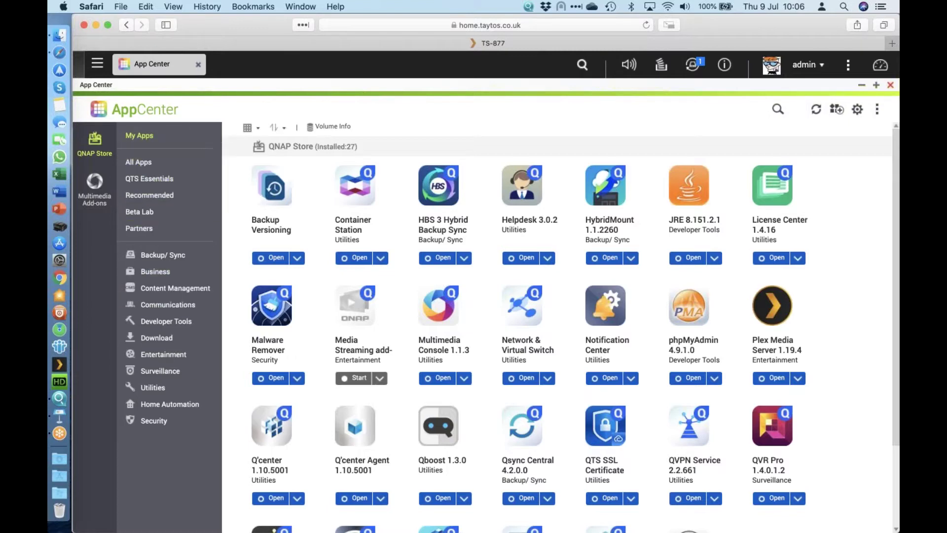
Browse the full QNAP Store app catalogue, and view the manual package installation dialog before closing it.
click(176, 163)
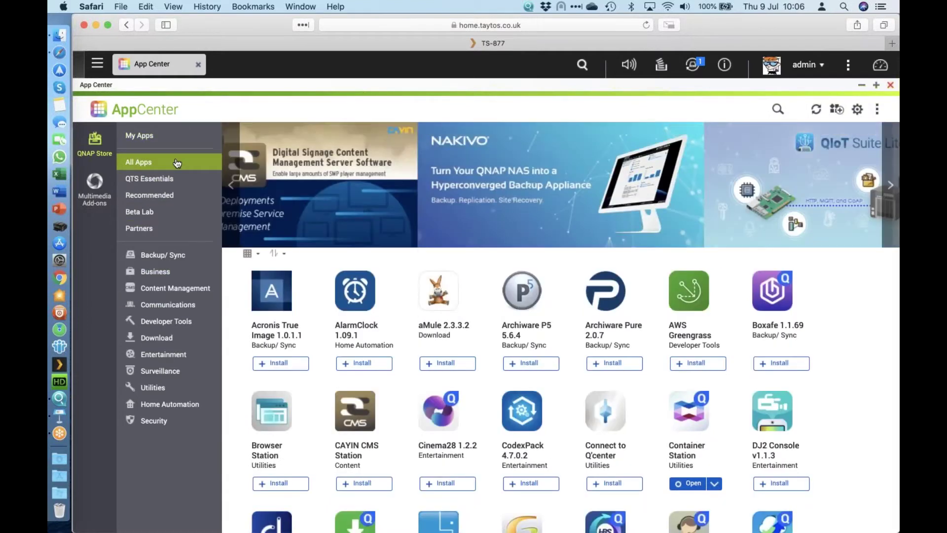
scroll(698, 371, down, 6)
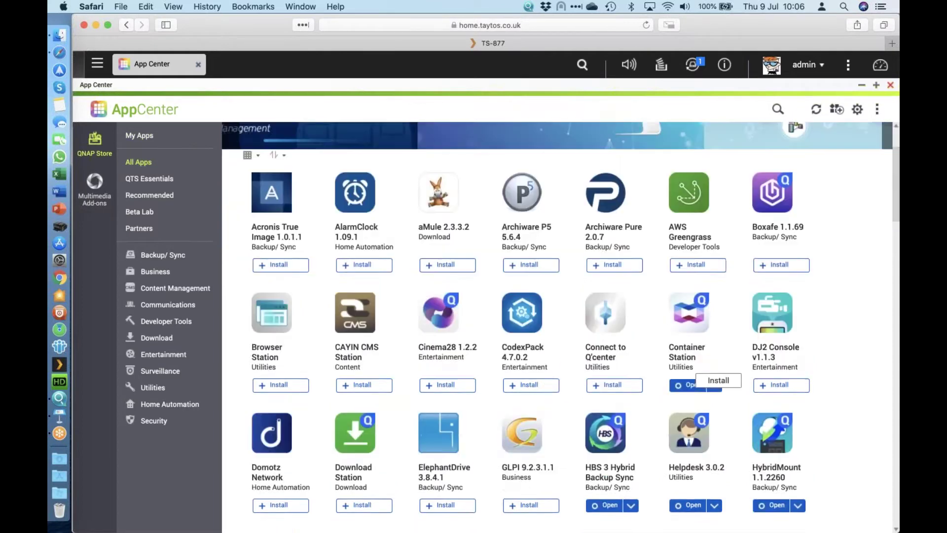
scroll(697, 371, up, 6)
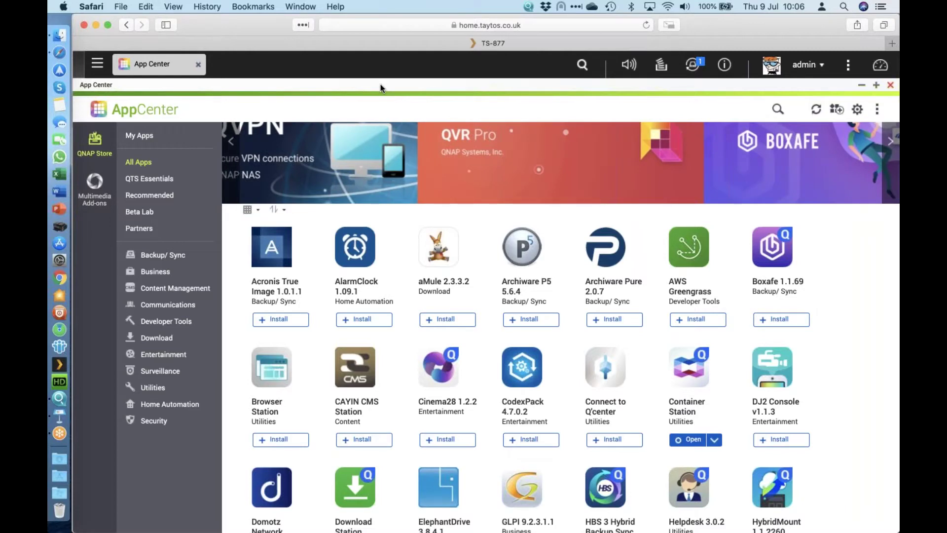
click(837, 110)
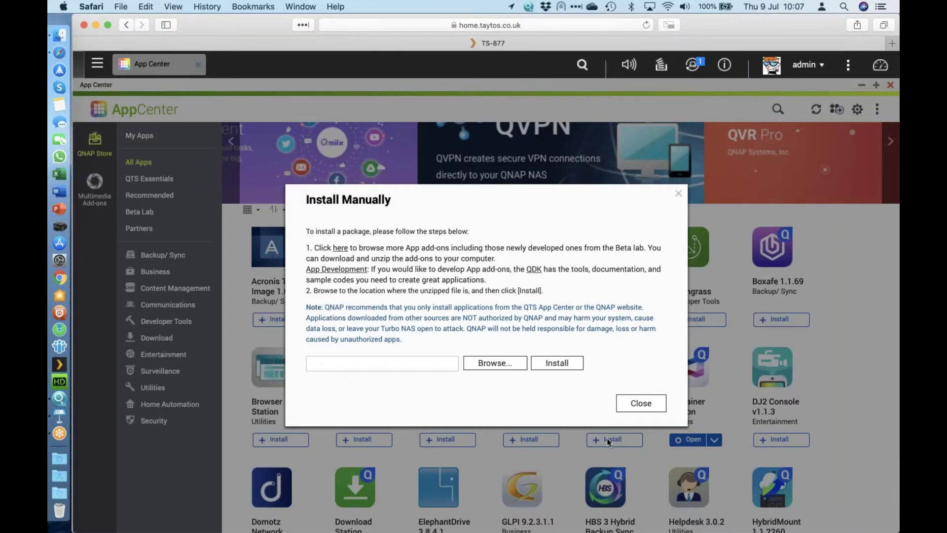
click(630, 409)
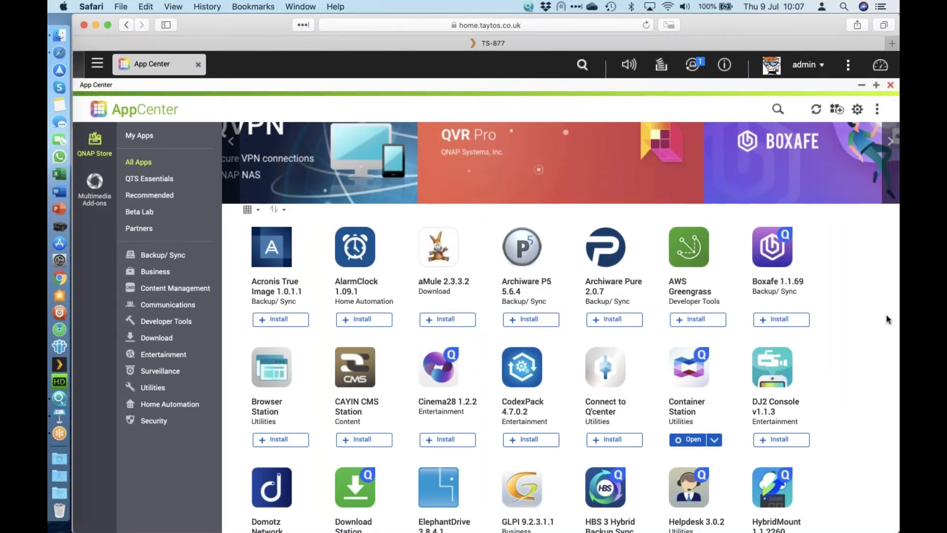
Review the volume migration options for JRE without migrating it, and check the management options for Helpdesk.
scroll(886, 319, down, 5)
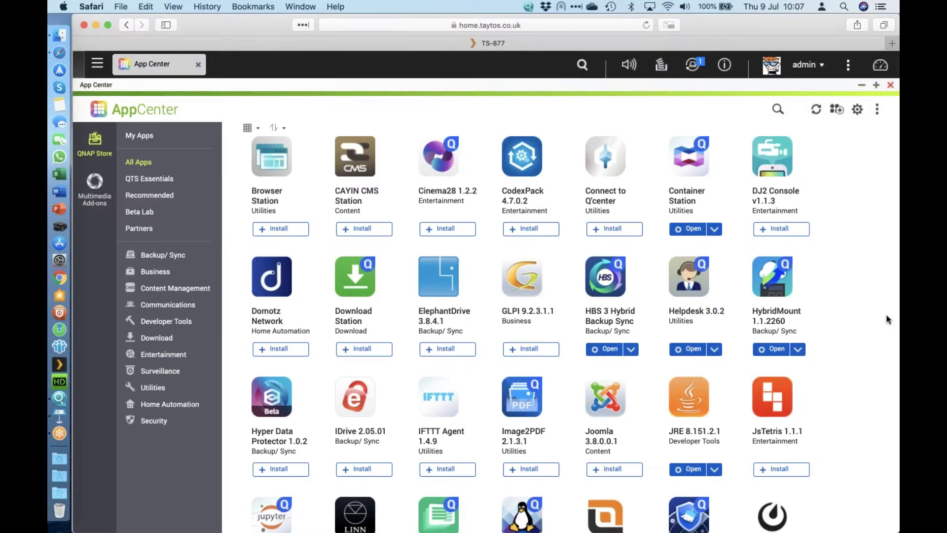
scroll(887, 319, down, 2)
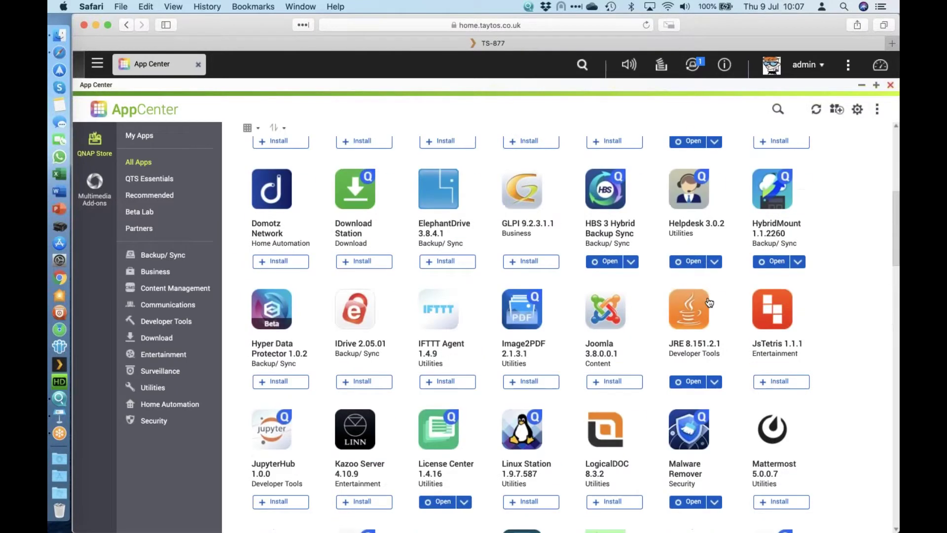
click(714, 382)
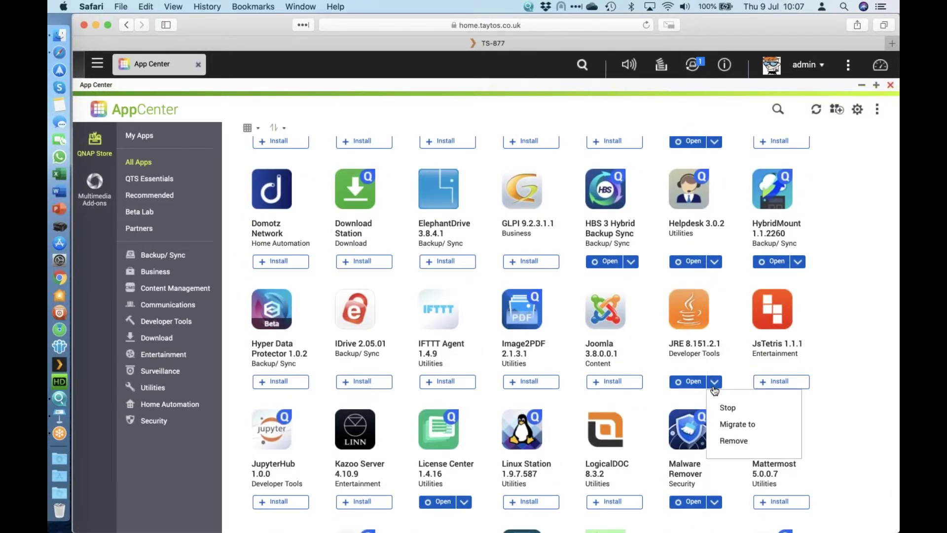
click(737, 425)
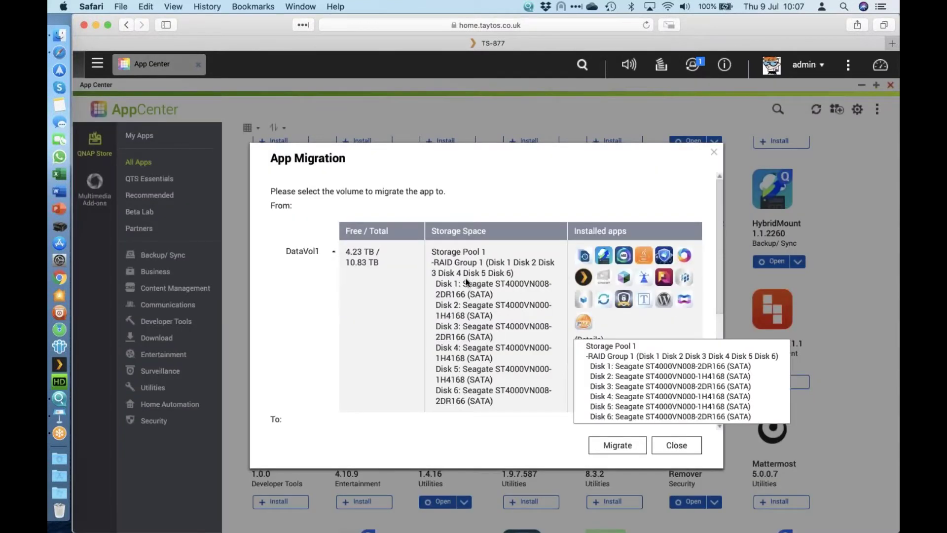
scroll(477, 337, down, 4)
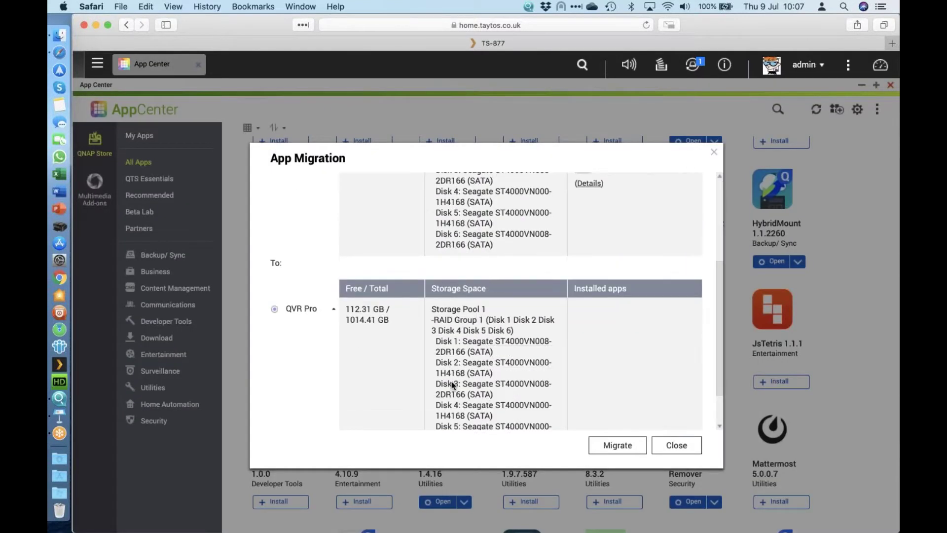
scroll(478, 380, up, 4)
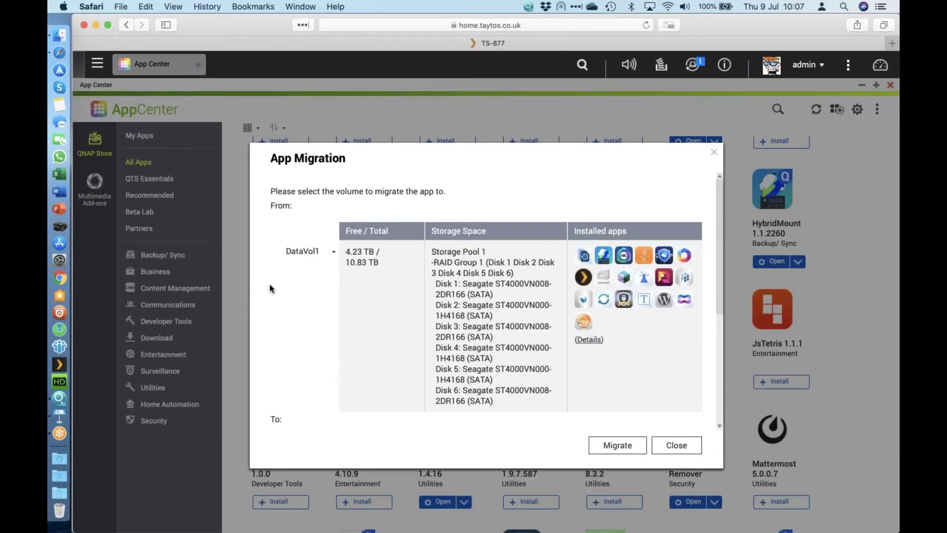
scroll(349, 264, down, 4)
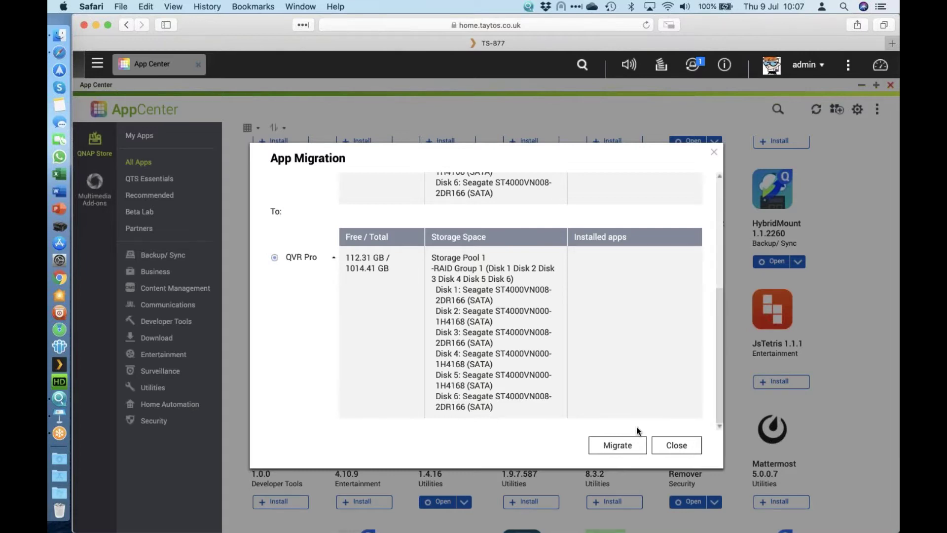
click(683, 446)
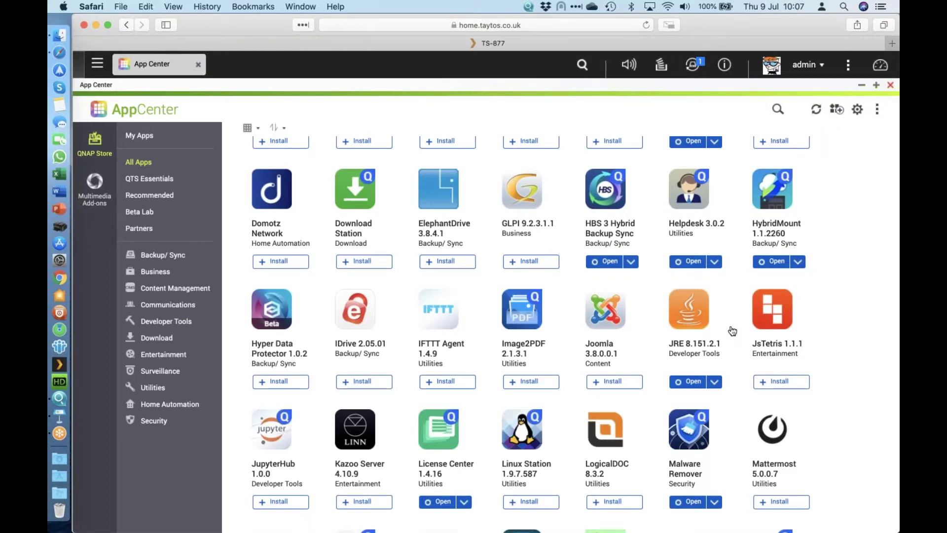
click(715, 264)
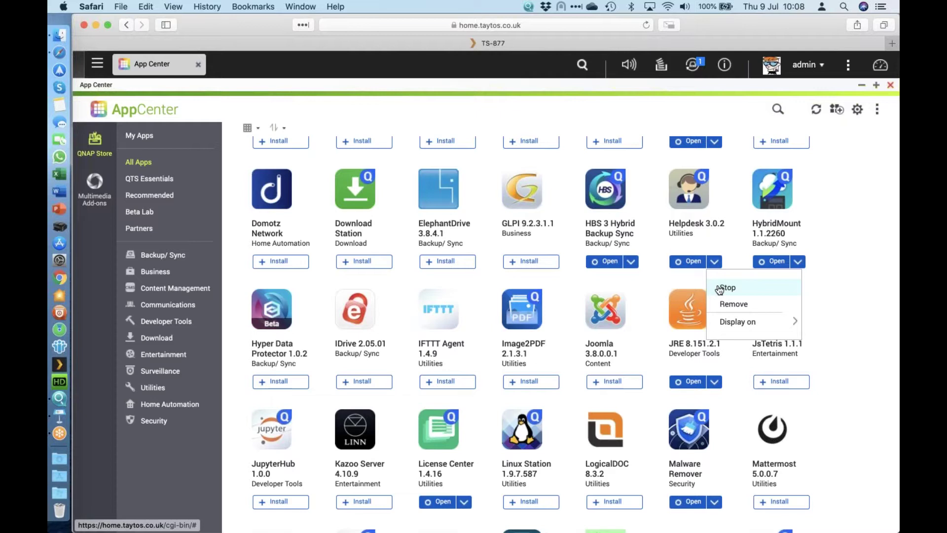
click(850, 199)
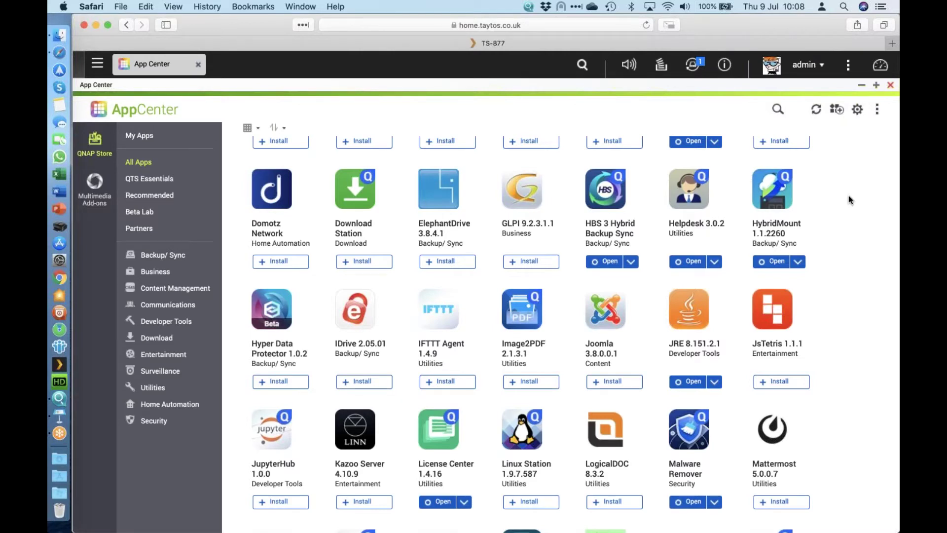
Browse the apps in the QTS Essentials category.
scroll(581, 333, up, 7)
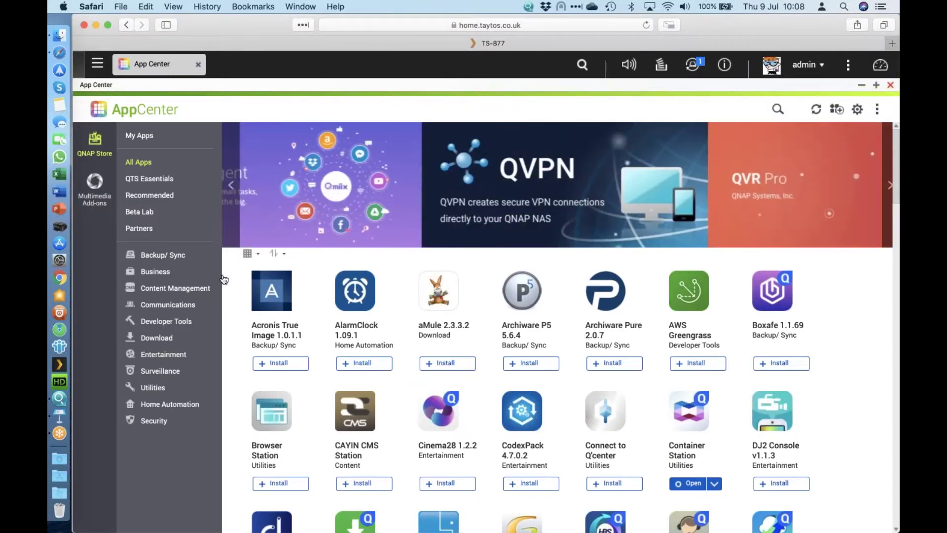
click(159, 181)
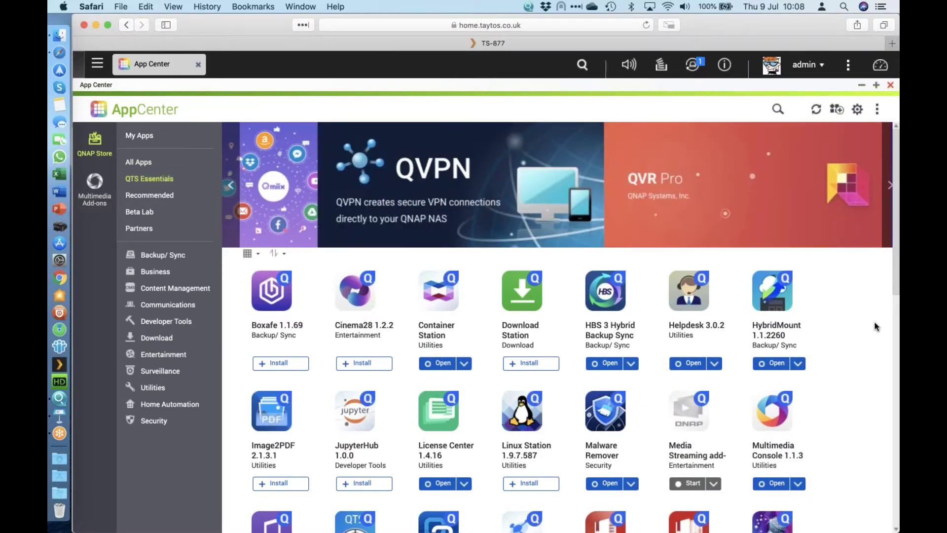
scroll(876, 326, down, 5)
scroll(876, 326, down, 4)
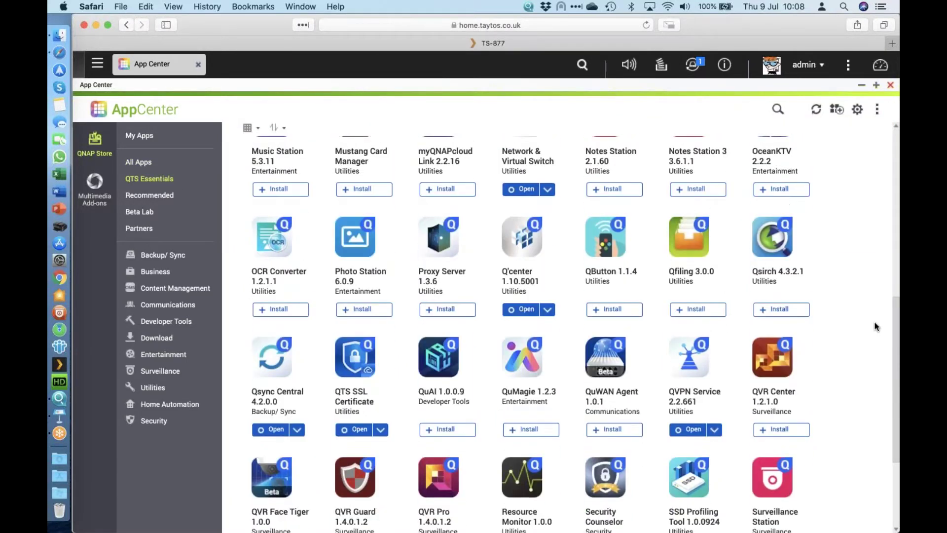
scroll(875, 327, up, 6)
scroll(876, 327, up, 3)
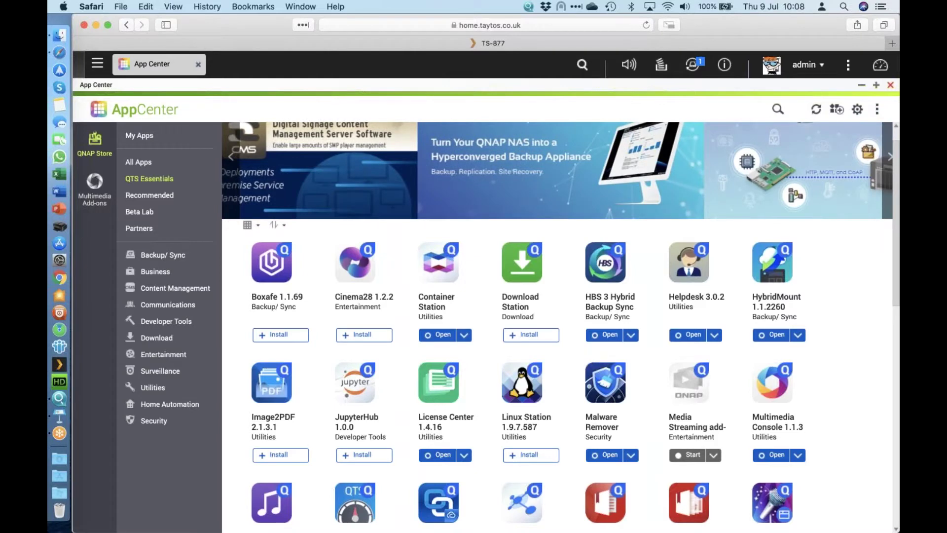
scroll(864, 388, down, 5)
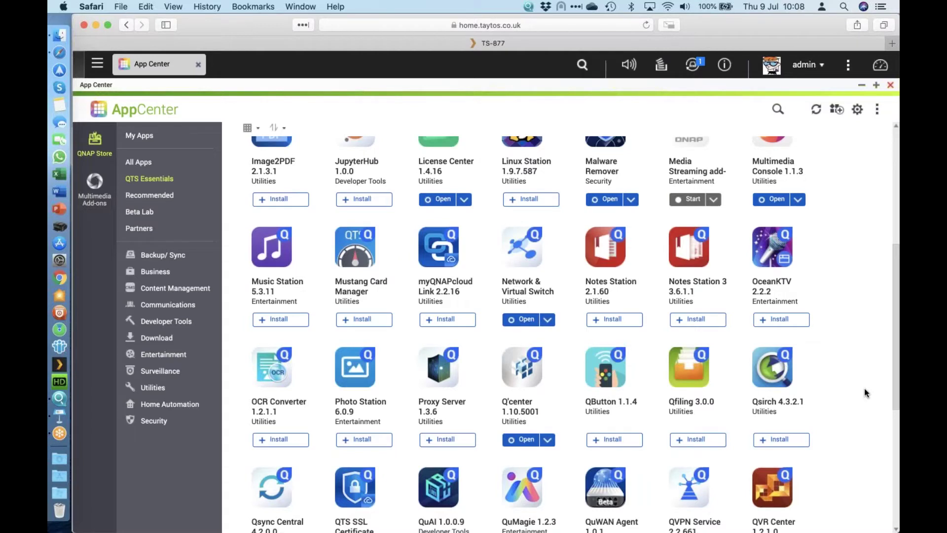
Close App Center and open HBS 3 Hybrid Backup Sync from the desktop in a maximized window.
click(890, 85)
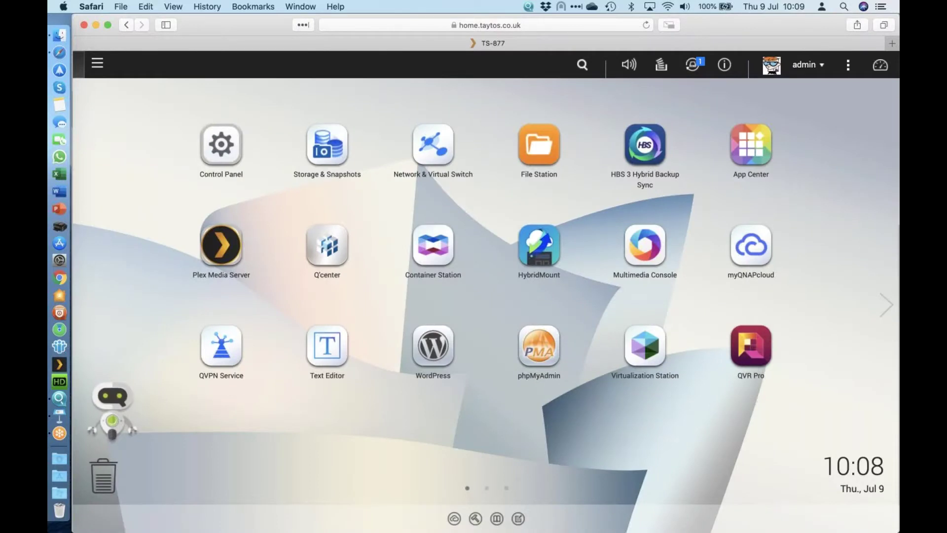
click(884, 316)
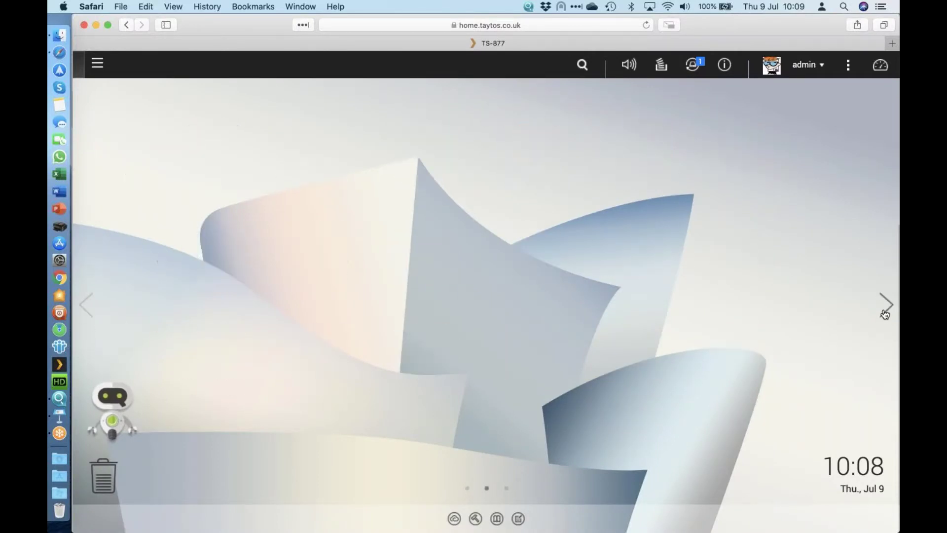
click(85, 304)
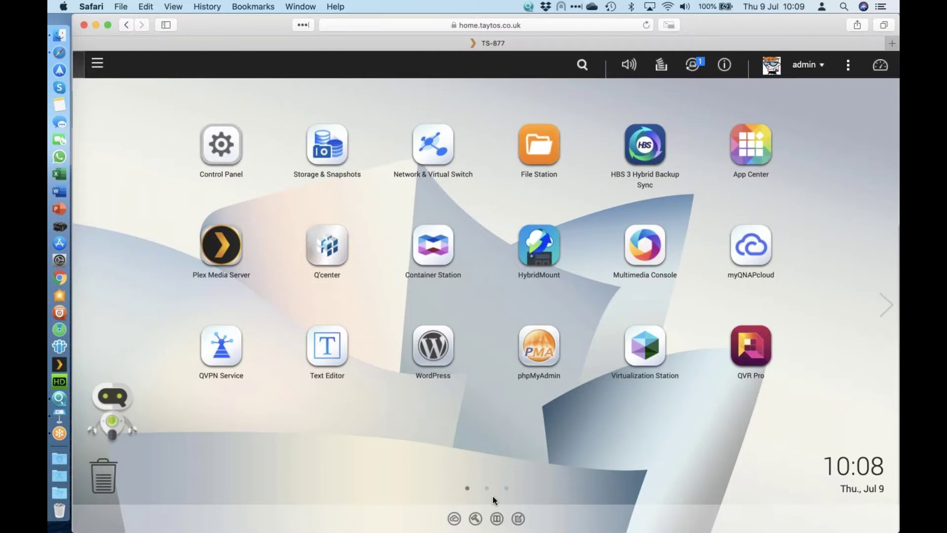
click(661, 132)
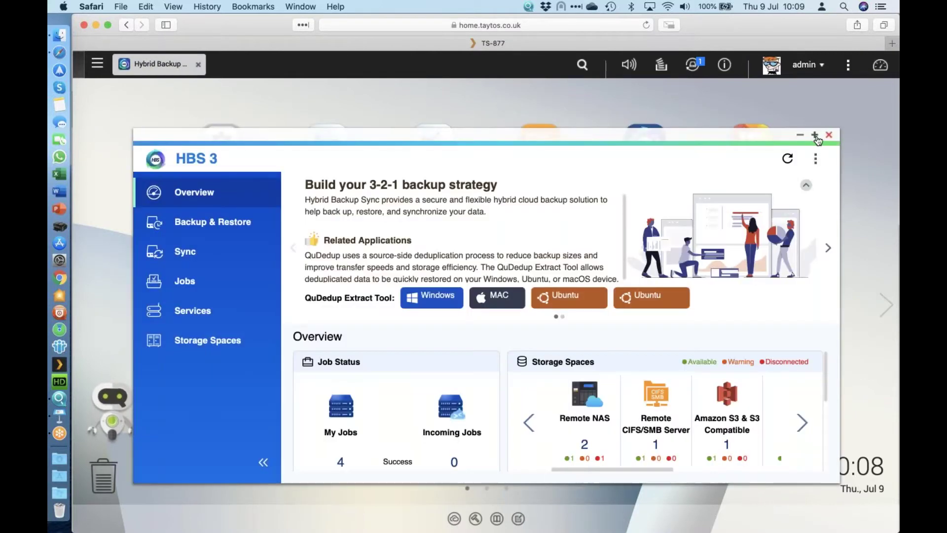
click(815, 135)
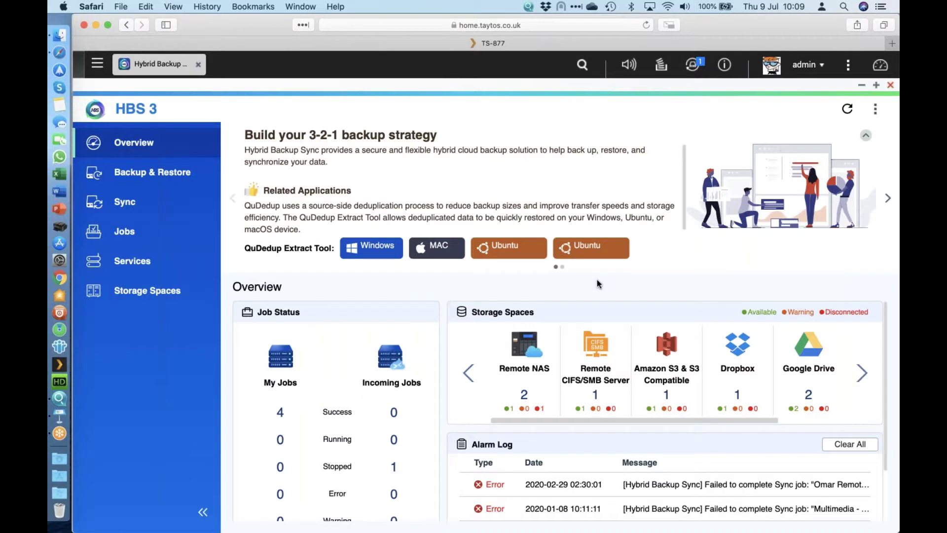
Examine the job status counts, storage spaces and alarm log in the HBS 3 overview.
scroll(523, 310, down, 2)
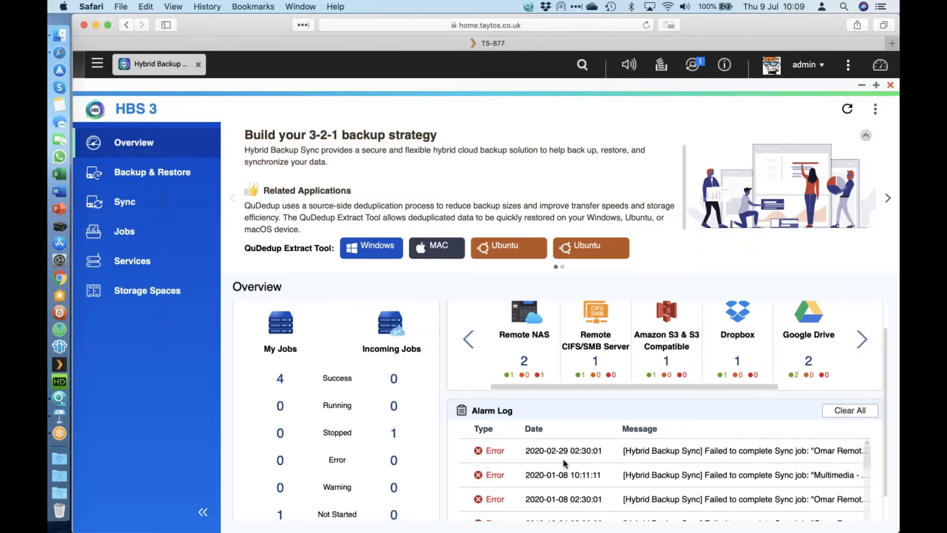
scroll(565, 463, down, 10)
scroll(565, 463, up, 10)
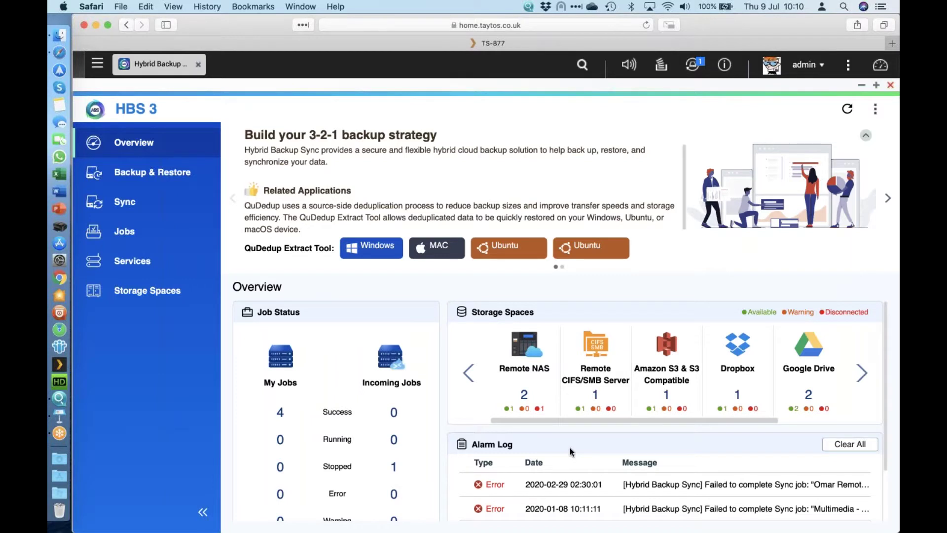
scroll(570, 448, down, 3)
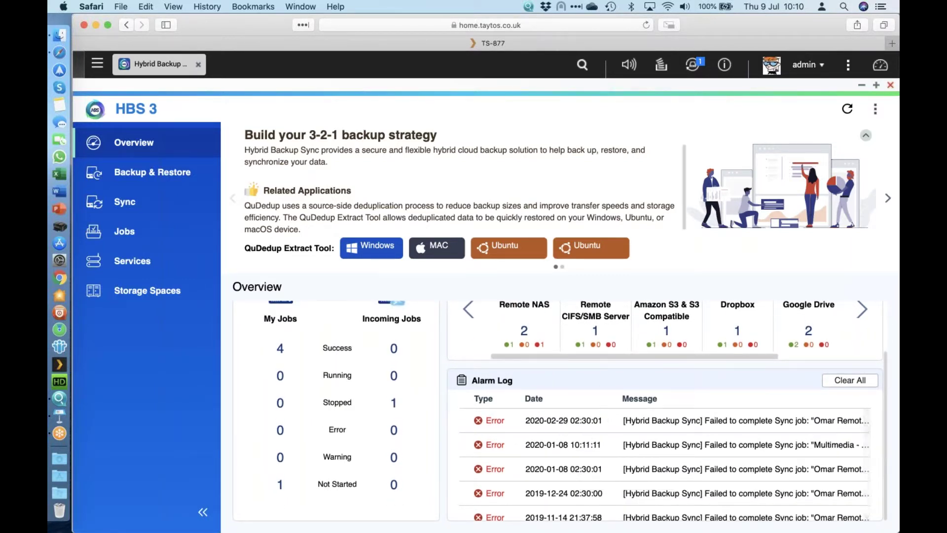
scroll(351, 413, up, 3)
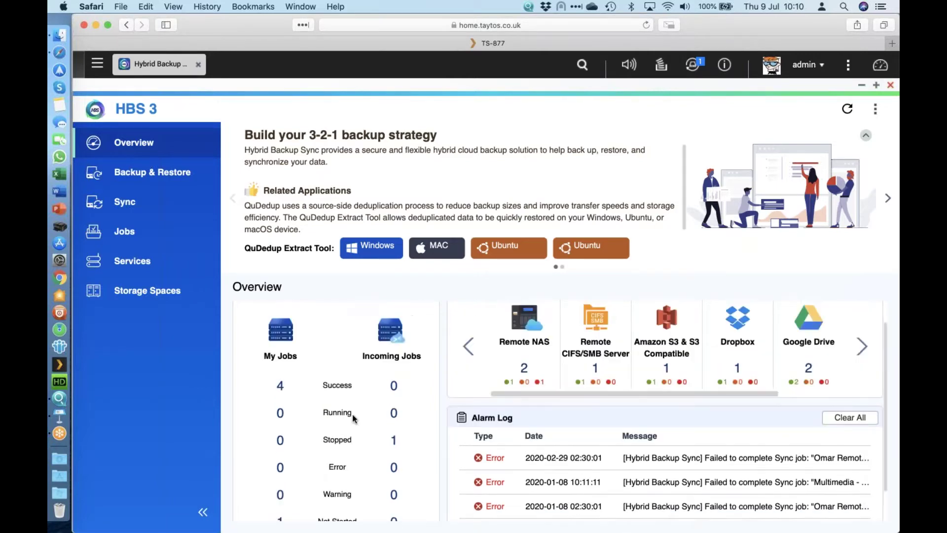
scroll(351, 410, down, 3)
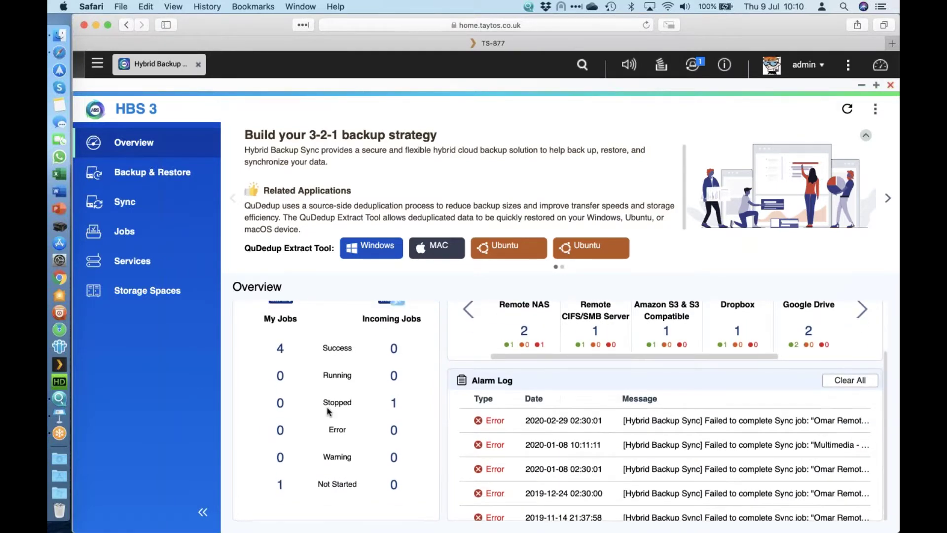
scroll(329, 410, up, 3)
scroll(315, 387, up, 1)
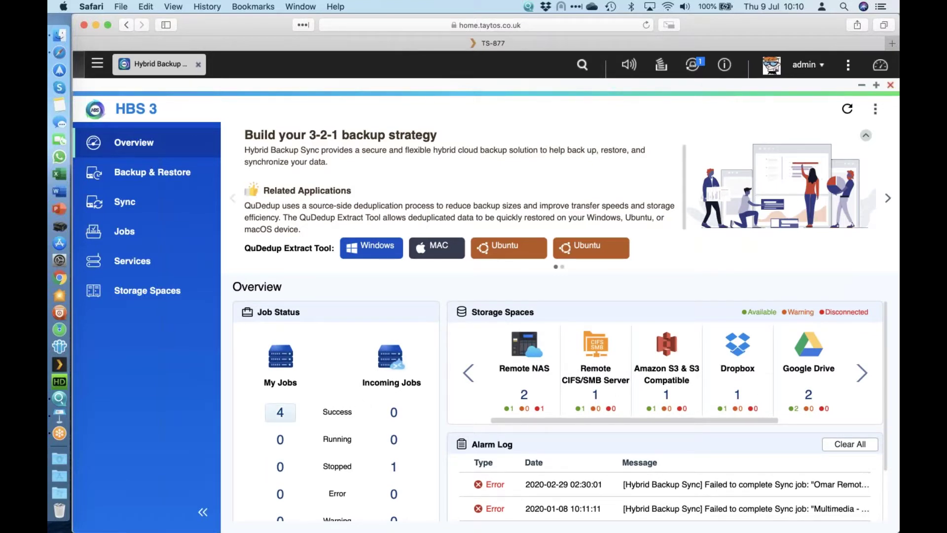
List the successful jobs and examine the latest and historical results in the report of the daily 00:30 sync job.
click(280, 412)
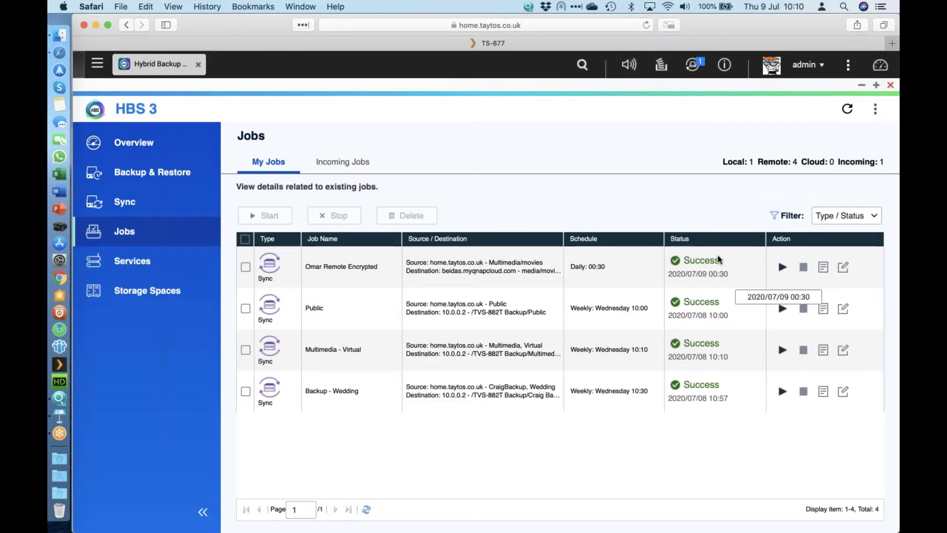
click(826, 272)
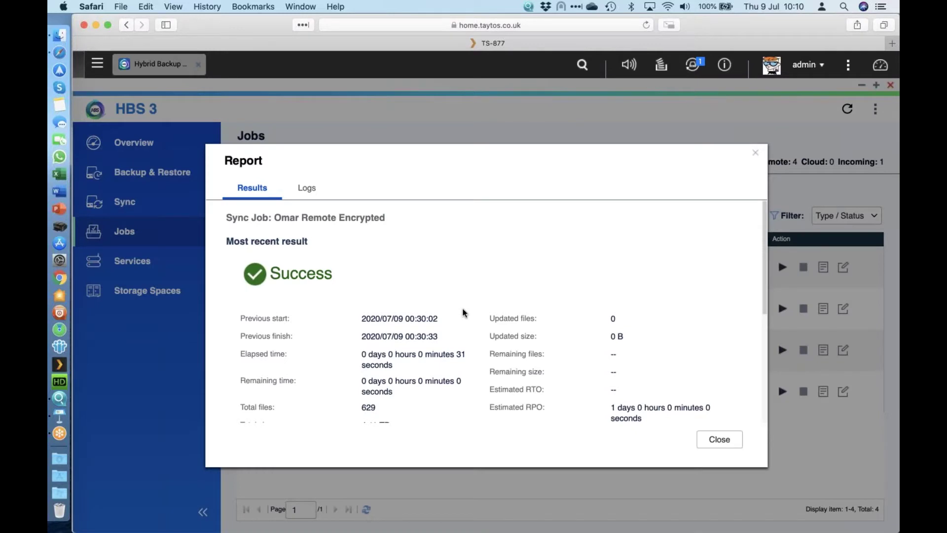
scroll(499, 331, down, 5)
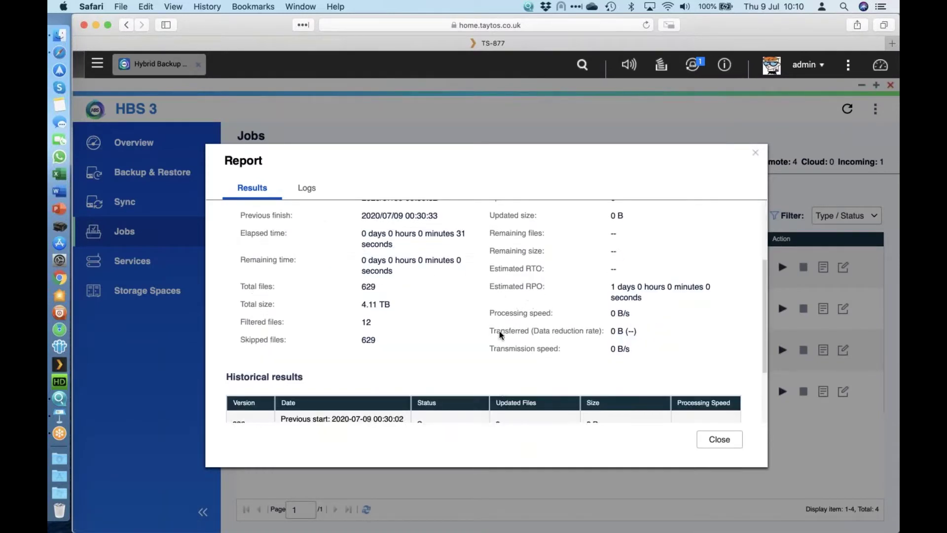
scroll(499, 333, down, 10)
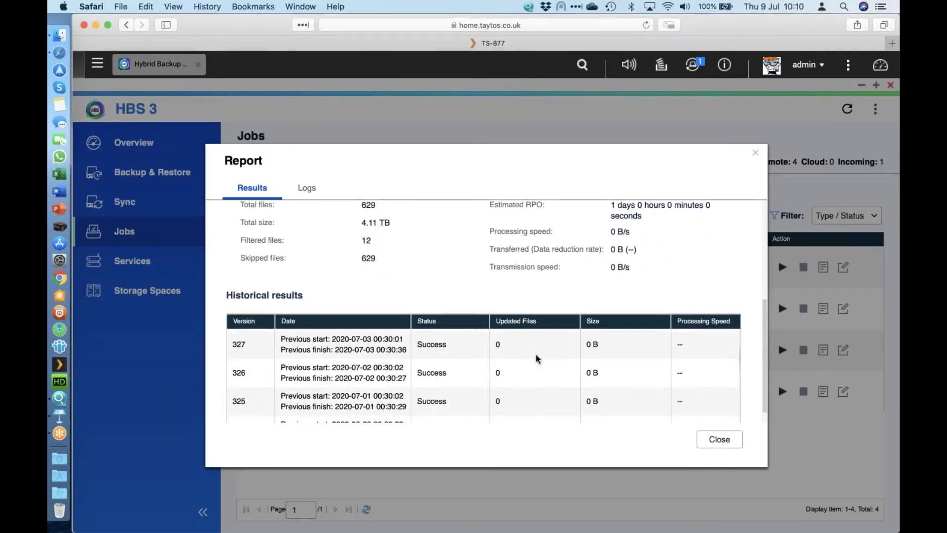
Examine the older historical results, close the report and list the incoming jobs that use this NAS.
scroll(536, 358, down, 5)
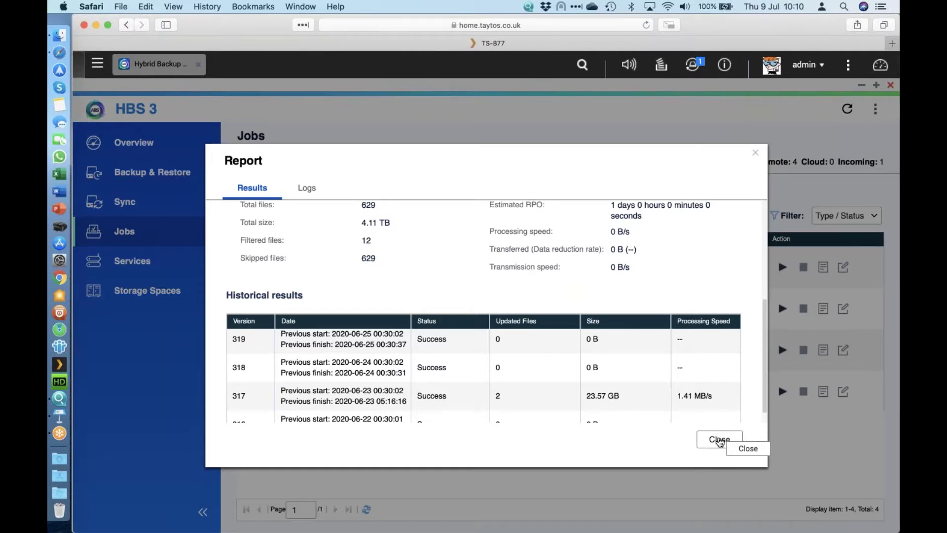
click(719, 439)
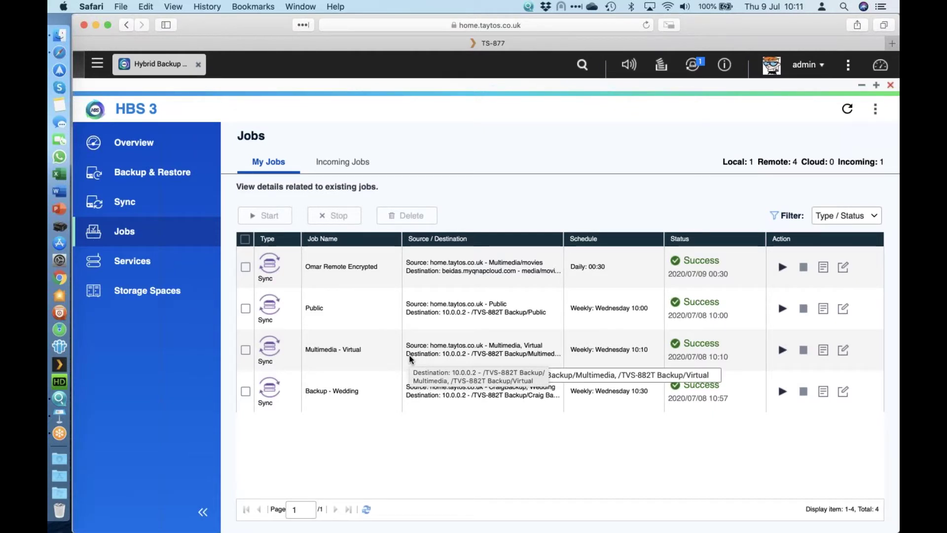
click(346, 162)
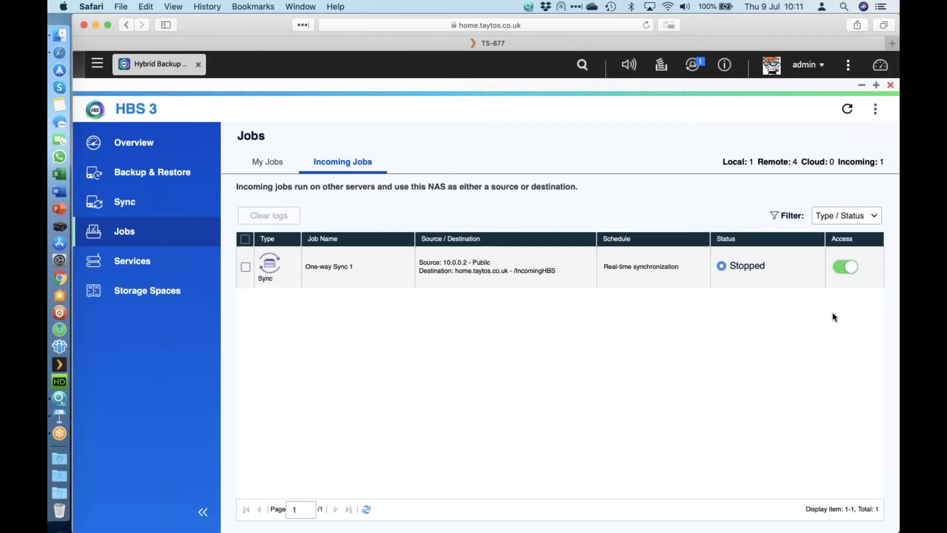
View the HBS 3 Time Machine service settings and check the backup disk in the Mac's Time Machine preferences, closing them again.
click(157, 270)
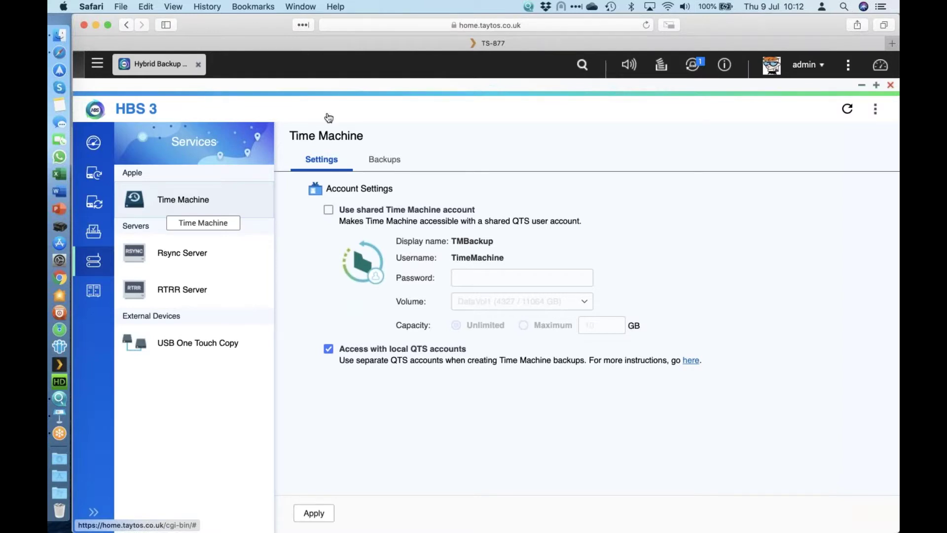
click(614, 11)
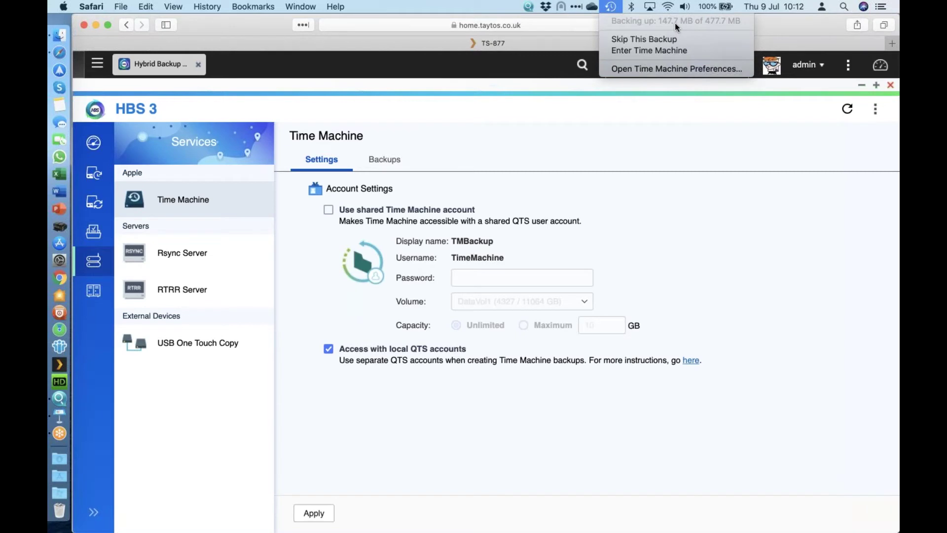
click(668, 66)
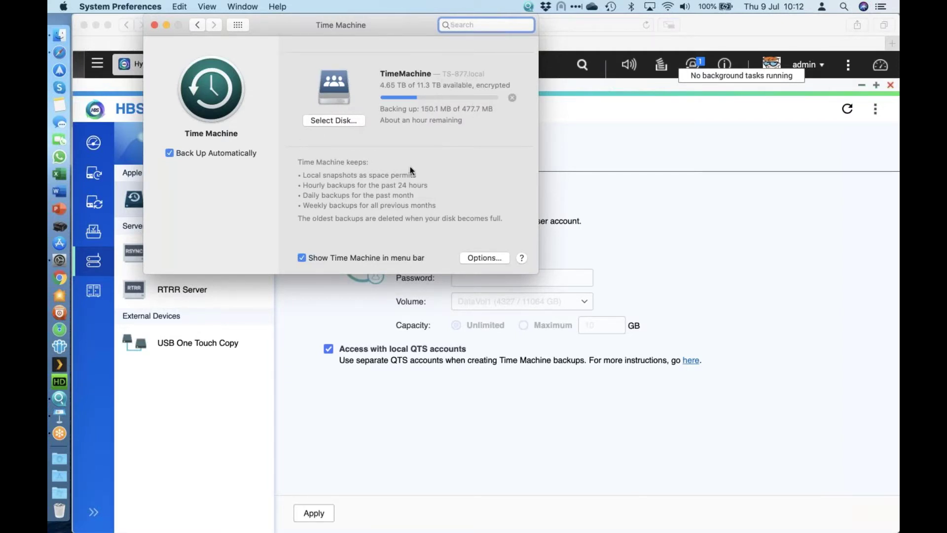
click(154, 25)
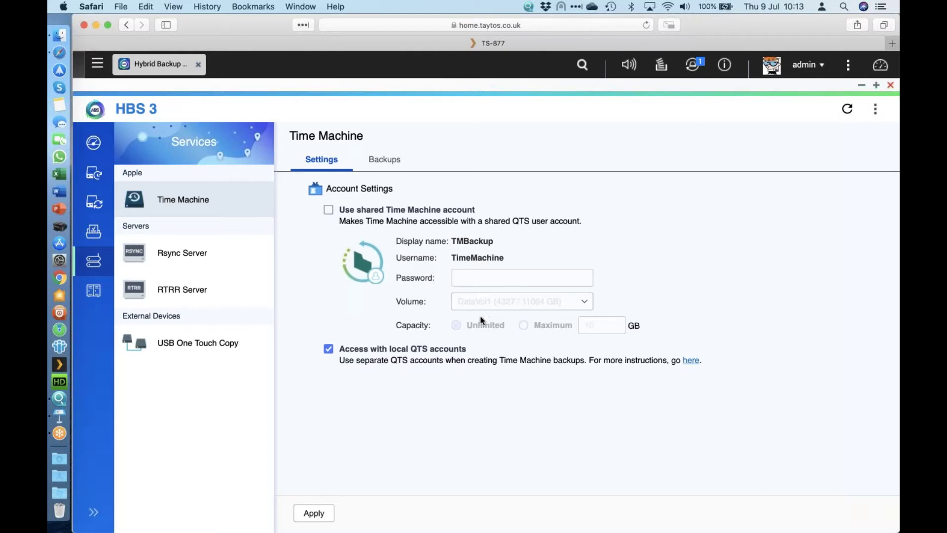
Examine the Rsync Server page and the RTRR Server's port, rate limit and network access settings.
click(190, 254)
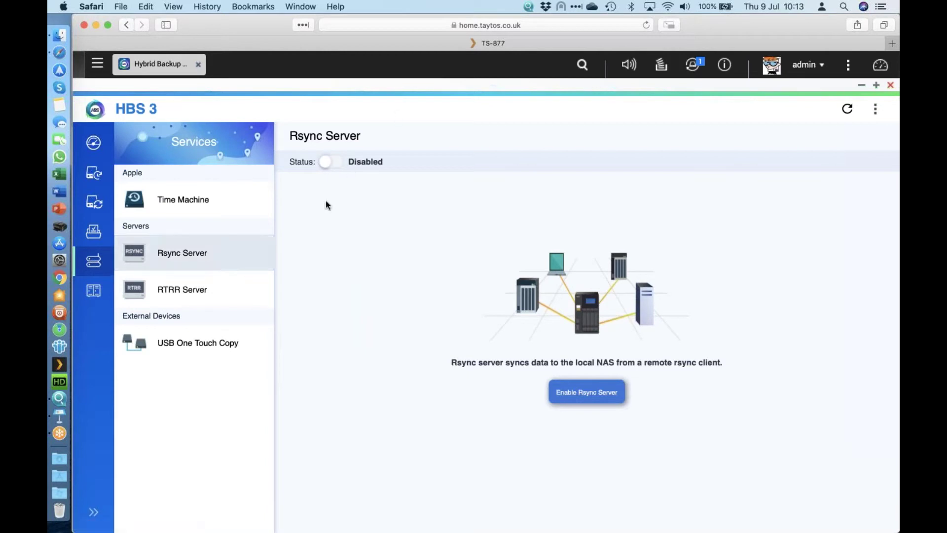
click(196, 305)
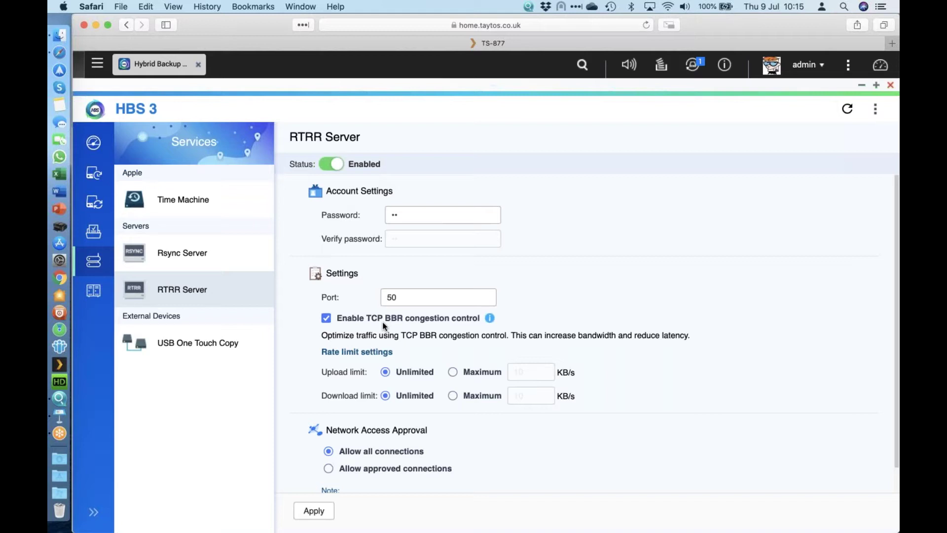
scroll(457, 391, down, 1)
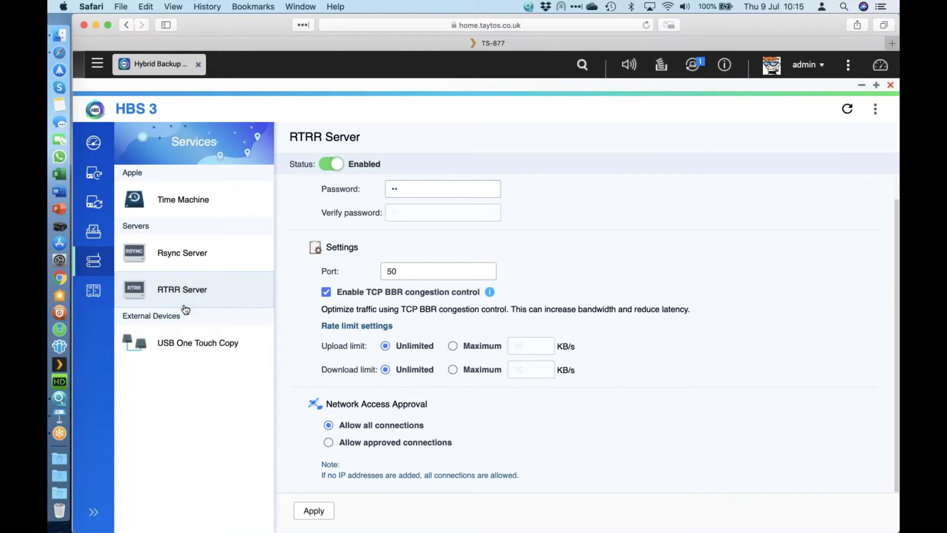
Select USB One Touch Copy as the operating mode of the USB One Touch Copy service.
click(187, 342)
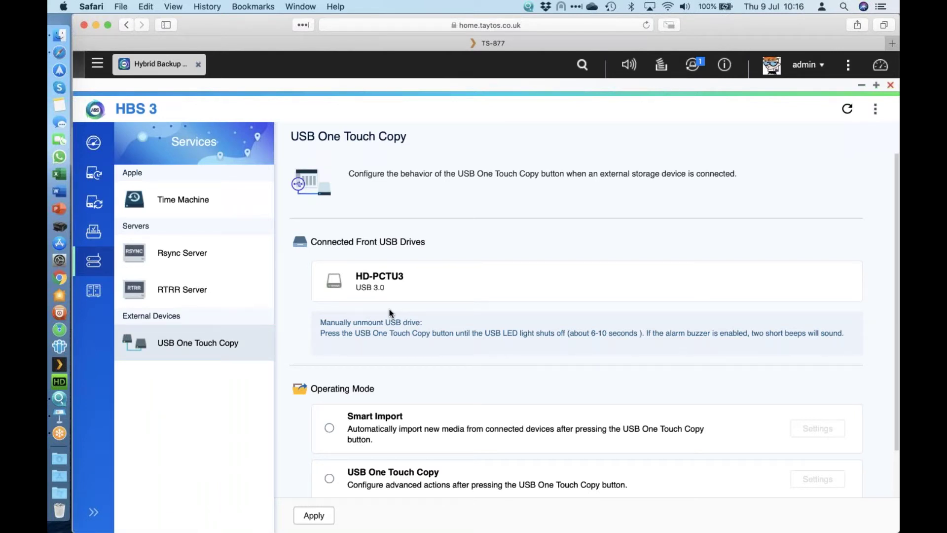
scroll(389, 310, down, 2)
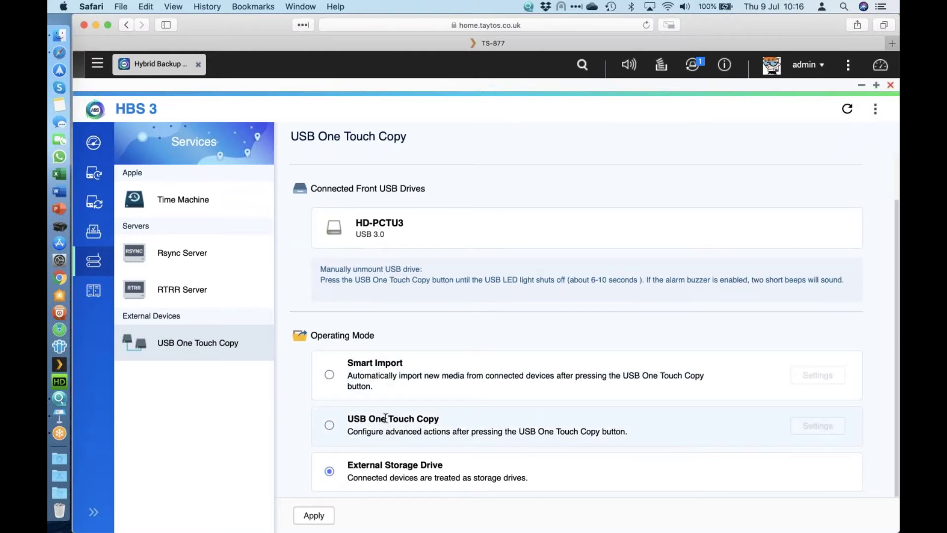
click(330, 425)
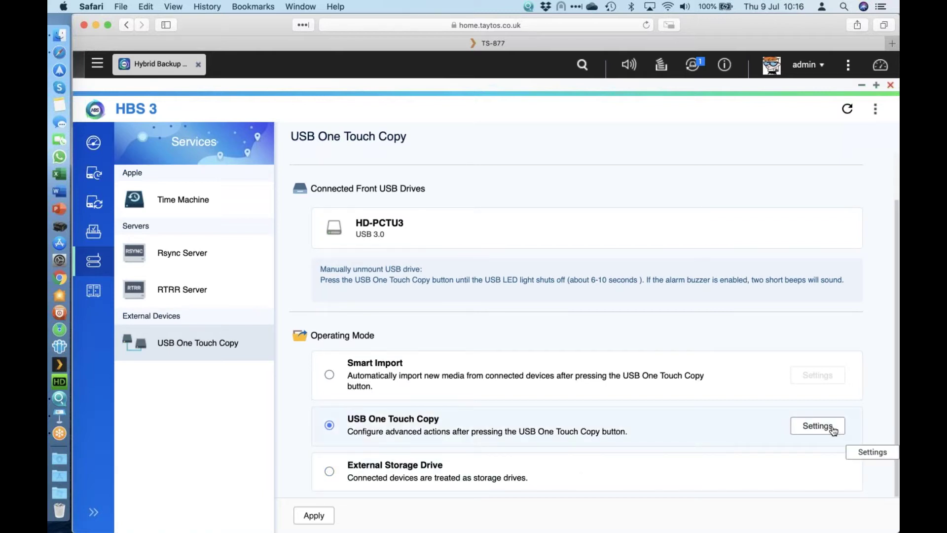
Open the settings of the USB One Touch Copy mode and set the backup action to Synchronize.
click(817, 425)
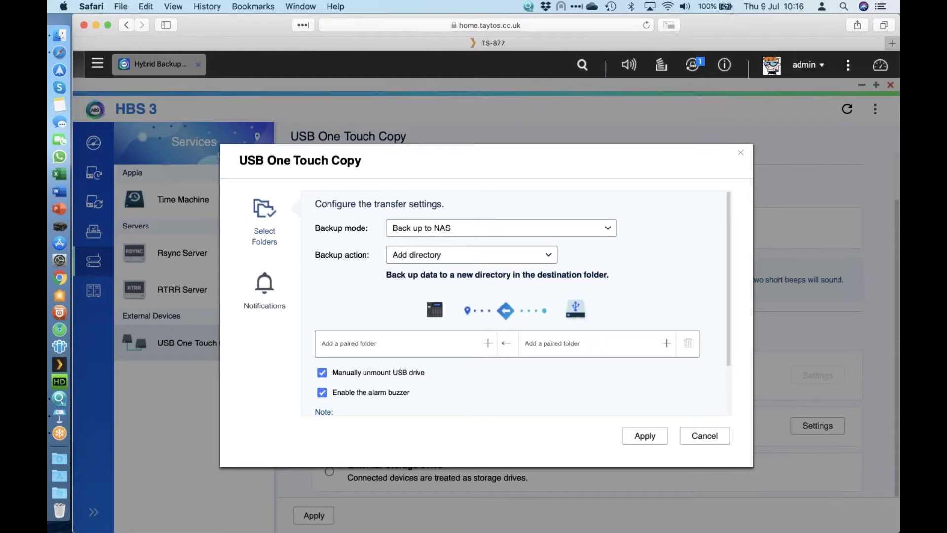
click(556, 257)
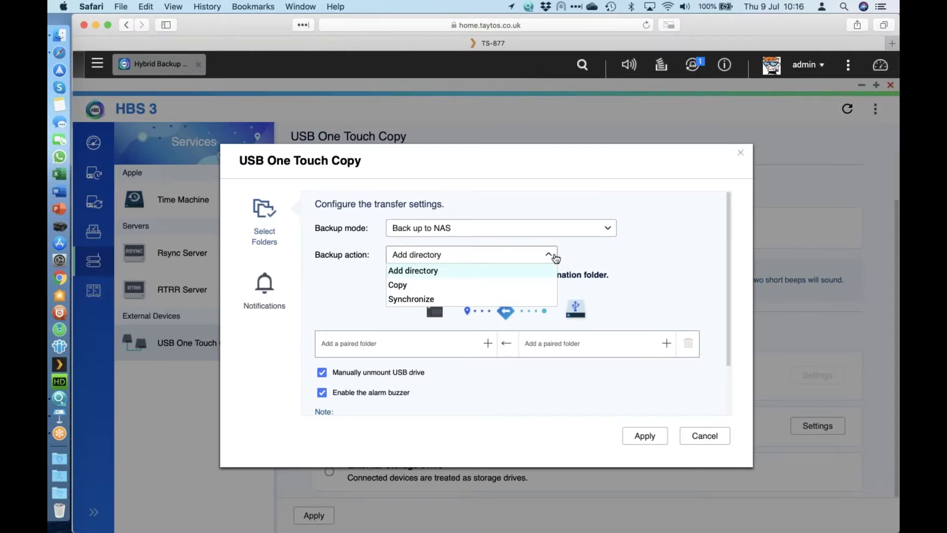
click(472, 301)
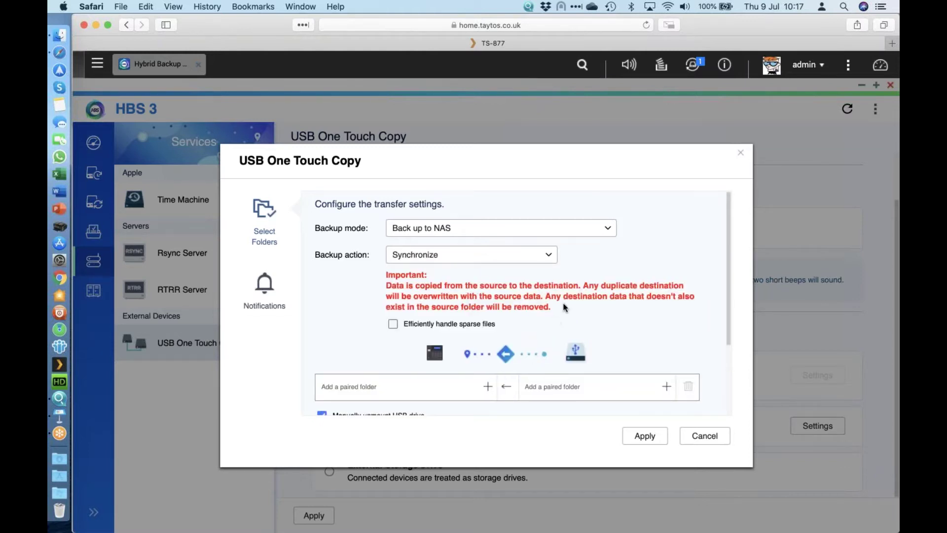
Choose the Download folder on DataVol1 as the destination of the first paired folder.
scroll(563, 306, down, 3)
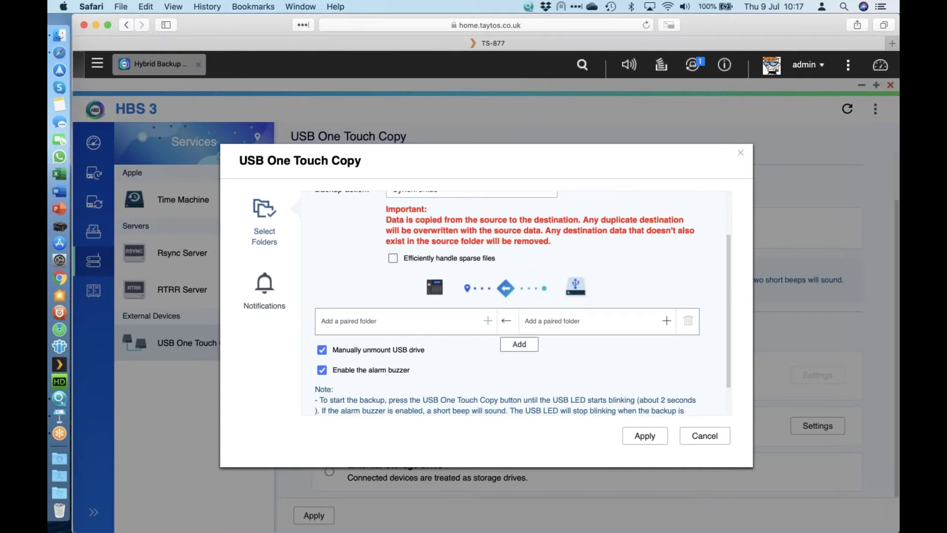
click(487, 322)
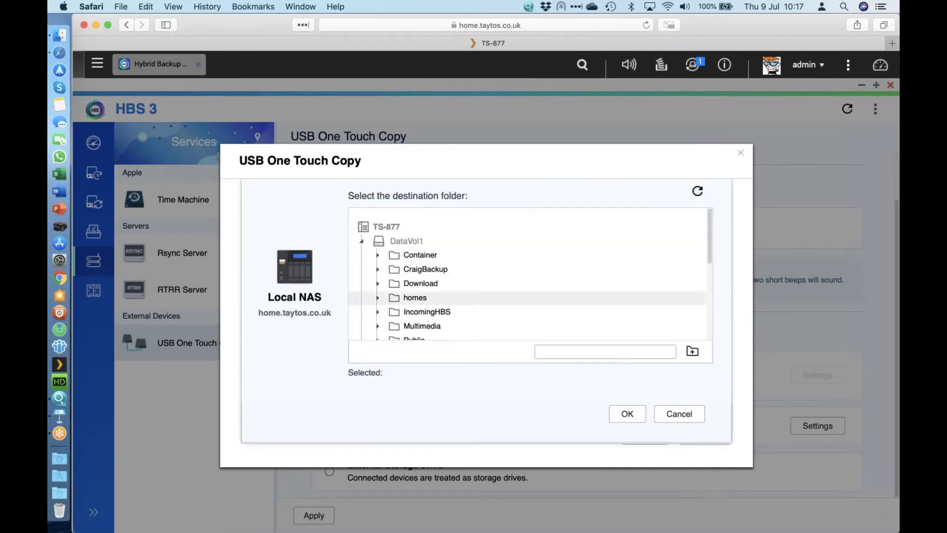
scroll(433, 330, down, 3)
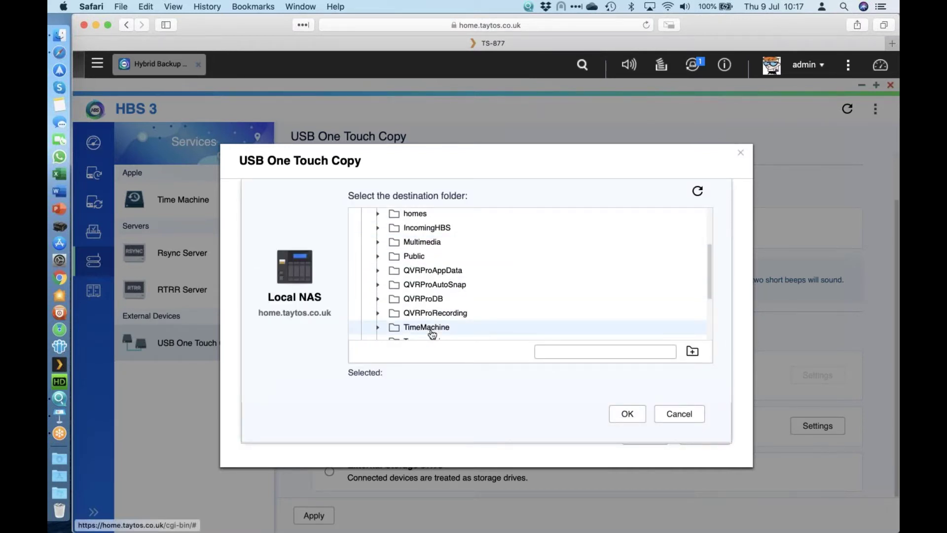
scroll(432, 332, down, 5)
scroll(432, 297, up, 2)
scroll(432, 296, up, 5)
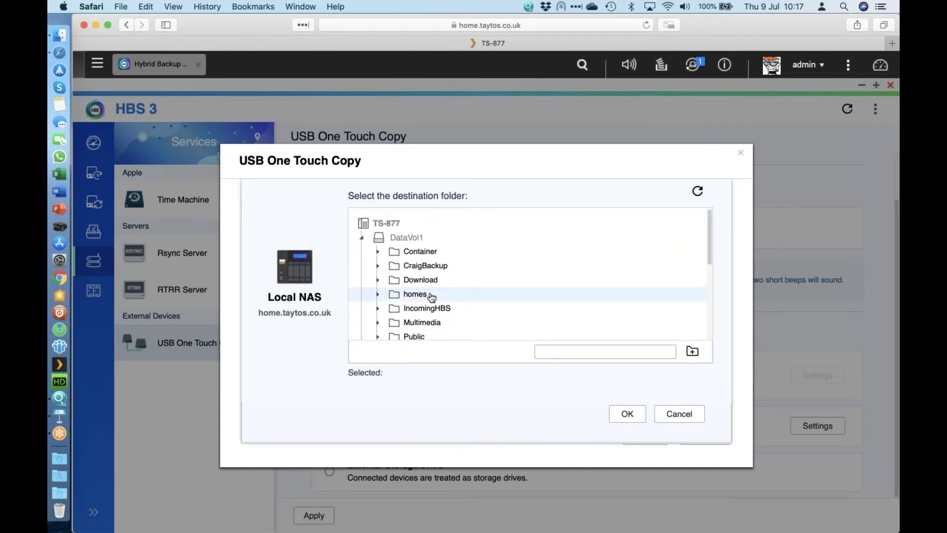
click(421, 283)
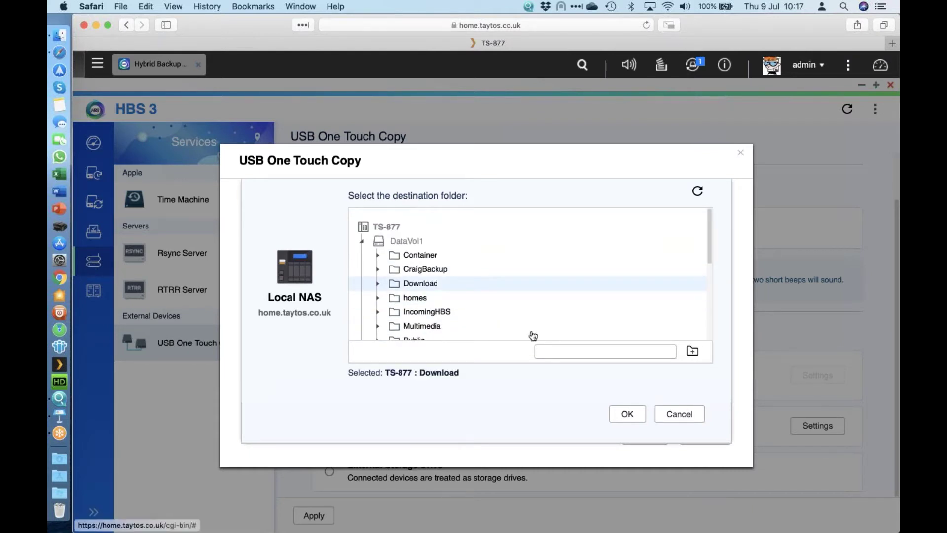
click(631, 415)
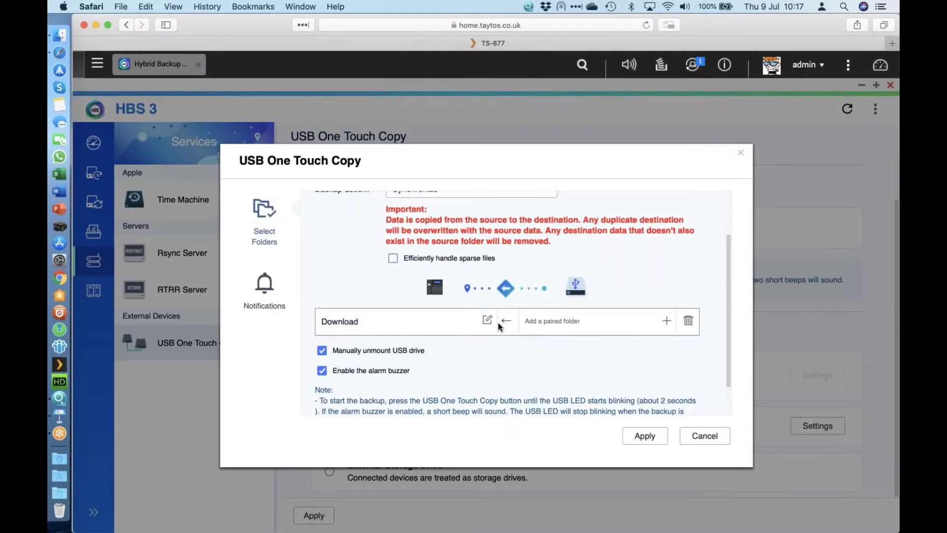
Choose FrontUSB1 as the source folder paired with Download.
click(667, 326)
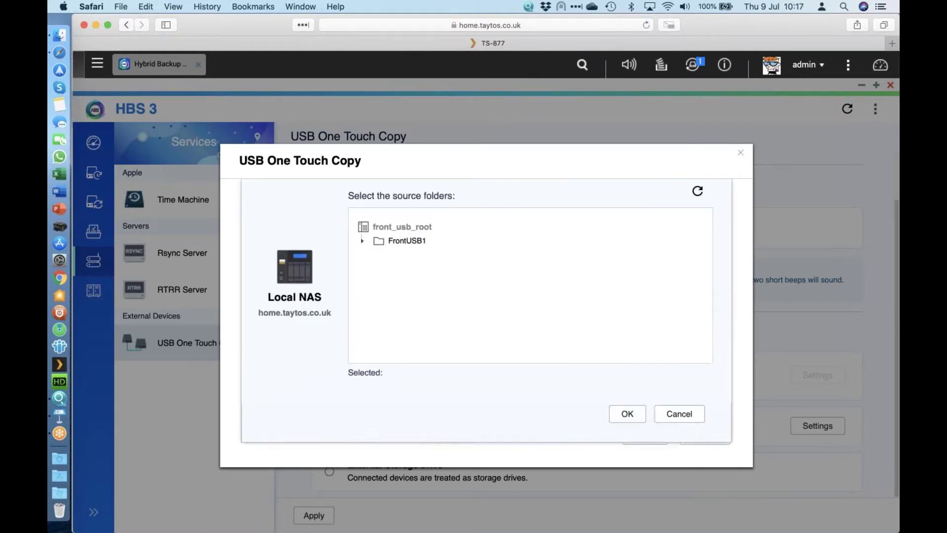
click(423, 246)
click(627, 413)
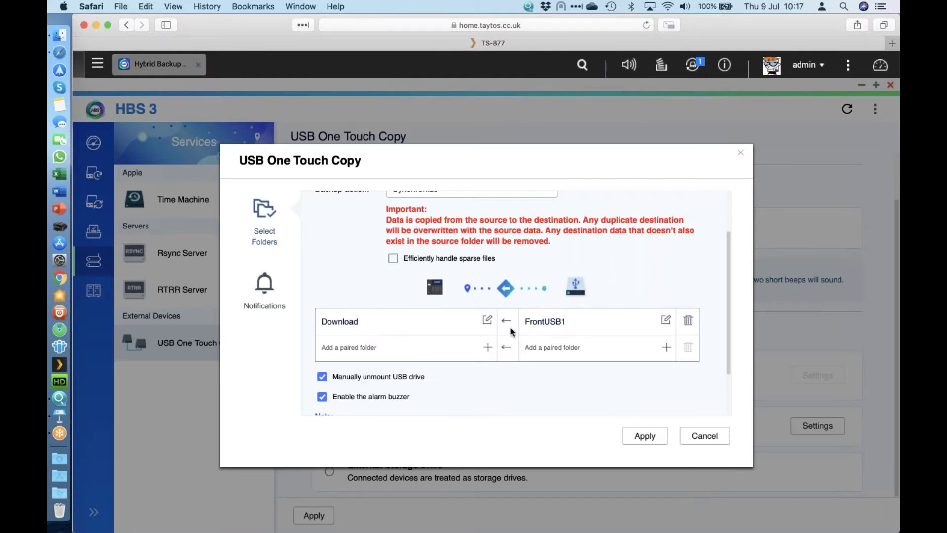
Review the unmount and alarm buzzer options and the transfer settings, and cancel the USB One Touch Copy settings.
scroll(512, 329, down, 3)
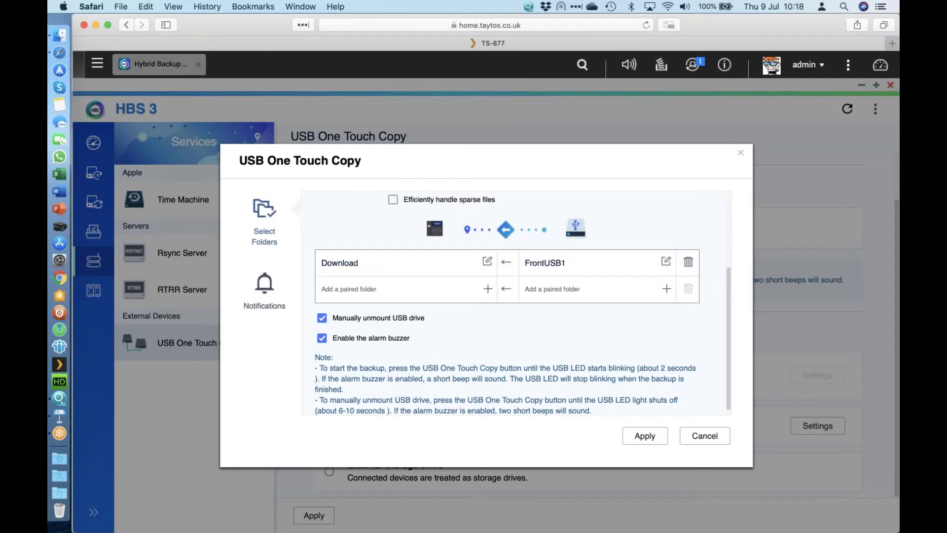
scroll(508, 318, down, 2)
scroll(508, 318, up, 6)
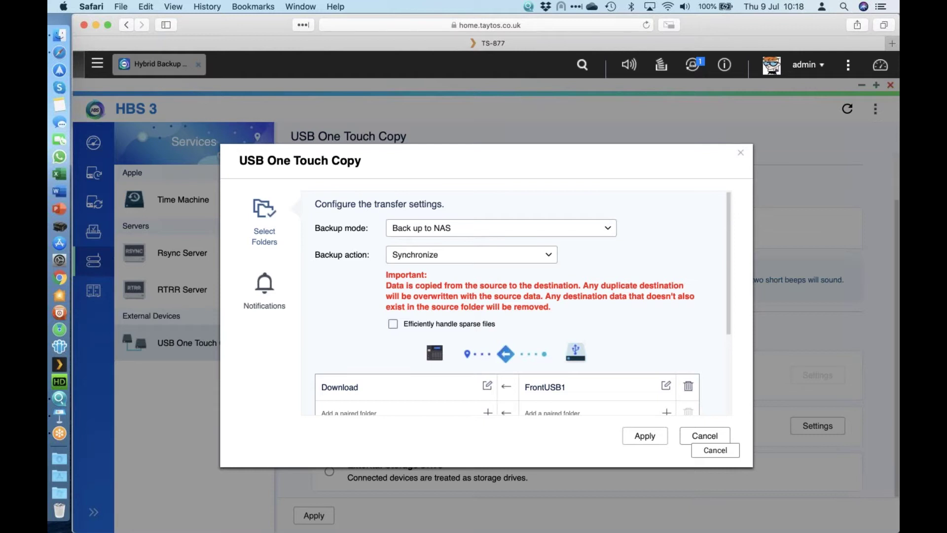
click(714, 439)
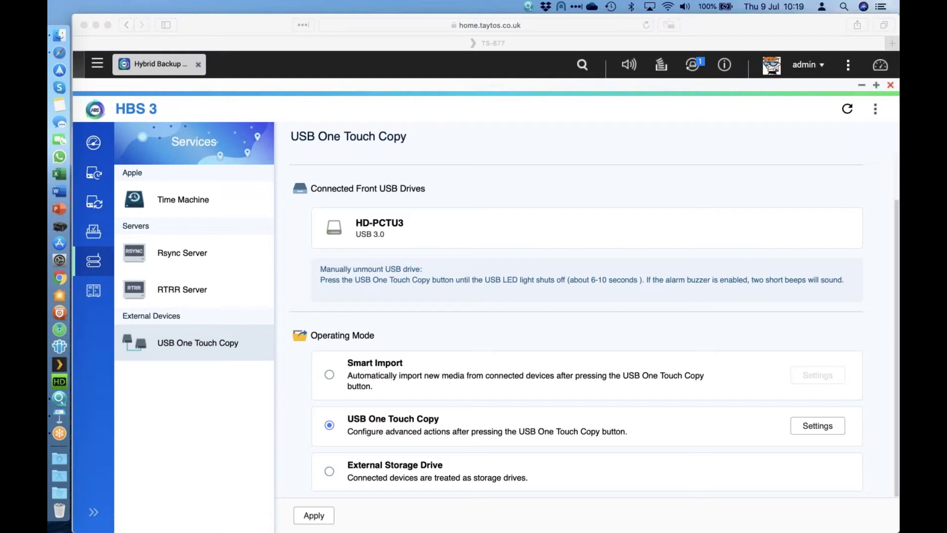
Start a new one-way sync job with the remote NAS account Backup-NAS as its destination storage space.
click(242, 84)
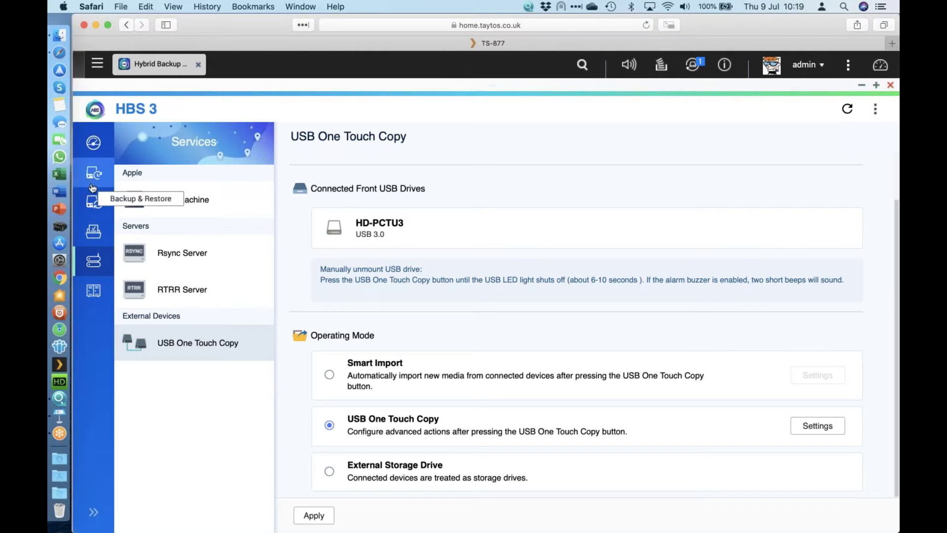
click(93, 202)
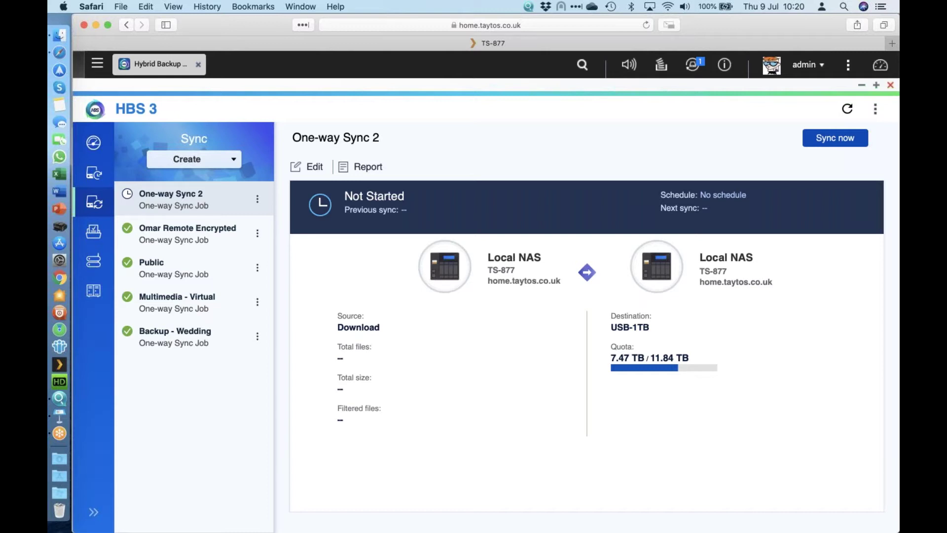
click(228, 158)
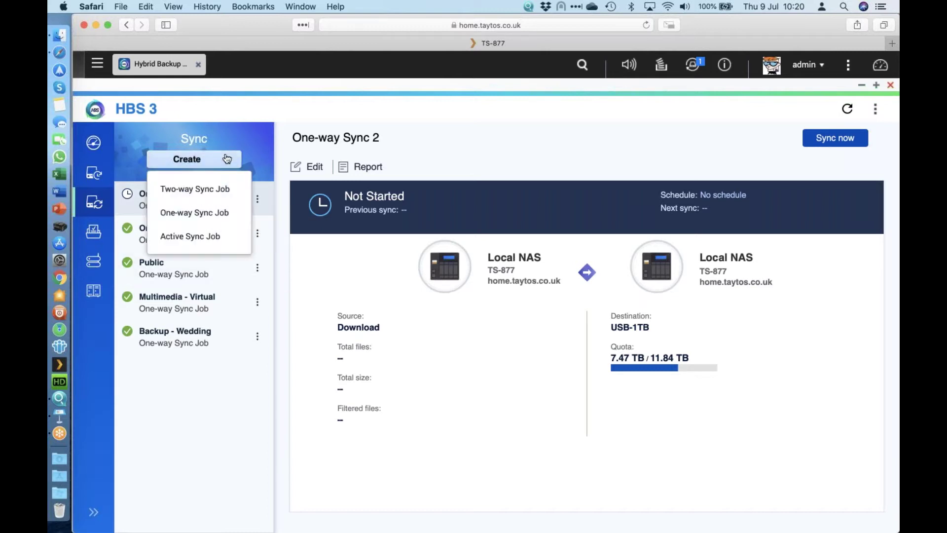
click(211, 216)
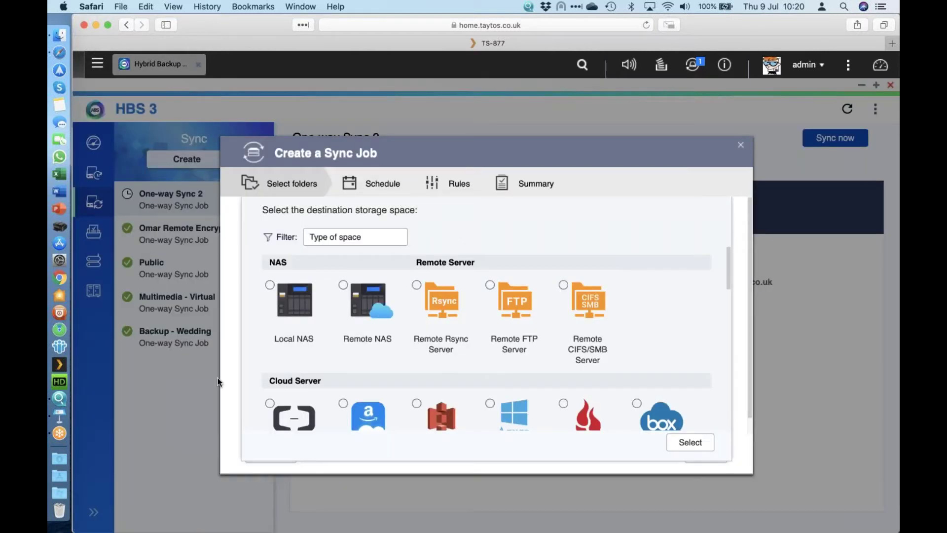
click(360, 310)
click(330, 414)
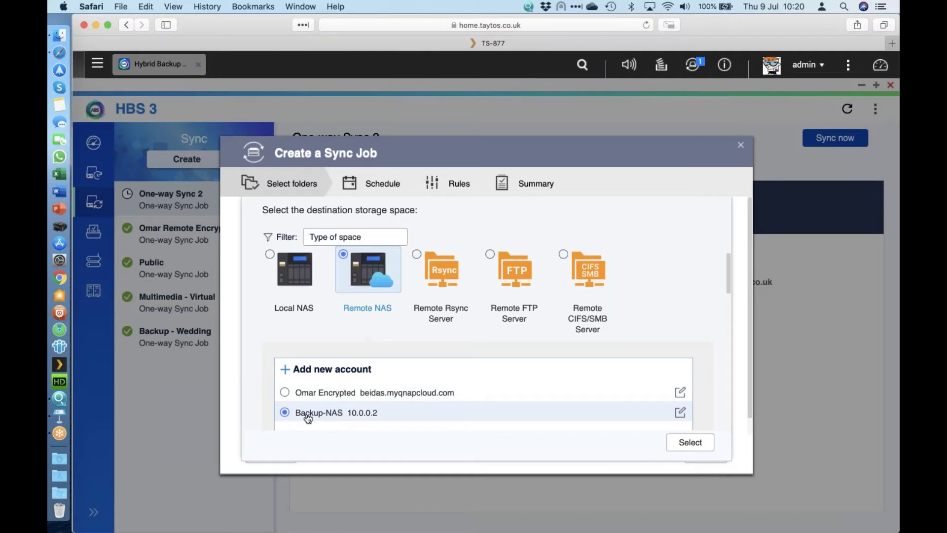
click(691, 442)
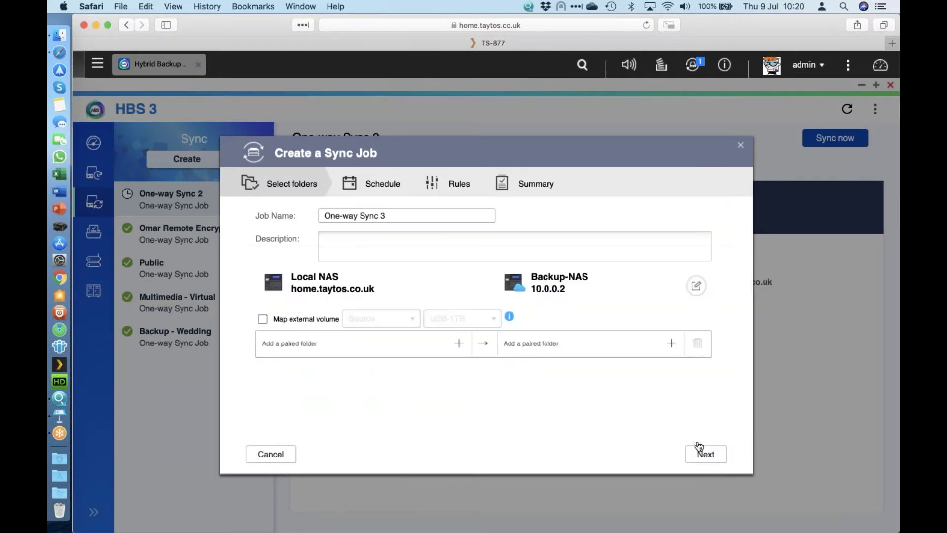
Add the local Download folder as the source folder of the sync job's first pair.
click(458, 343)
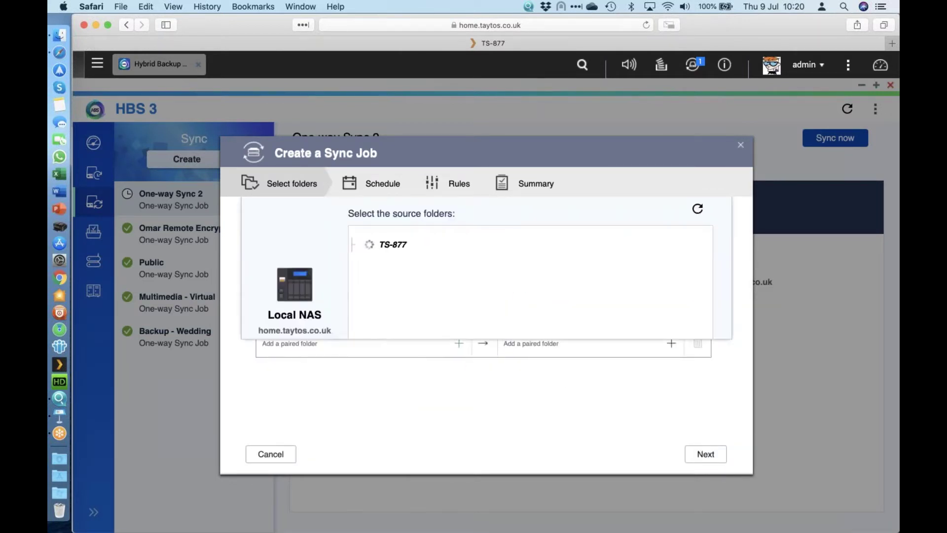
click(422, 301)
click(627, 439)
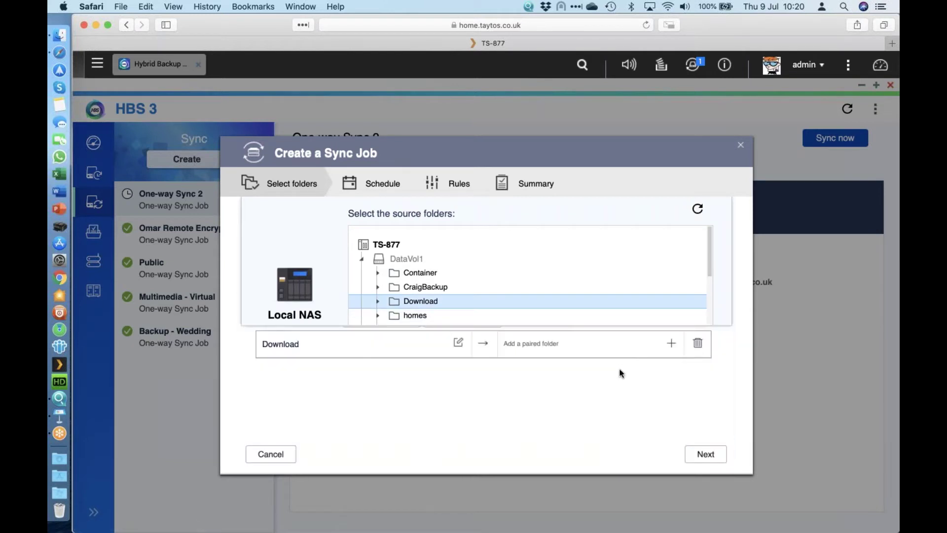
Pair the Download source folder with the Public folder on Backup-NAS and continue to the job's schedule.
click(671, 345)
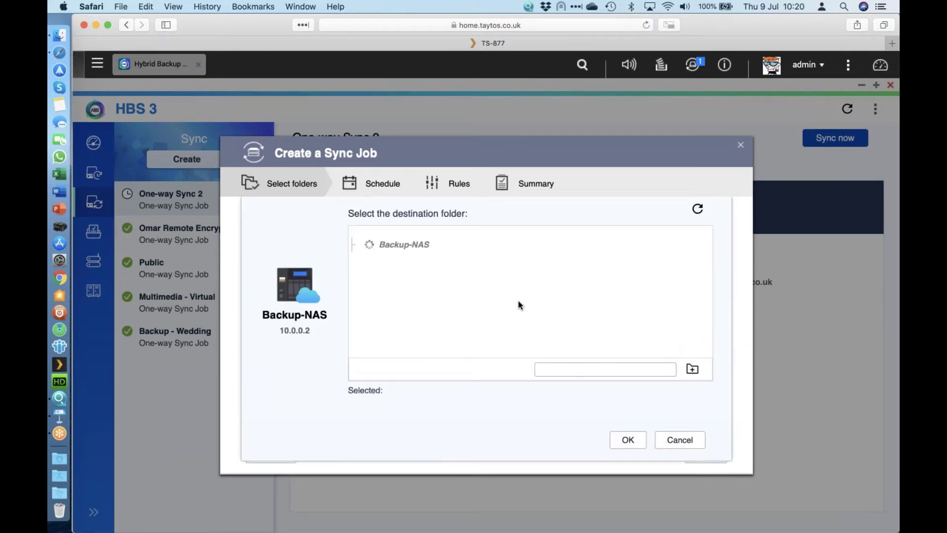
click(428, 330)
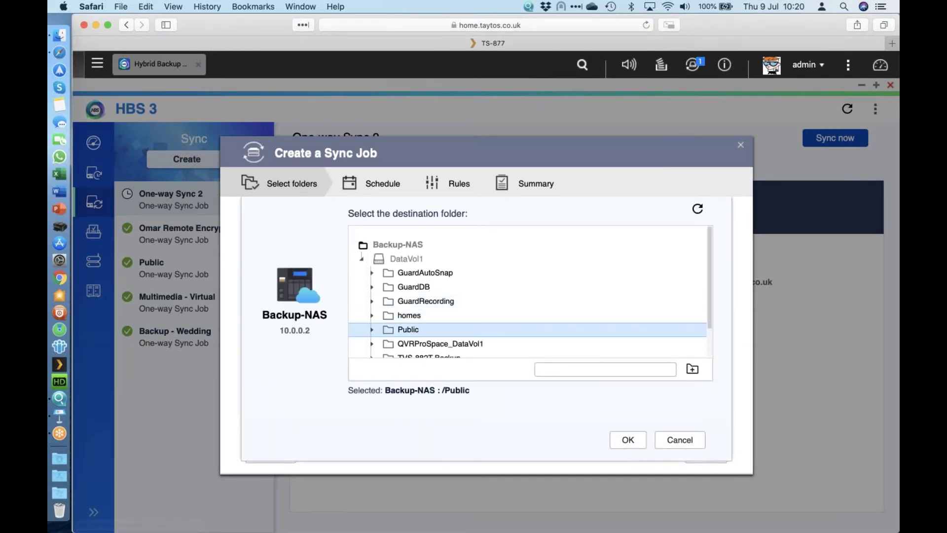
click(617, 440)
click(705, 455)
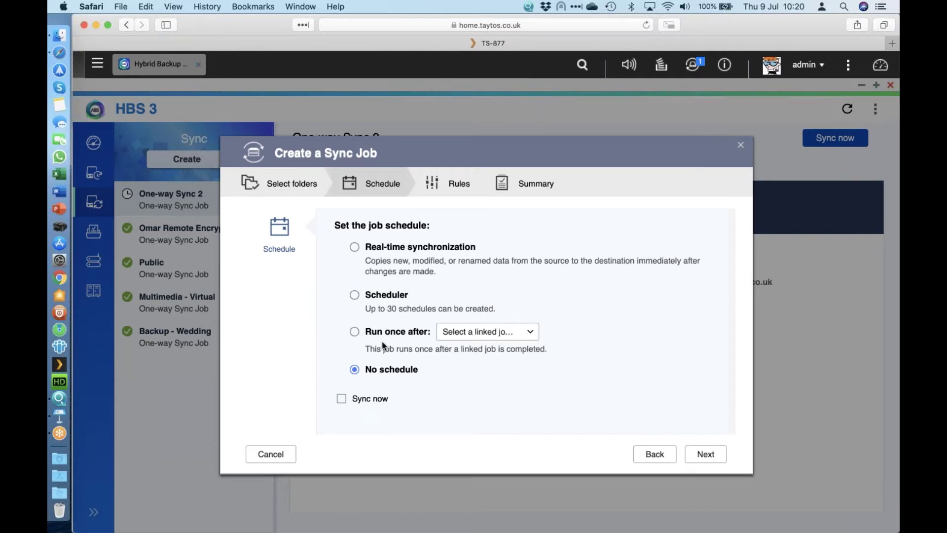
Schedule the sync job to run once after the Backup - Wedding job and continue to the rules.
click(489, 332)
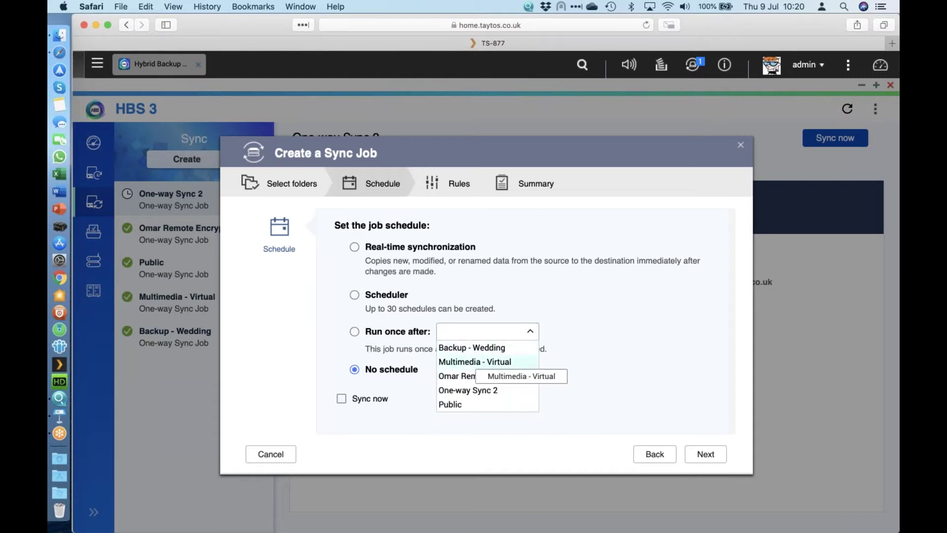
click(460, 348)
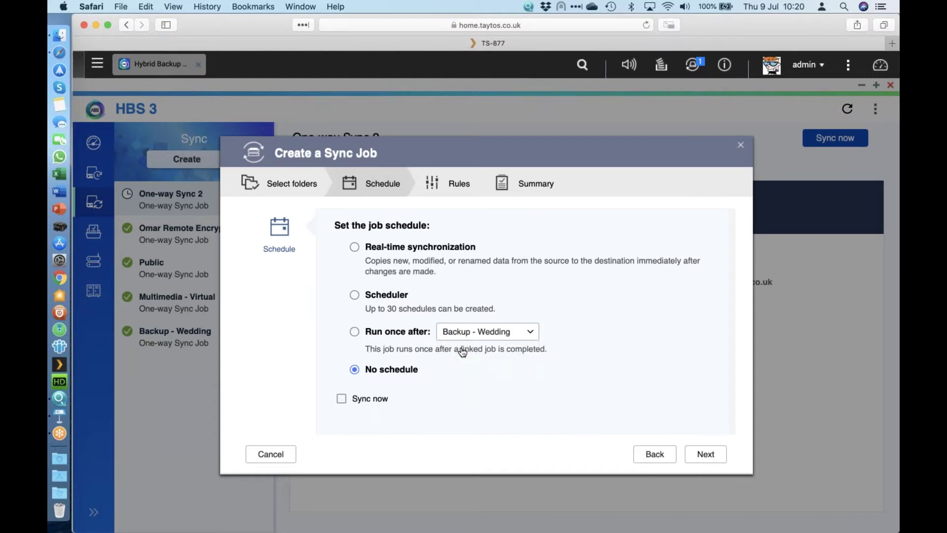
click(383, 332)
click(705, 454)
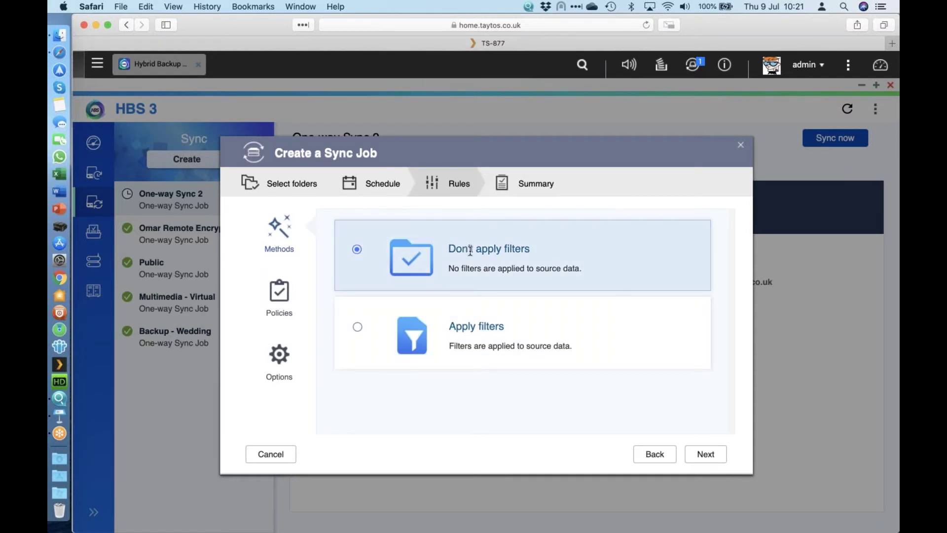
Examine the file filter criteria available for the source data, cancel them and choose not to apply filters.
click(355, 326)
scroll(546, 408, down, 1)
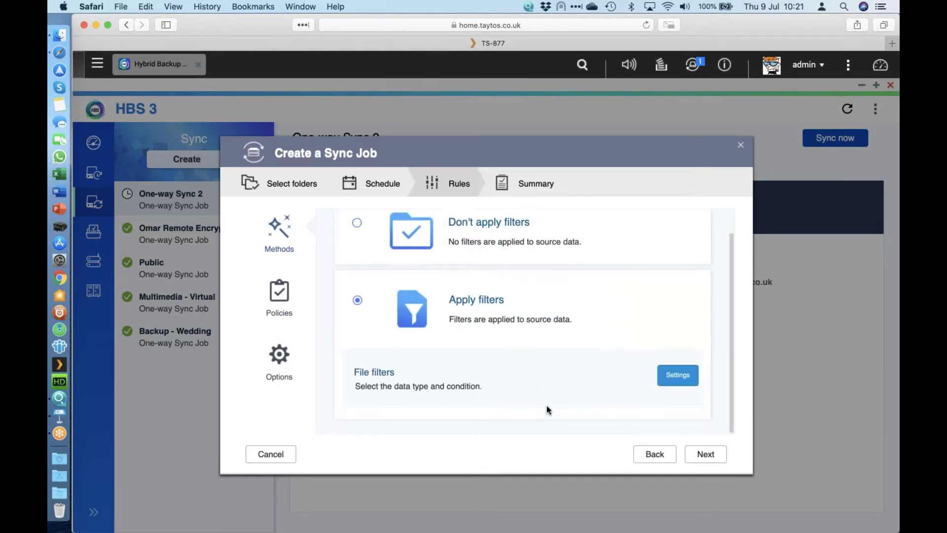
click(676, 380)
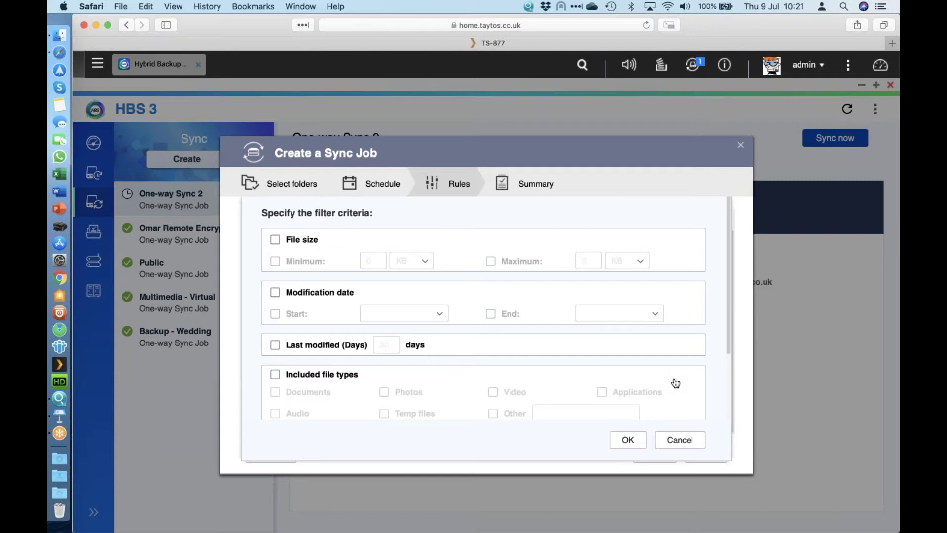
click(678, 441)
click(354, 226)
Review the job policies, including rate limits, congestion control and the advanced settings for removing additional destination files.
click(292, 309)
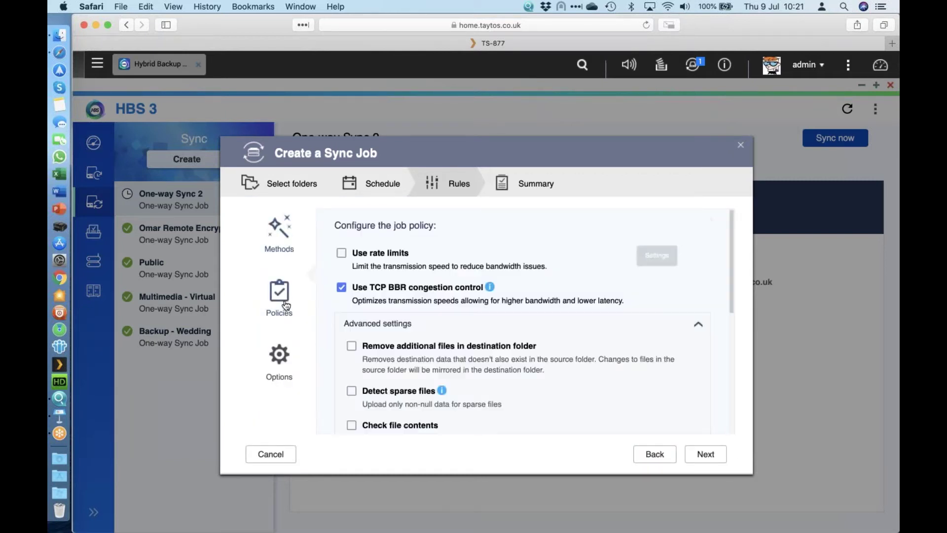
scroll(523, 321, down, 10)
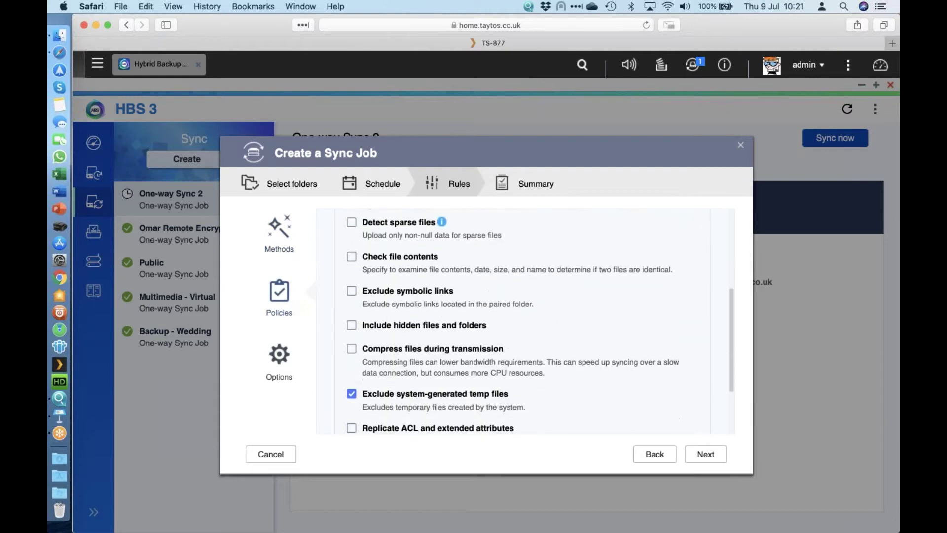
scroll(393, 297, up, 10)
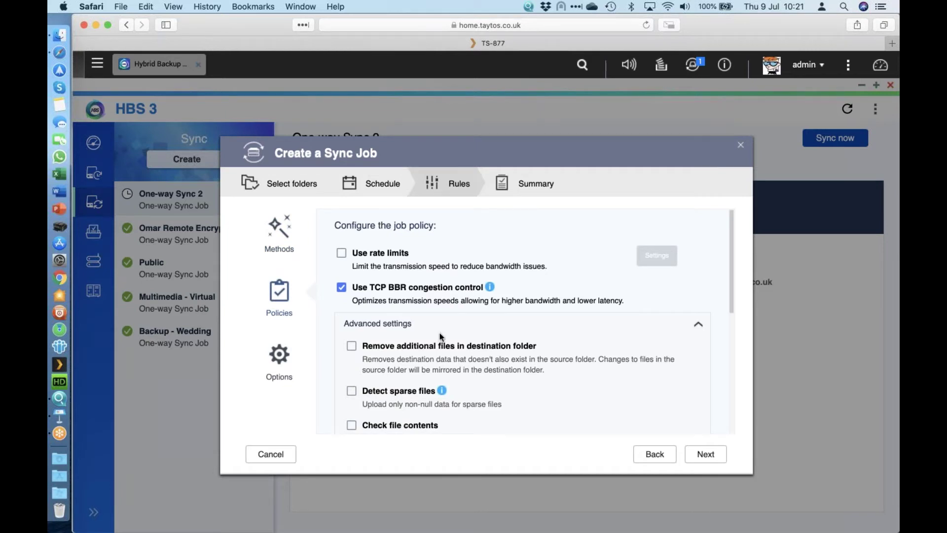
scroll(439, 333, down, 3)
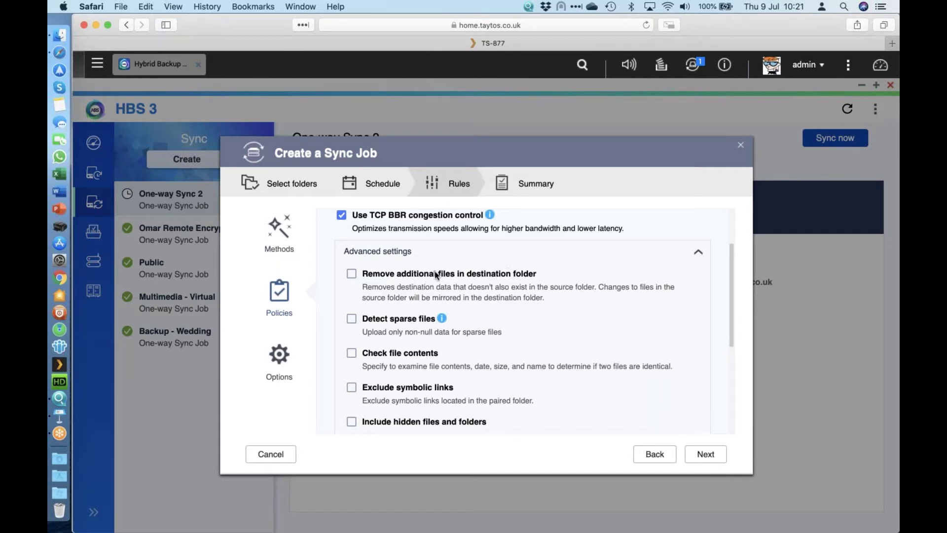
scroll(422, 282, down, 1)
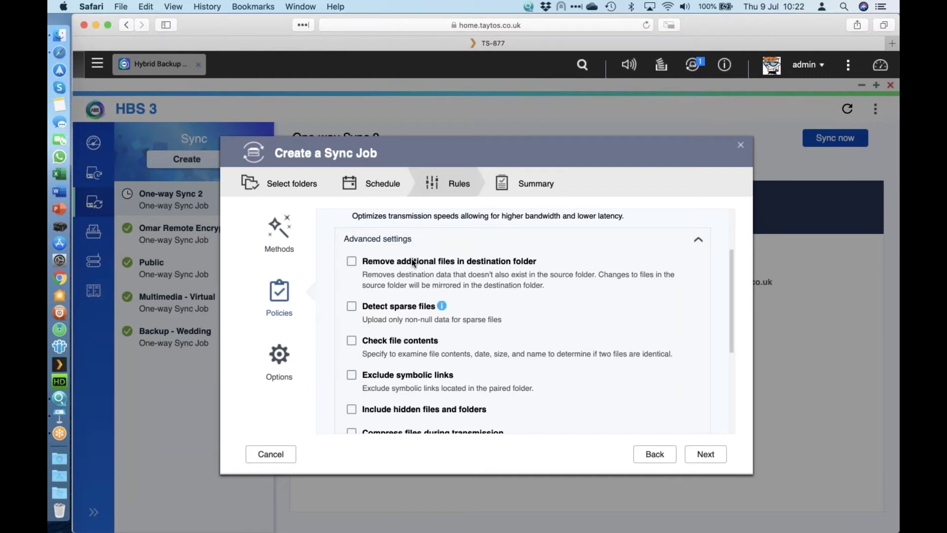
scroll(413, 263, down, 5)
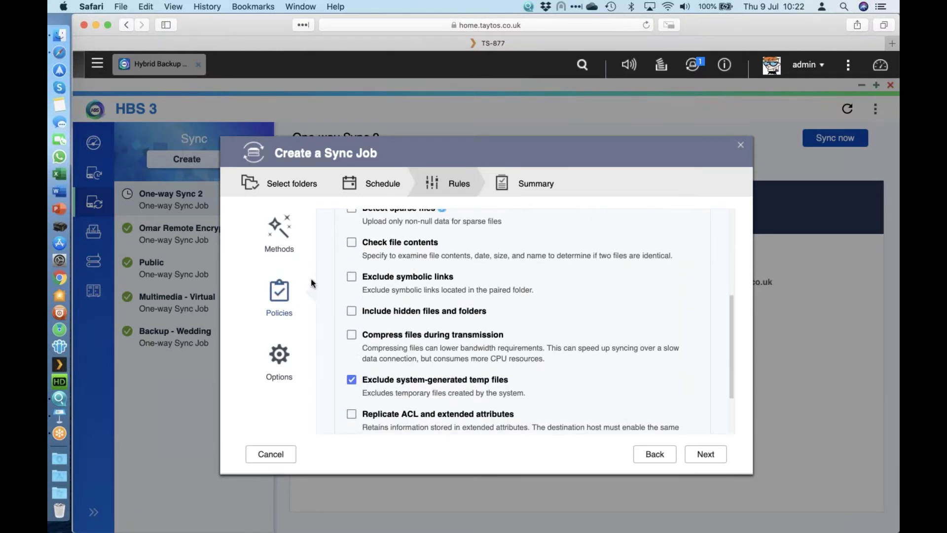
Review the job event rules for log size and notification triggers, and cancel creating the sync job.
click(273, 364)
scroll(468, 318, down, 2)
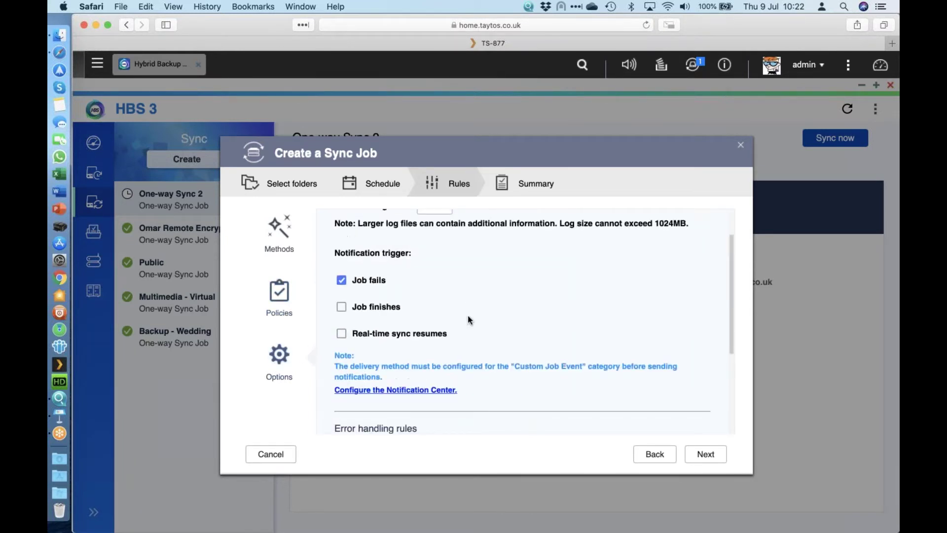
scroll(471, 276, up, 2)
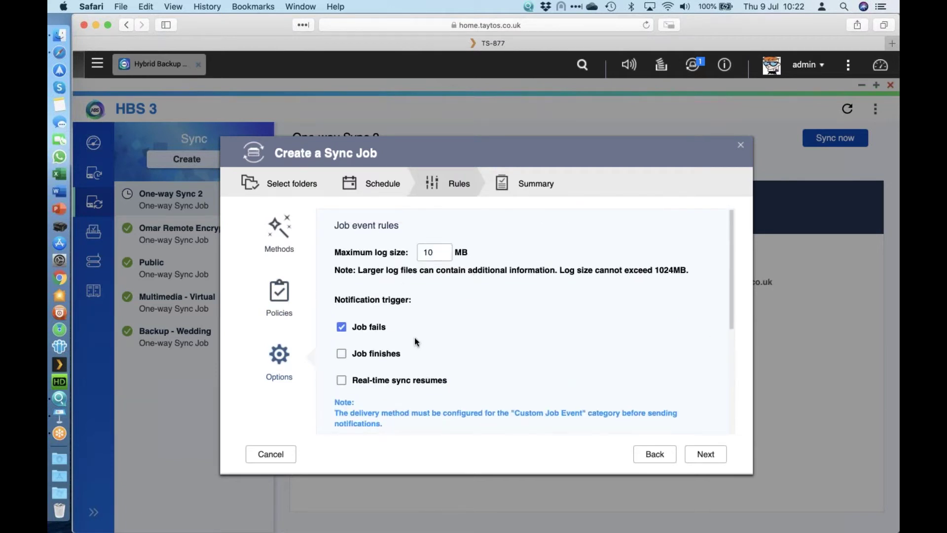
click(271, 454)
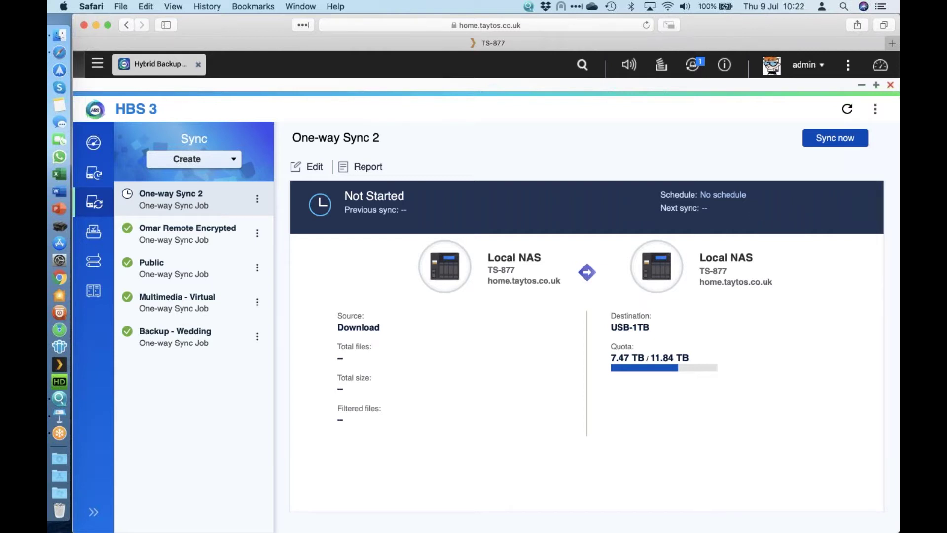
Examine the incoming jobs from other servers and the list of this NAS's own jobs.
key(super+Tab)
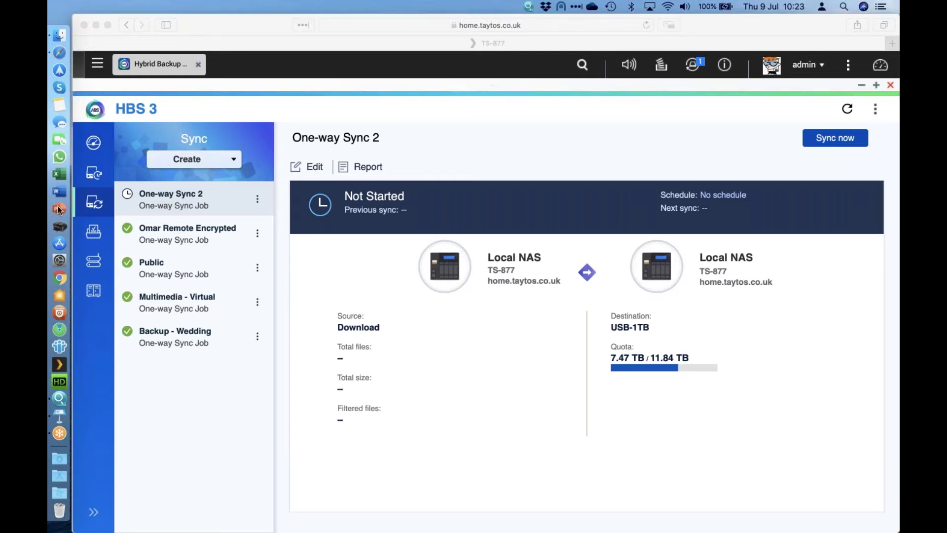
click(94, 232)
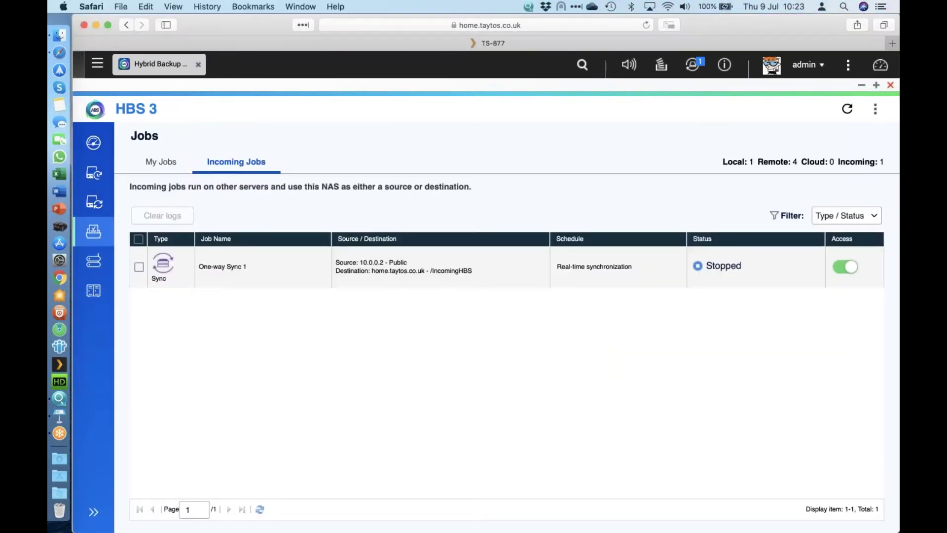
click(157, 162)
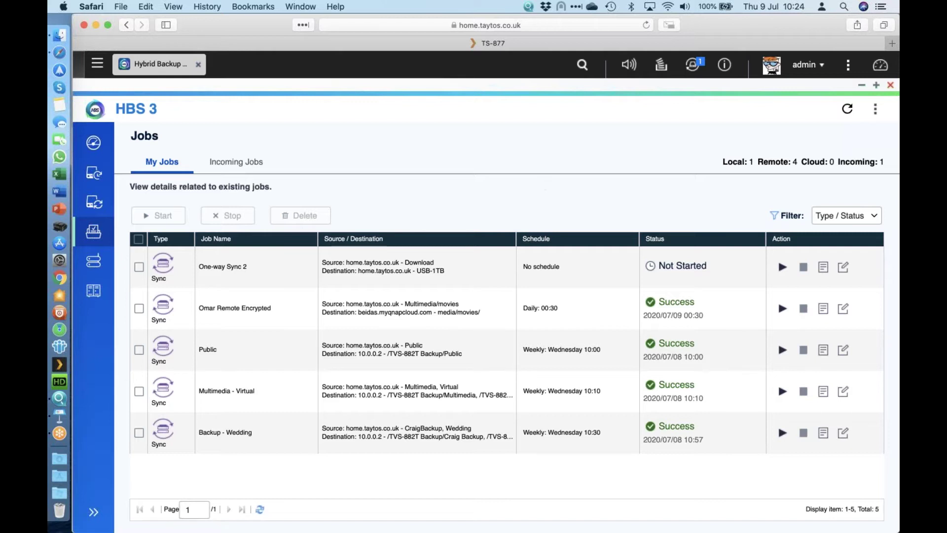
Open Qsync Central on the NAS and examine its overview.
key(super+Tab)
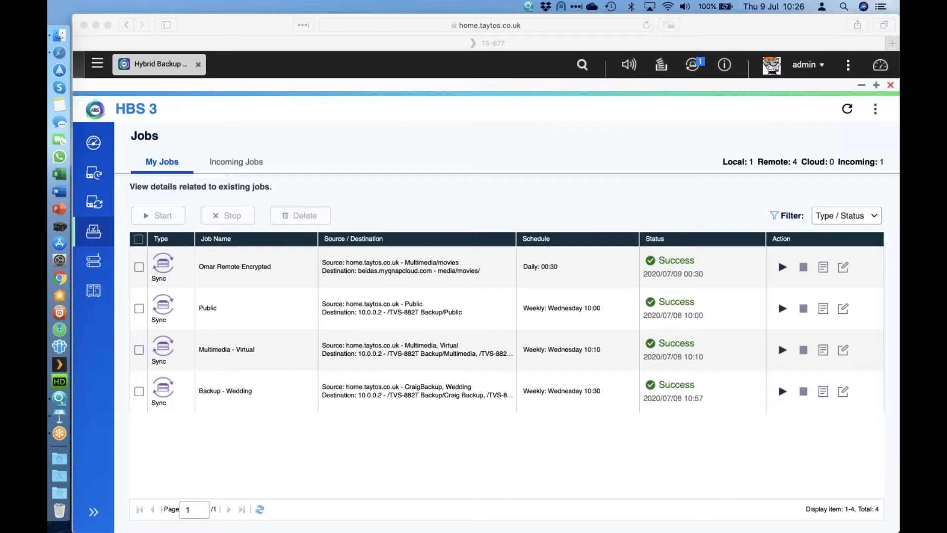
click(97, 65)
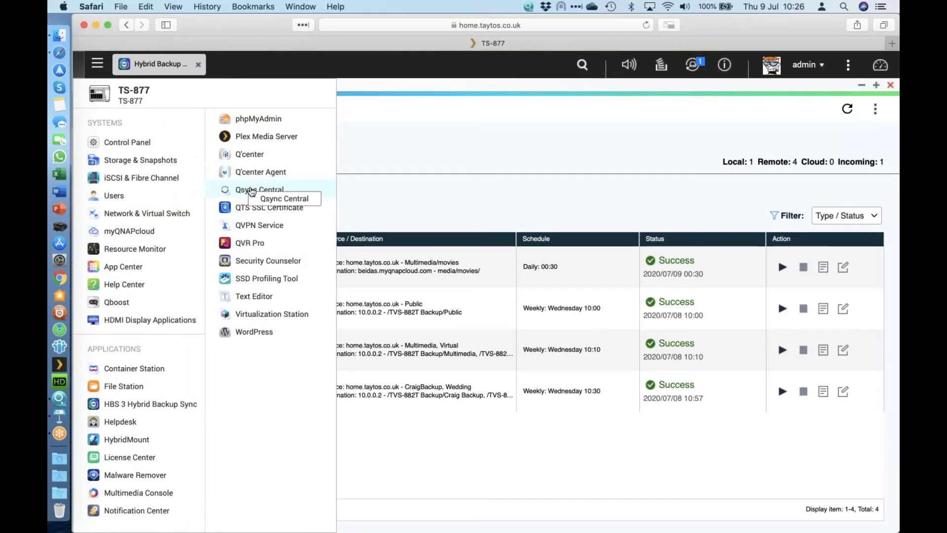
click(310, 190)
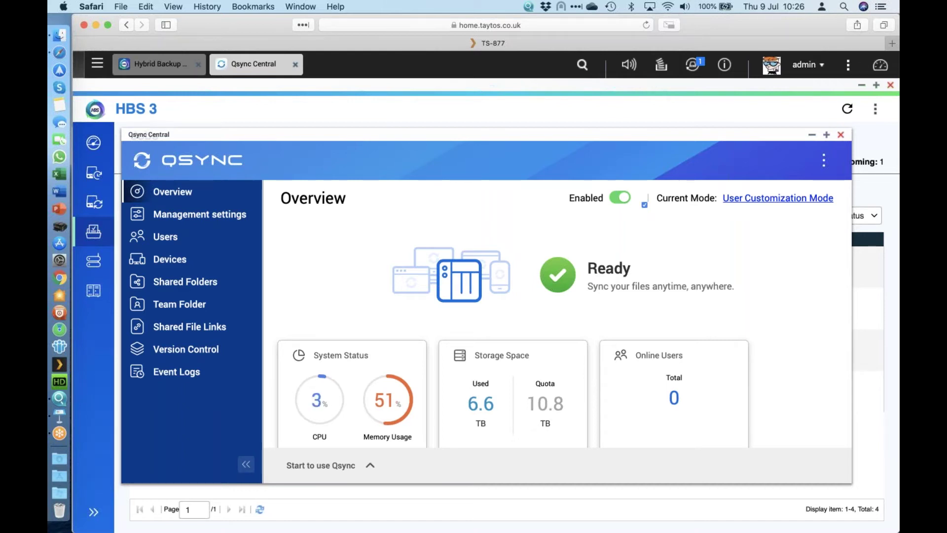
Close Qsync Central and HBS 3 to return to the NAS desktop.
key(super+Tab)
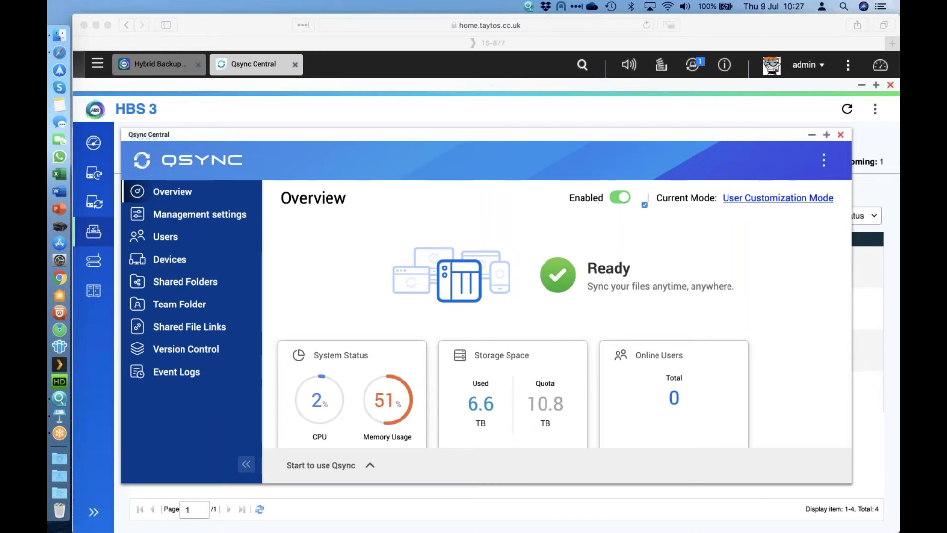
click(845, 141)
click(840, 134)
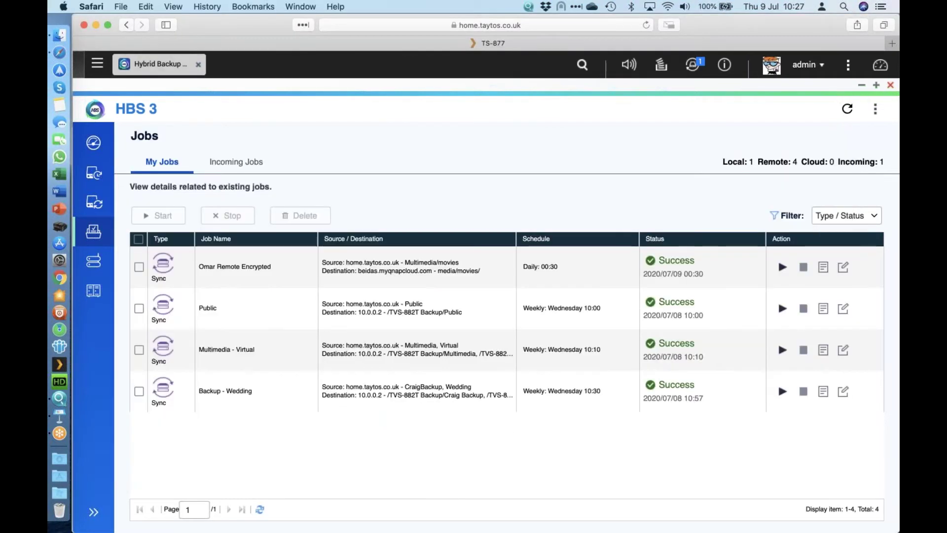
click(889, 88)
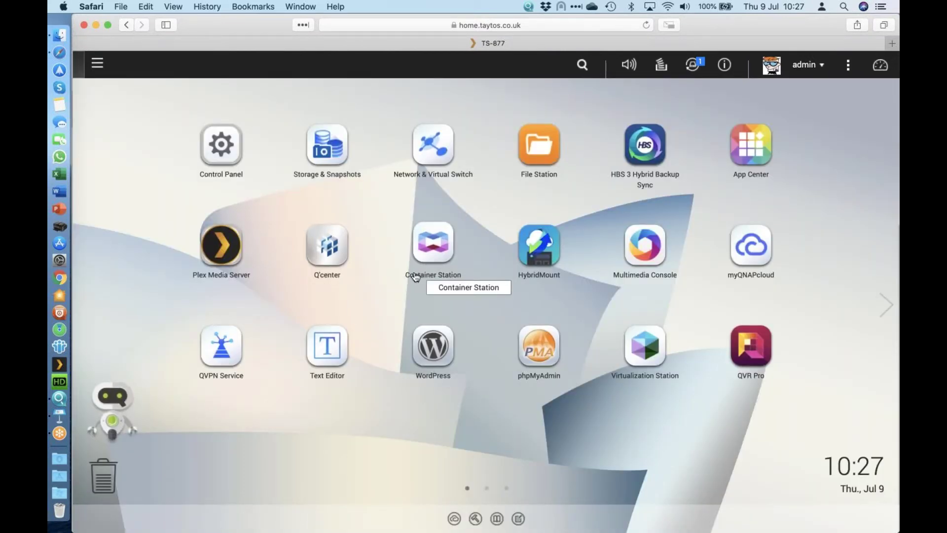
Open QVPN Service and maximize it to examine the active VPN servers and outgoing interfaces.
click(98, 63)
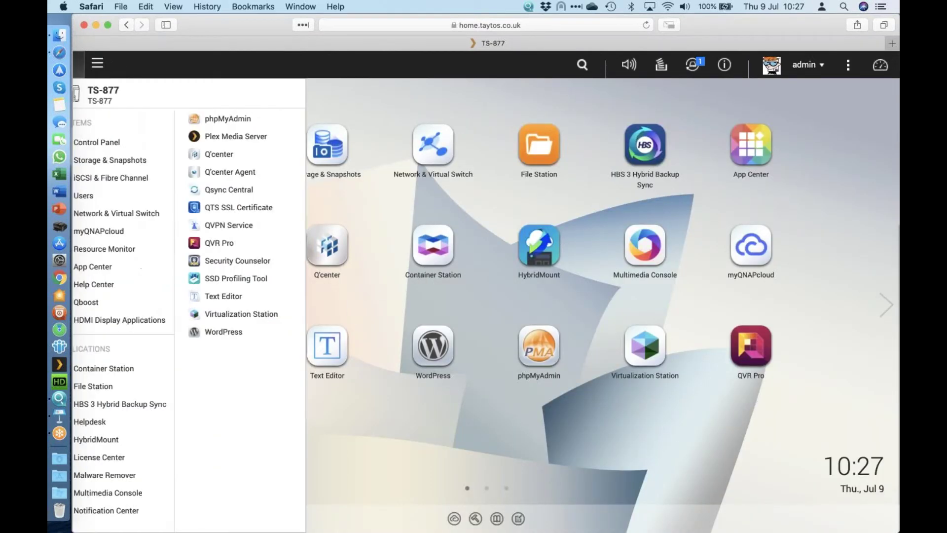
click(266, 225)
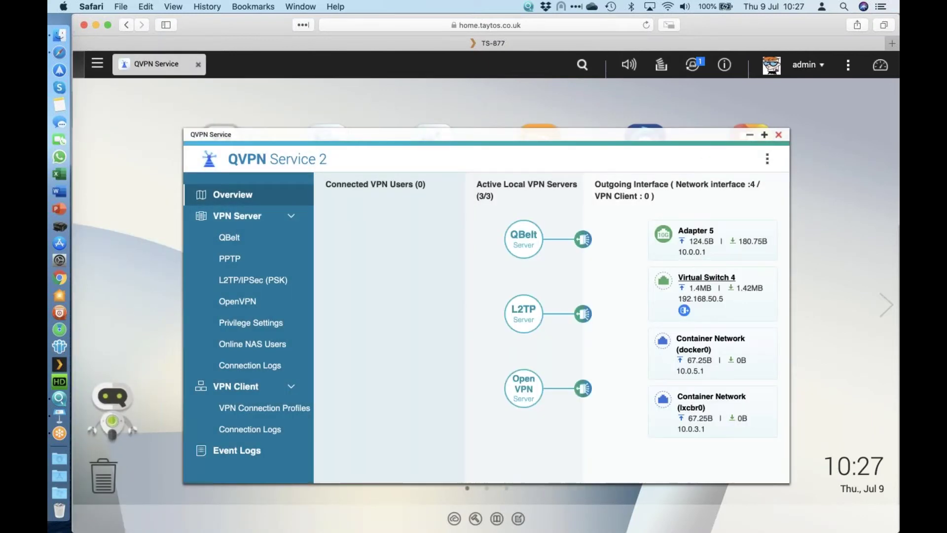
click(763, 134)
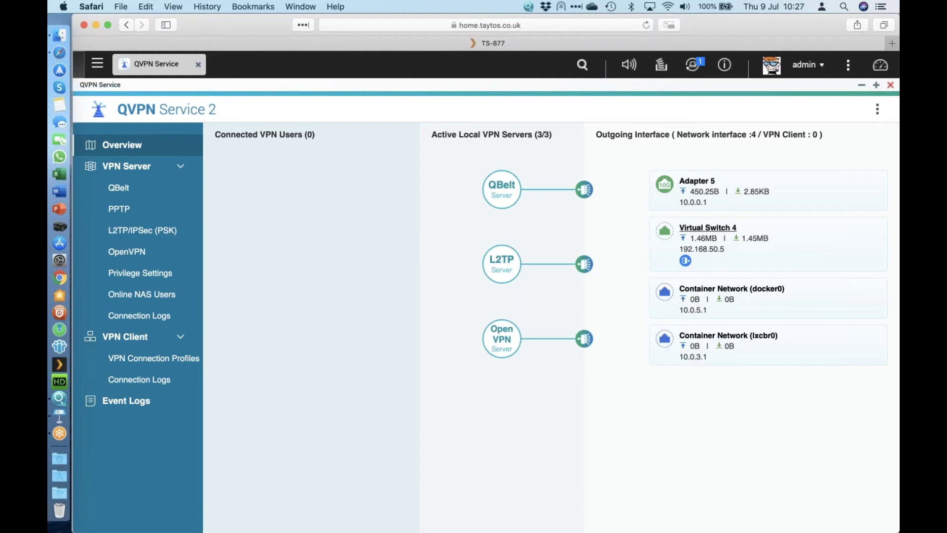
Examine the system port and HTTPS settings under General Settings in the Control Panel, and close it.
click(101, 65)
click(168, 141)
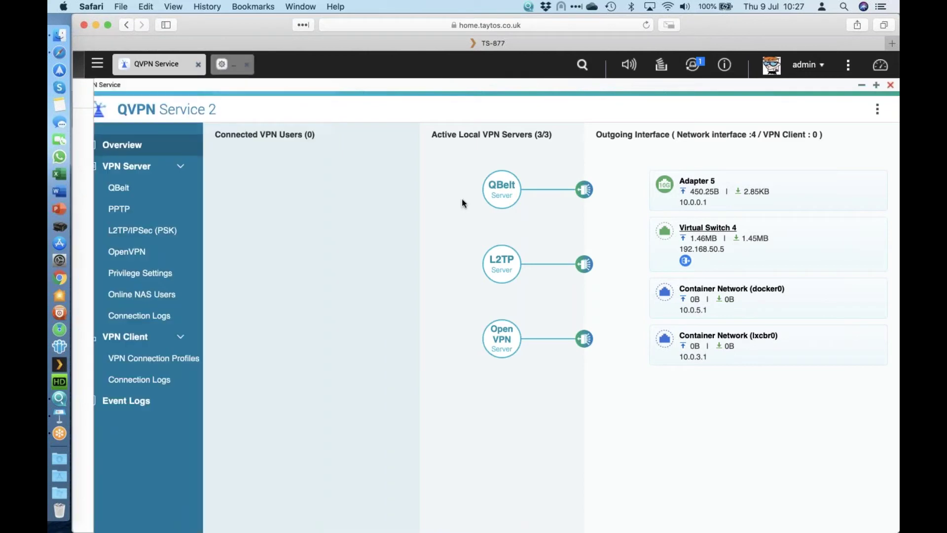
click(444, 249)
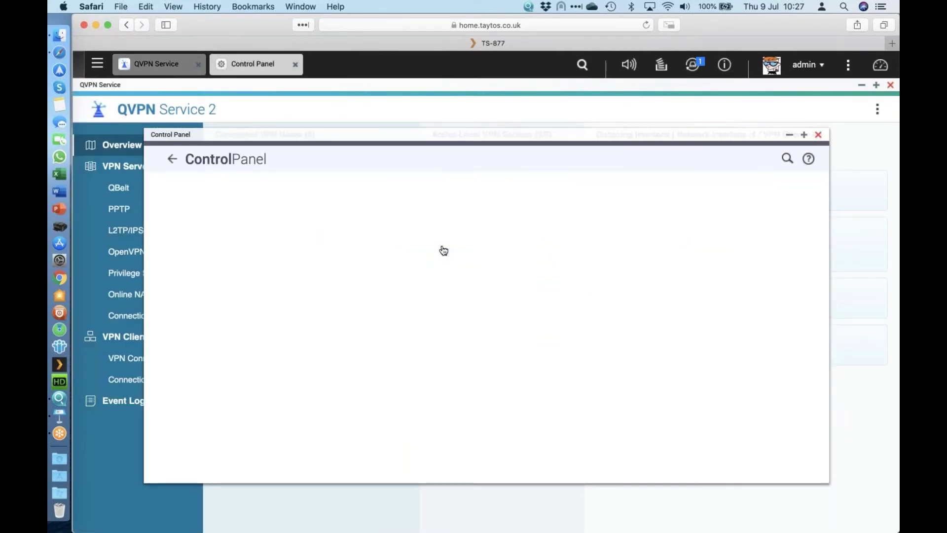
double_click(530, 134)
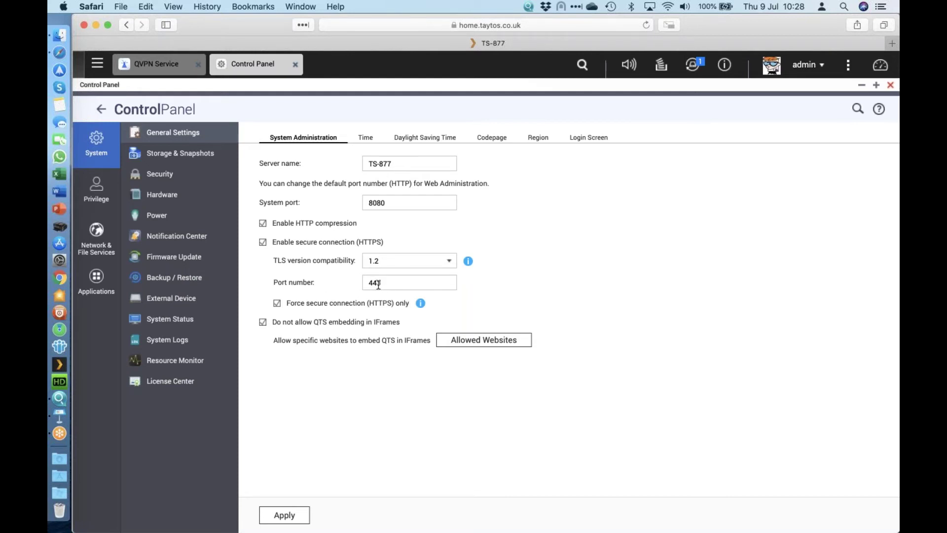
click(890, 85)
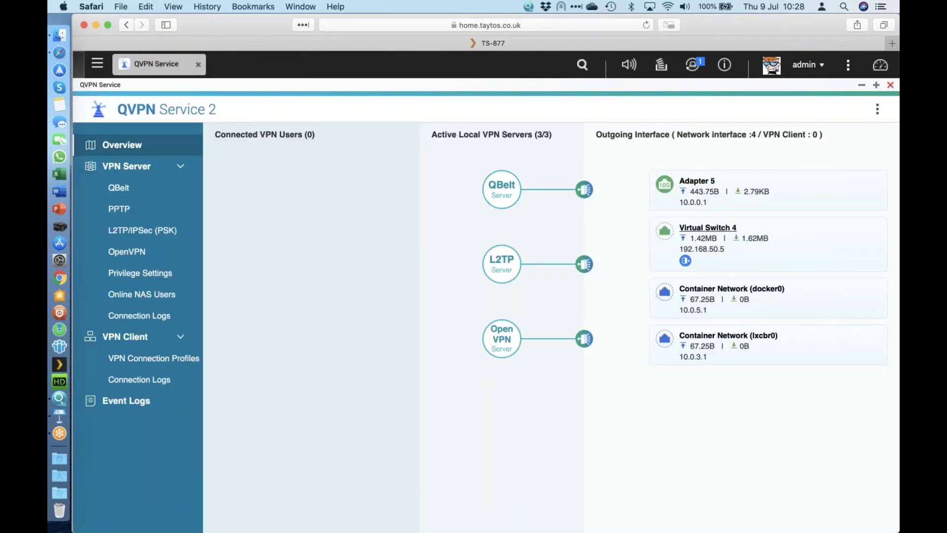
Open myQNAPcloud and examine its network connectivity and DDNS overview.
click(100, 67)
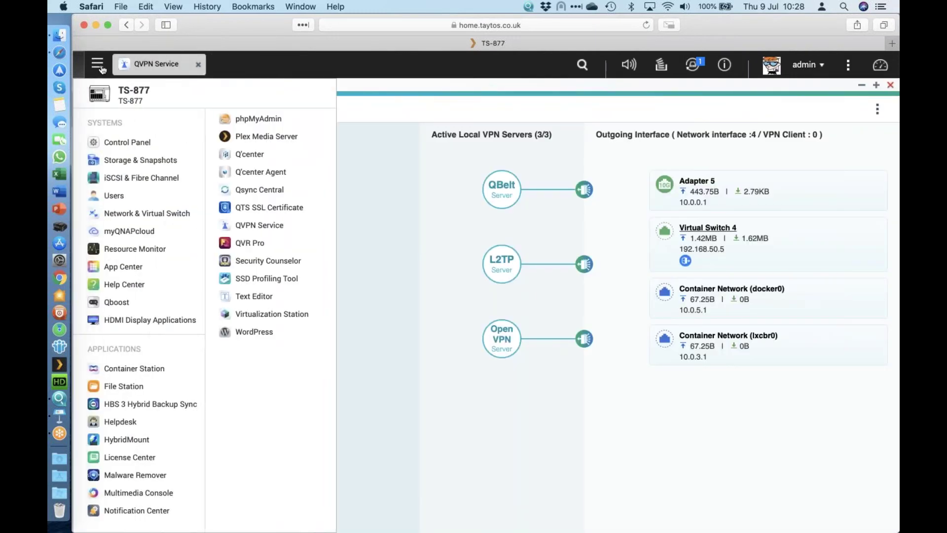
click(148, 231)
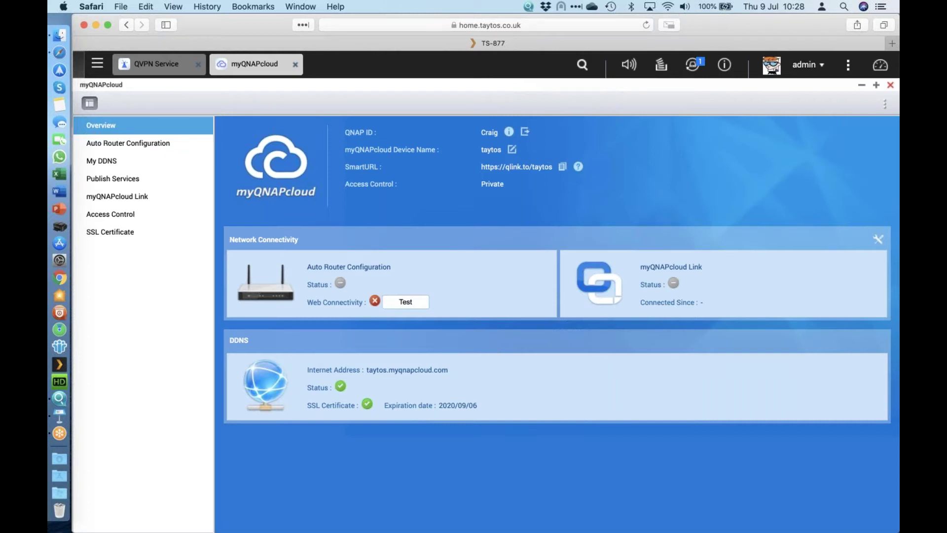
Examine the UPnP port forwarding, My DDNS and myQNAPcloud Link pages, and close myQNAPcloud.
click(159, 148)
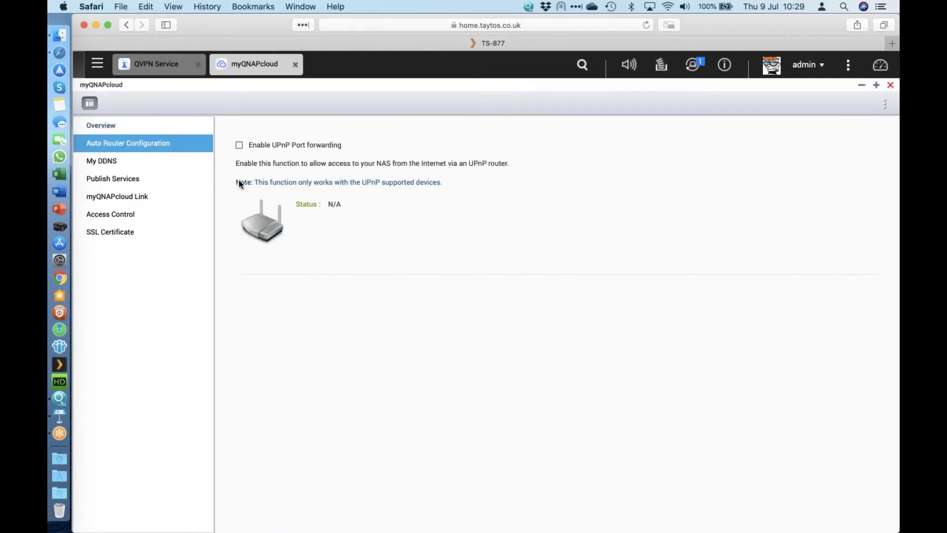
click(161, 163)
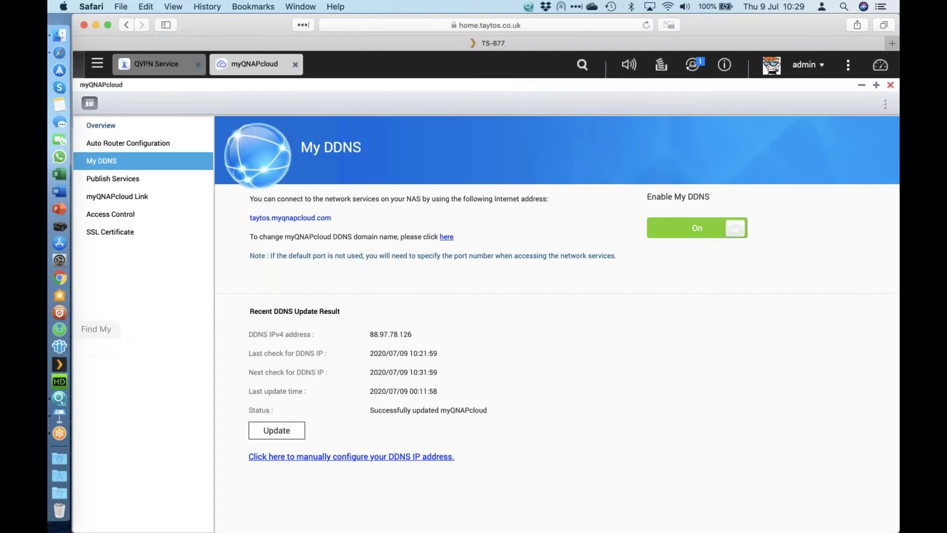
click(134, 198)
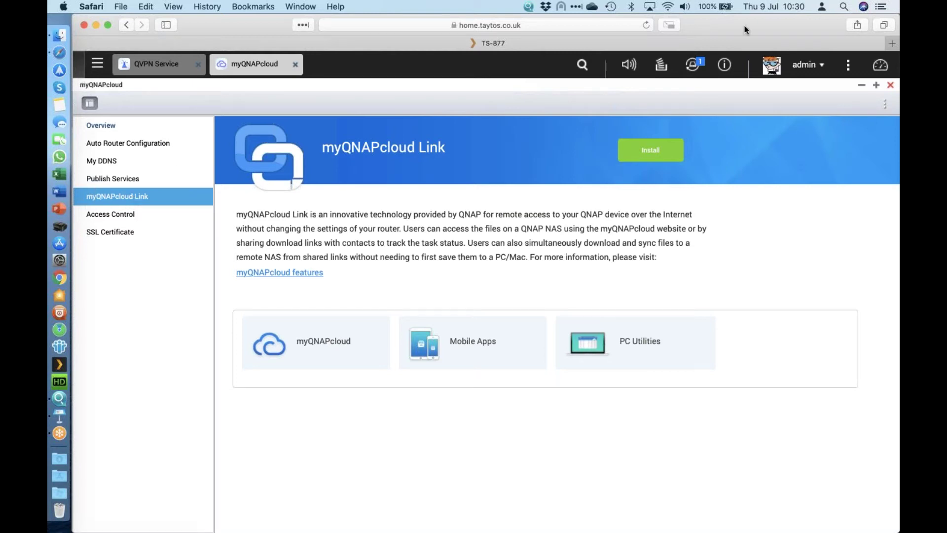
click(890, 85)
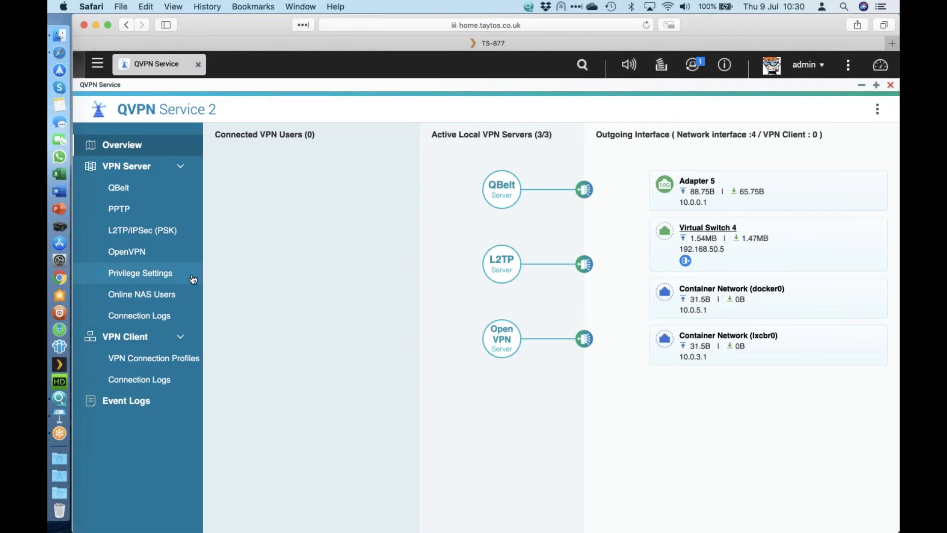
Examine the OpenVPN server settings and the available encryption levels in QVPN Service.
click(146, 257)
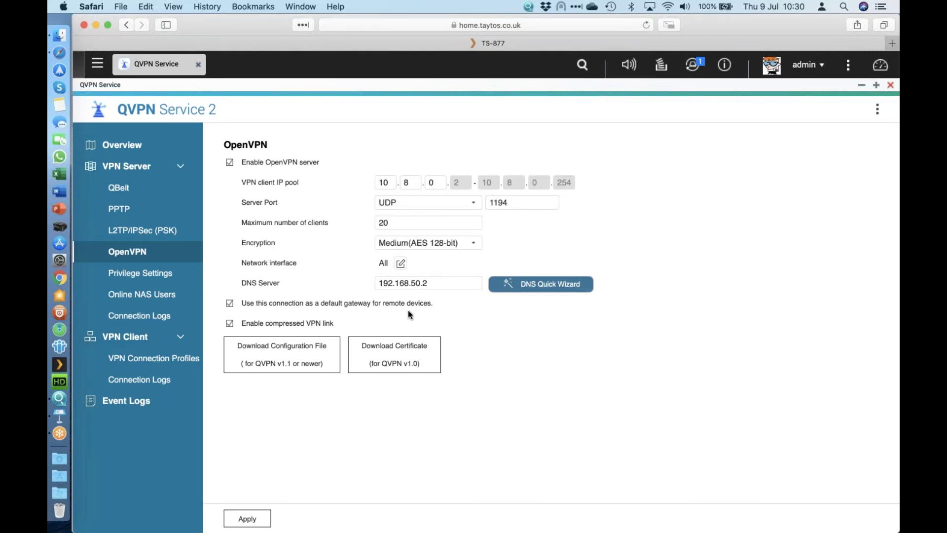
click(438, 244)
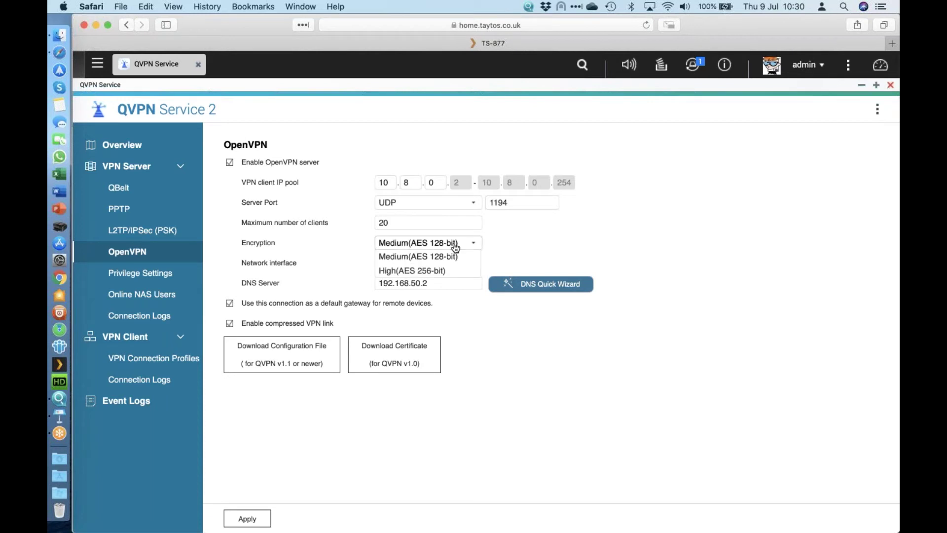
click(570, 236)
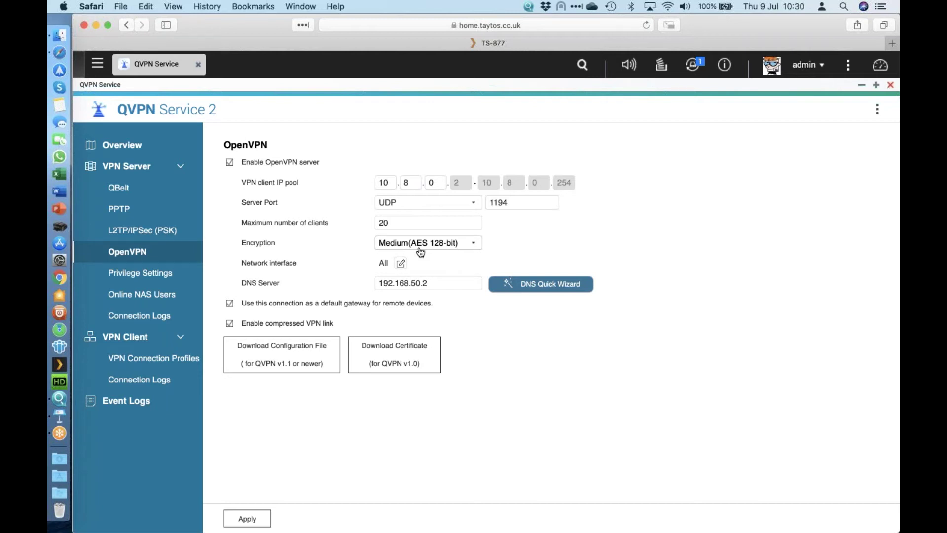
Review the QBelt, PPTP and L2TP/IPSec server settings, and return to the OpenVPN settings.
click(144, 189)
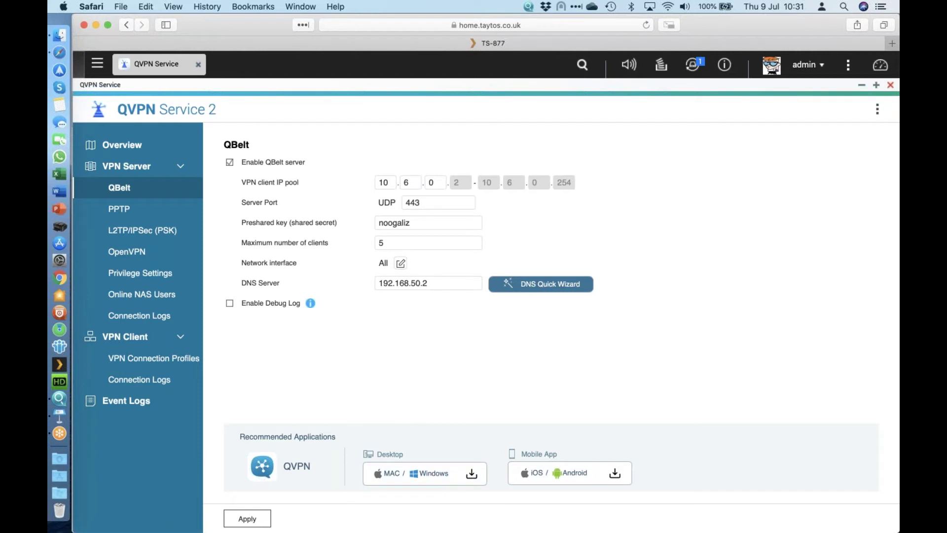
click(151, 220)
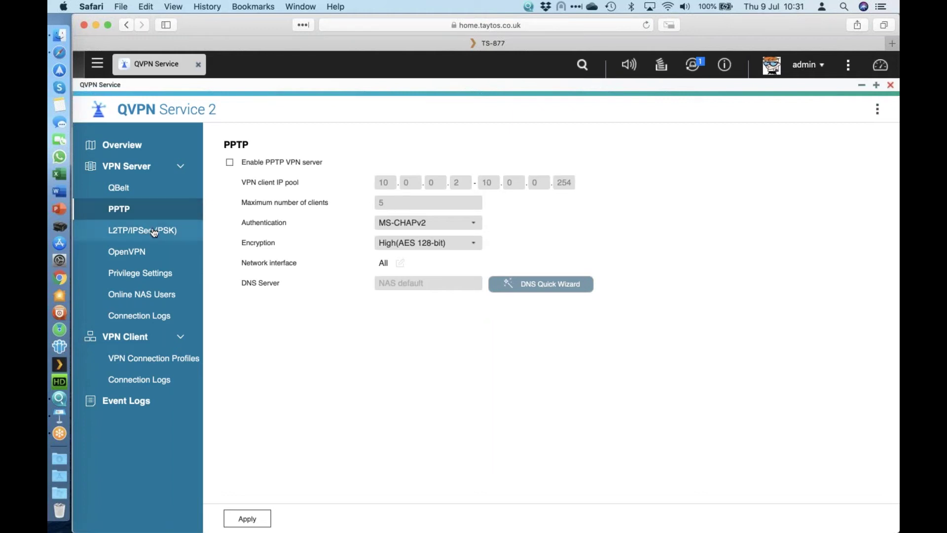
click(154, 231)
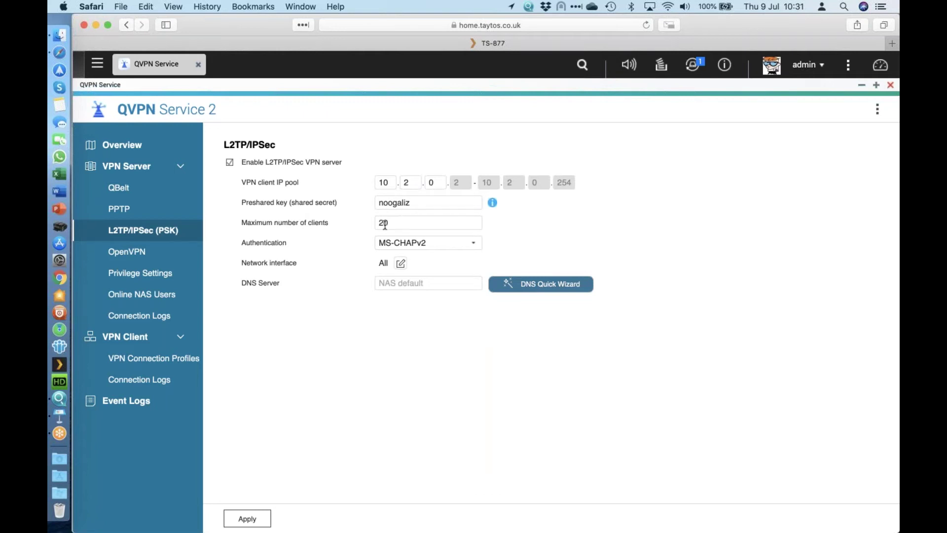
click(122, 250)
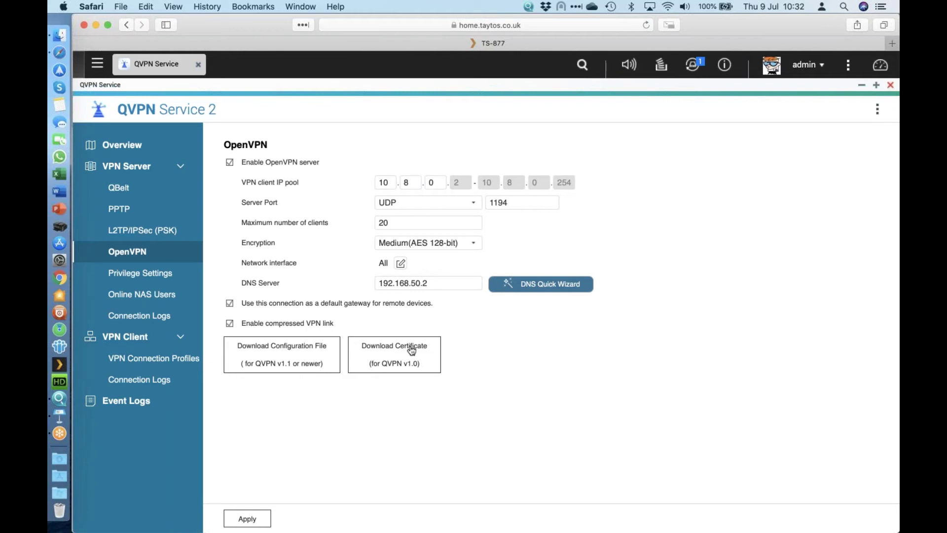
Add the non-admin local user as a VPN user with OpenVPN privilege only.
click(157, 273)
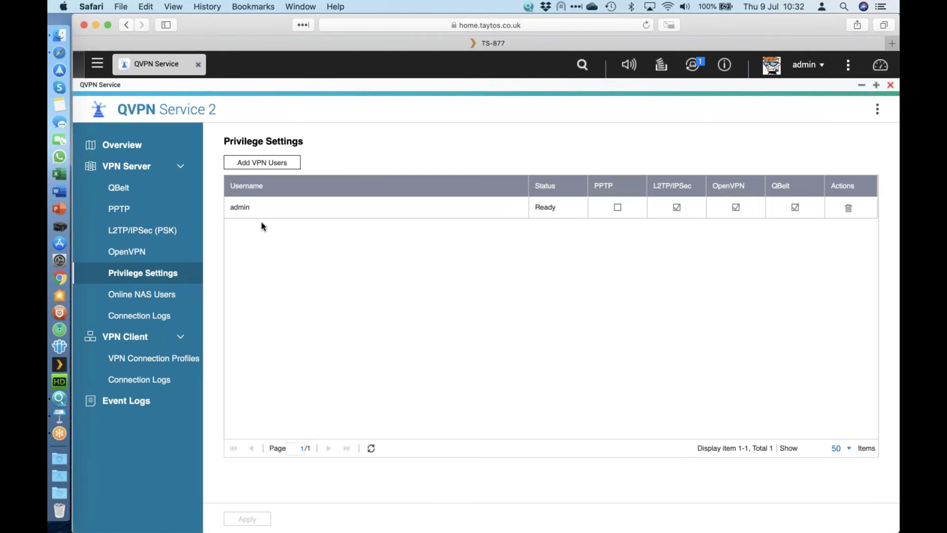
click(270, 163)
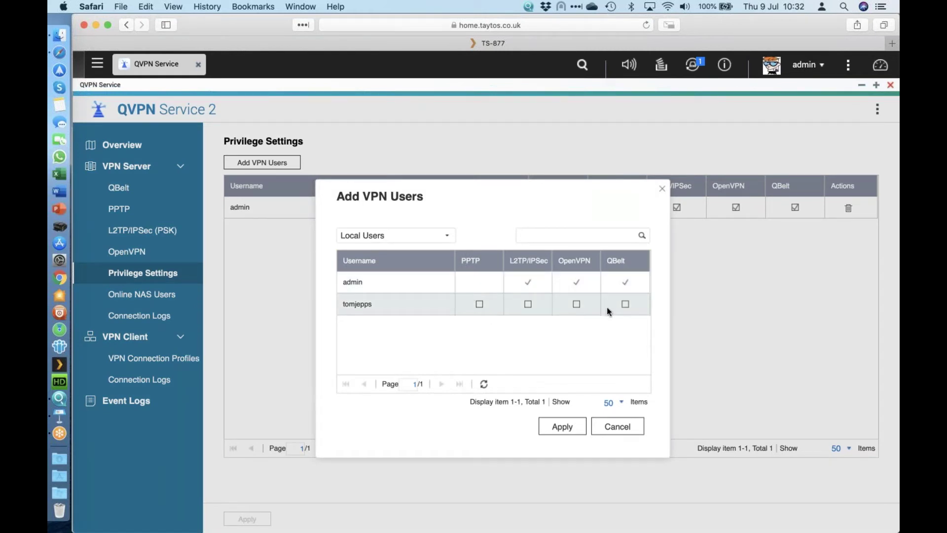
click(577, 305)
click(562, 426)
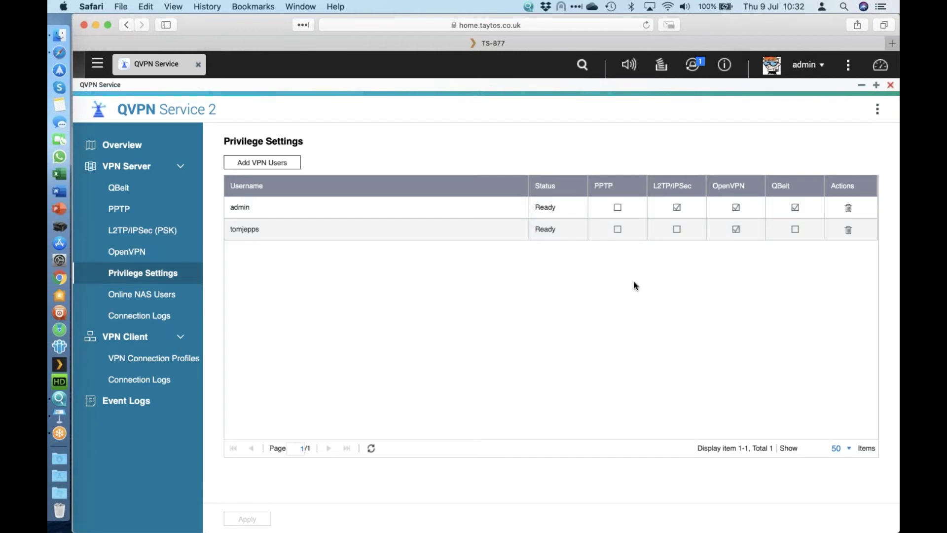
Examine the online NAS users and the VPN server's connection logs.
click(156, 302)
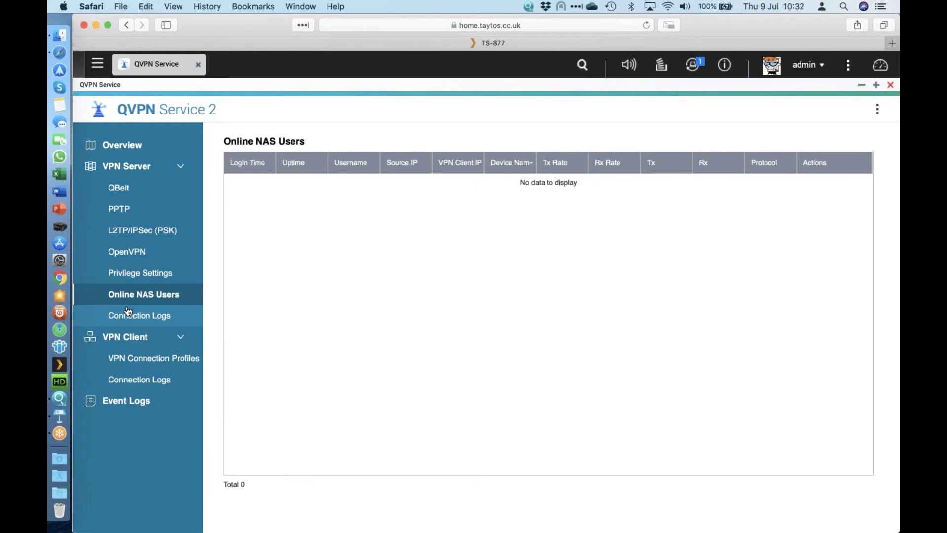
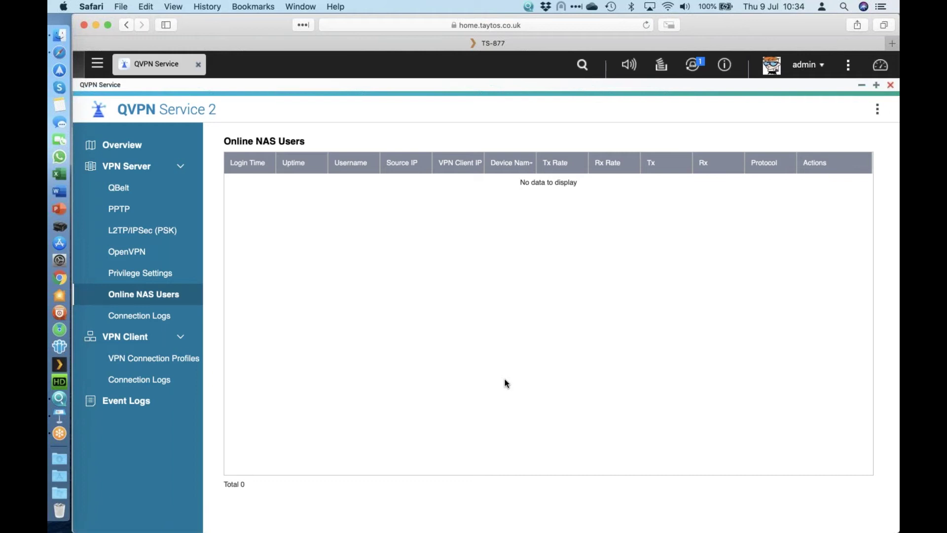
click(143, 323)
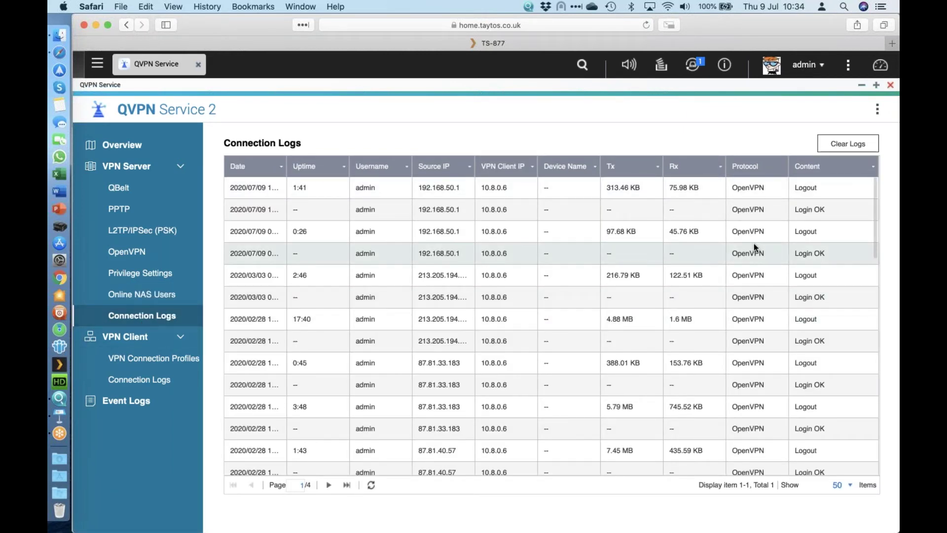
scroll(700, 413, down, 15)
scroll(701, 413, up, 15)
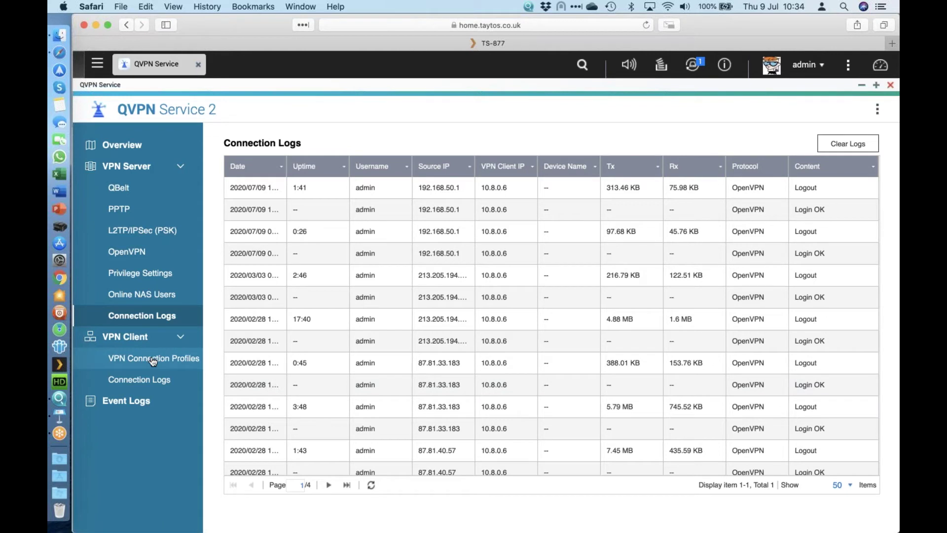
Examine the connection profile types available to the VPN client and the event logs, and close QVPN Service.
click(131, 355)
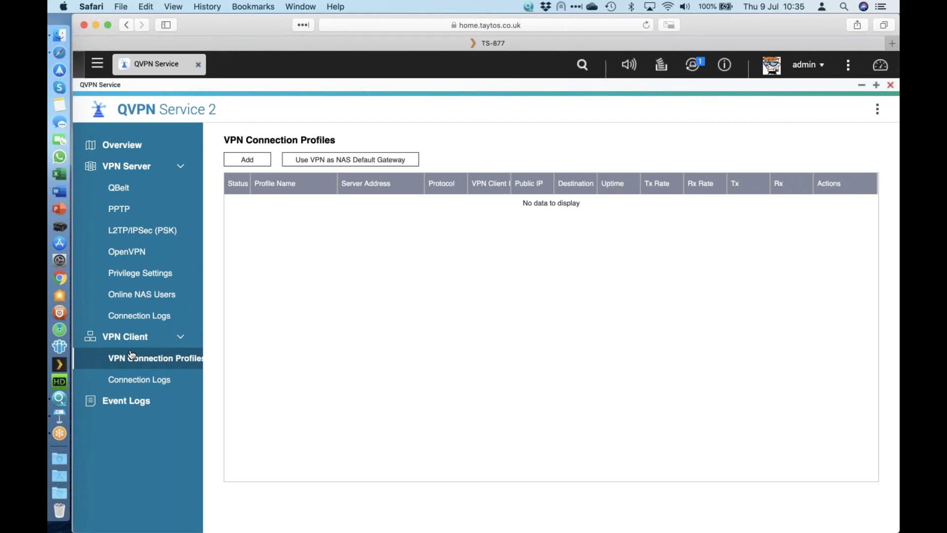
click(262, 163)
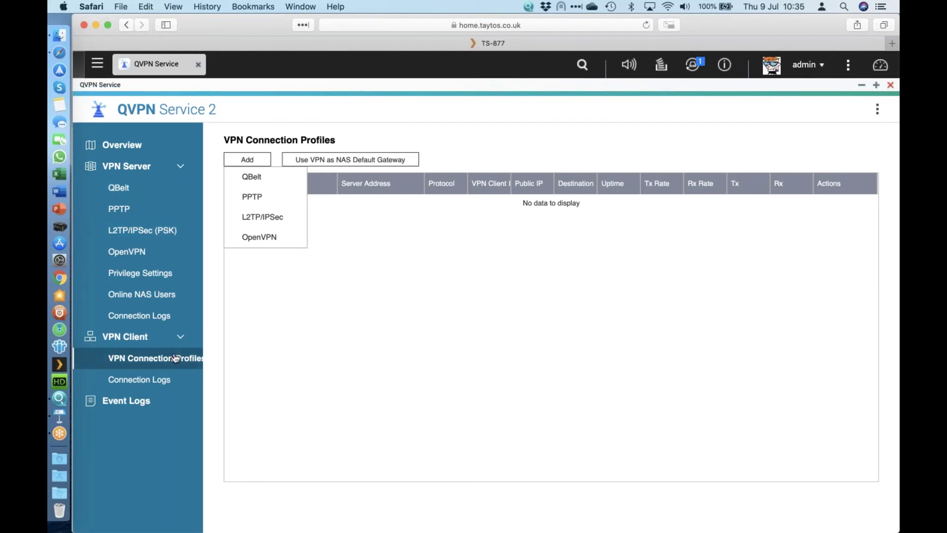
click(117, 402)
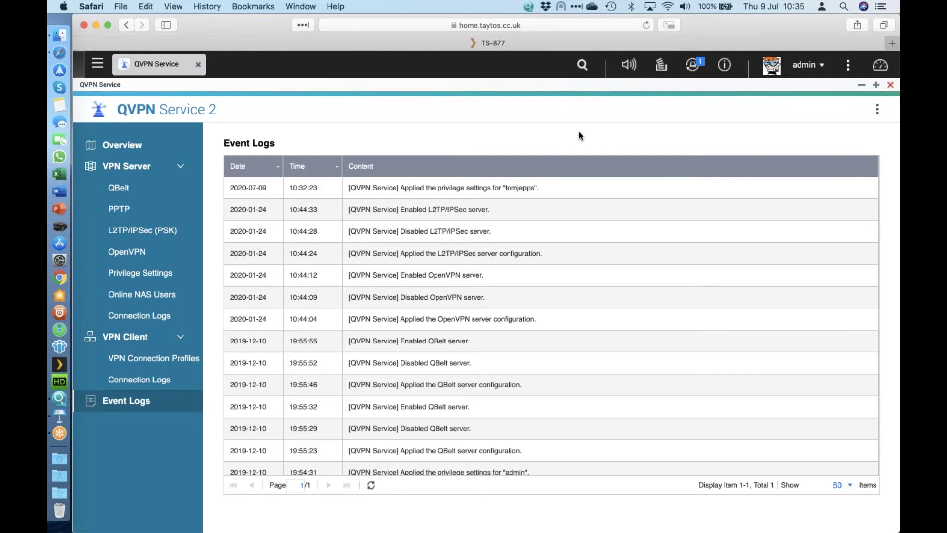
click(890, 84)
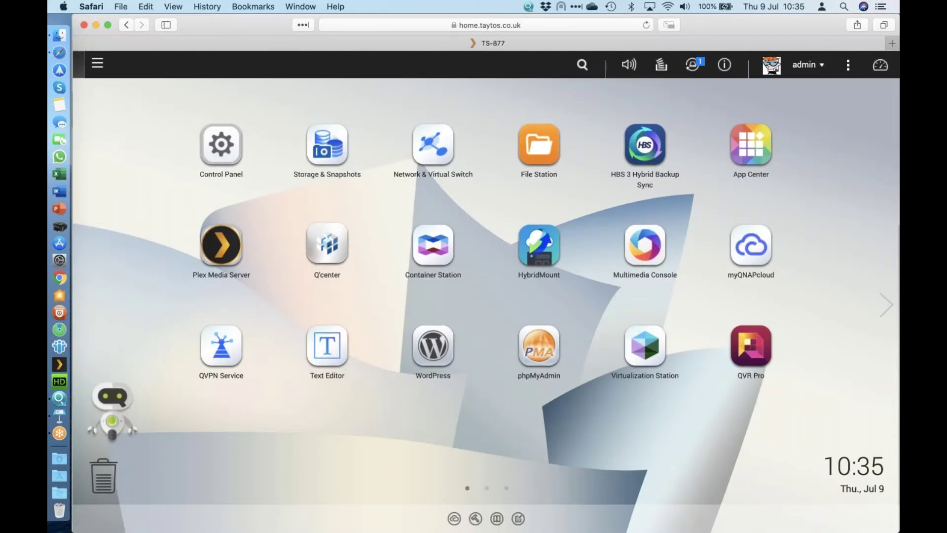
Open Q'center and examine the actions available for the TS-563 in the server list, including Update Firmware.
click(327, 245)
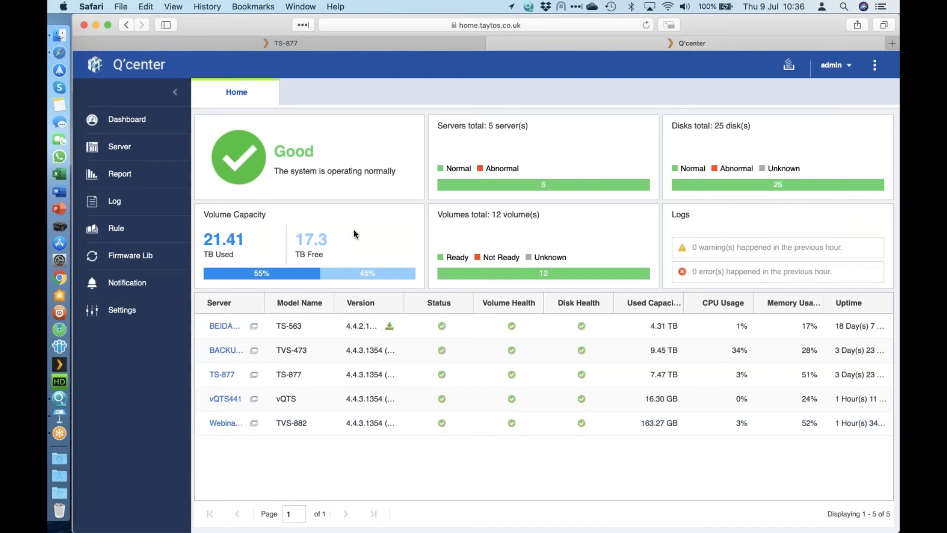
click(117, 148)
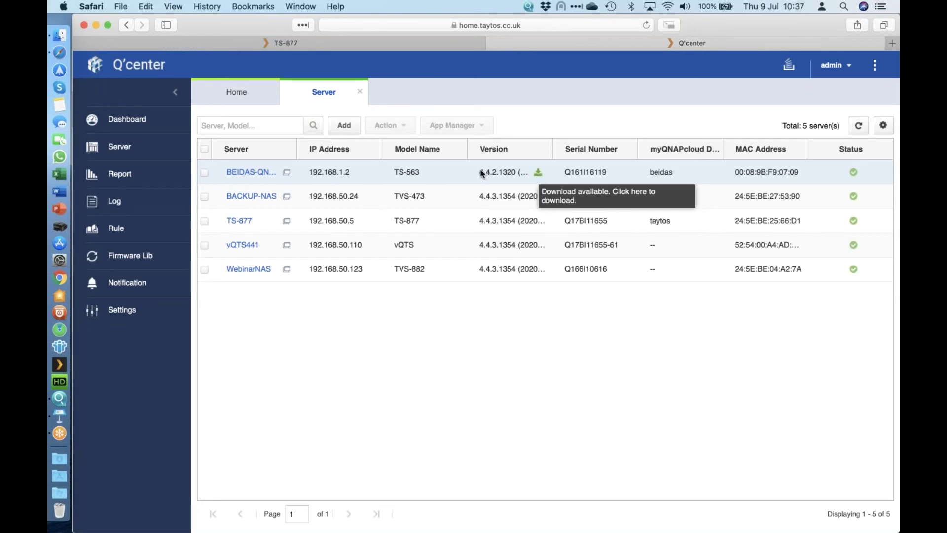
click(205, 171)
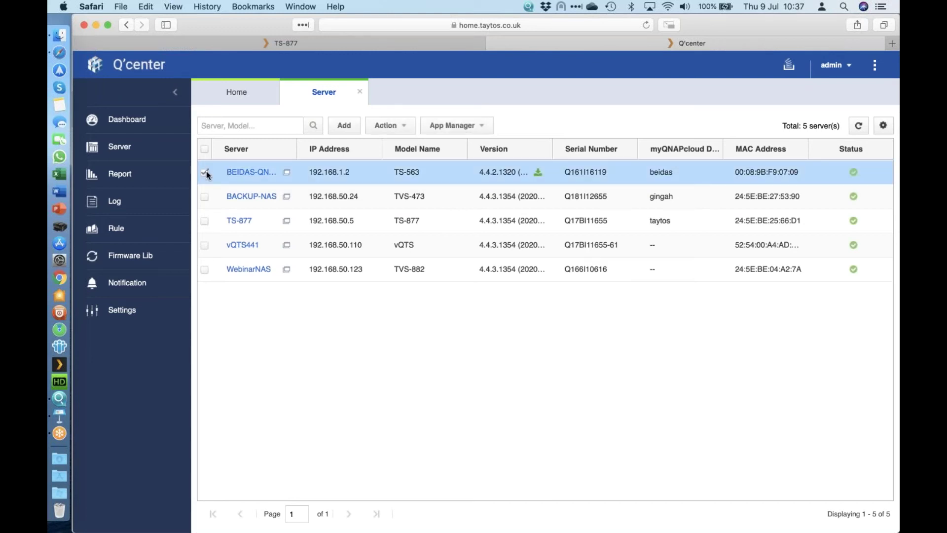
click(403, 128)
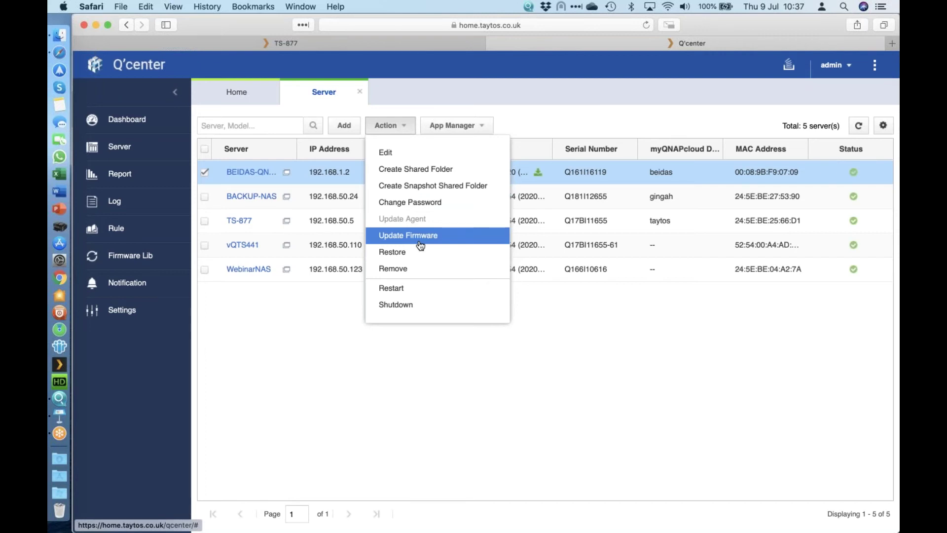
click(472, 371)
click(204, 172)
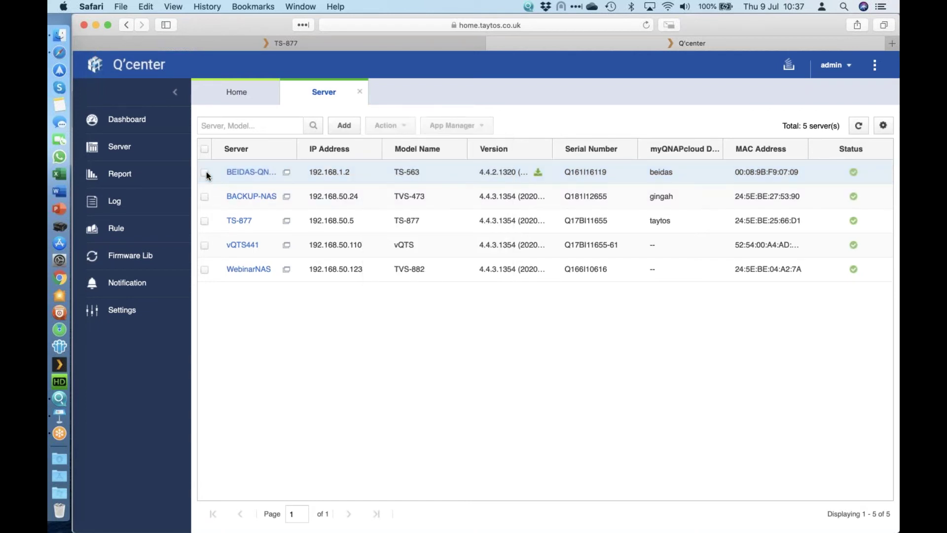
Update the Multimedia Console app on the WebinarNAS server to its latest version.
click(205, 270)
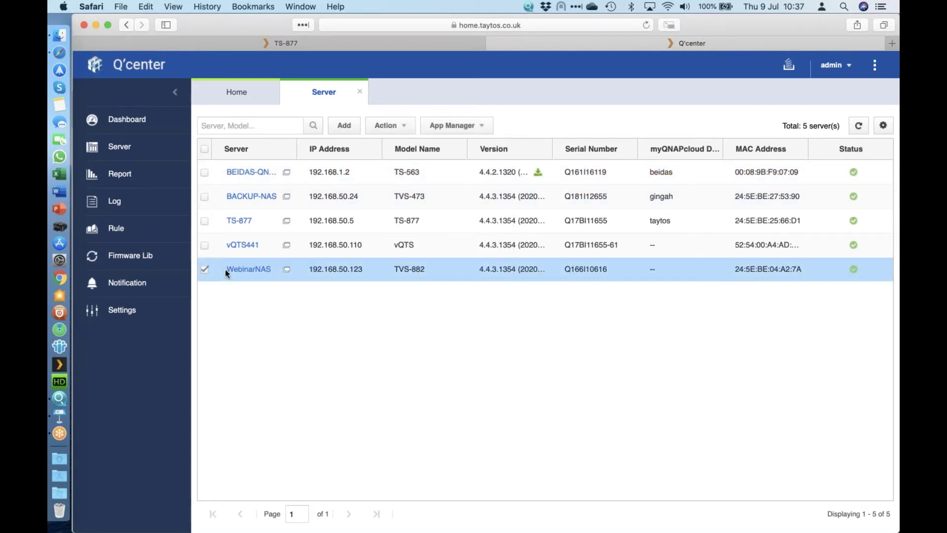
click(480, 126)
click(453, 168)
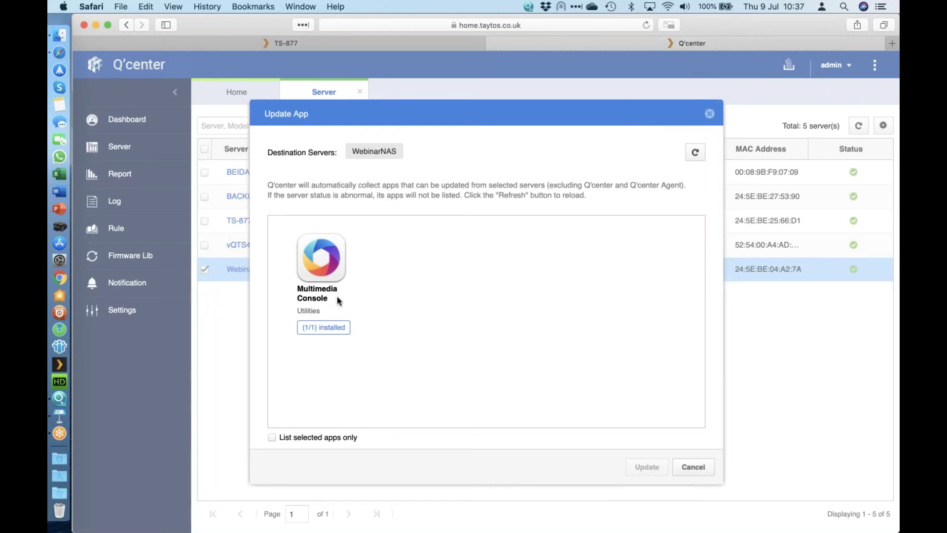
click(329, 269)
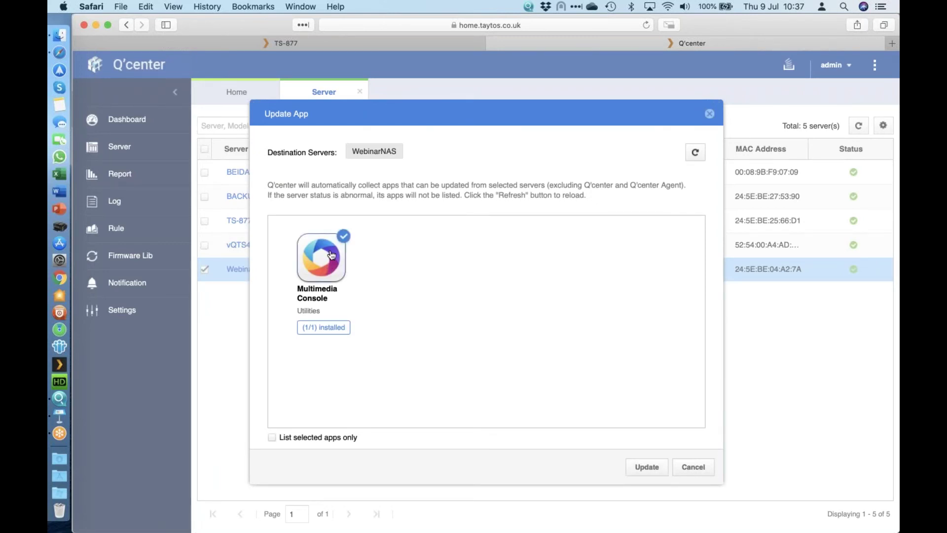
click(646, 466)
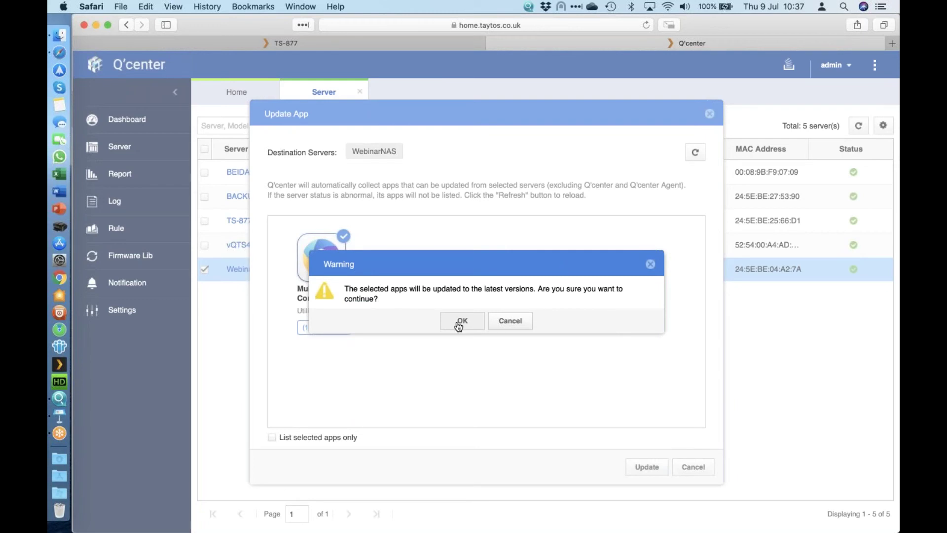
click(460, 321)
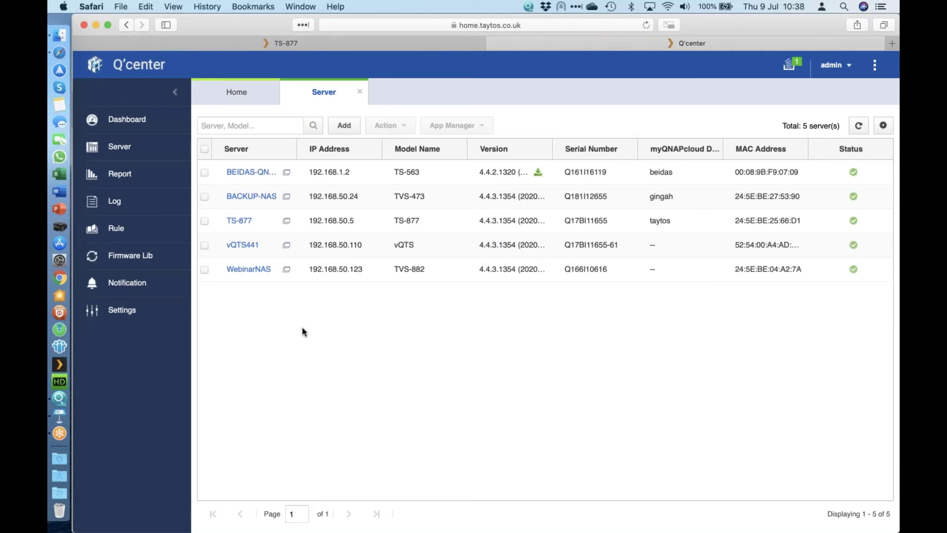
Select all servers to examine the app install, update and remove options, and clear the selection.
click(205, 148)
click(480, 132)
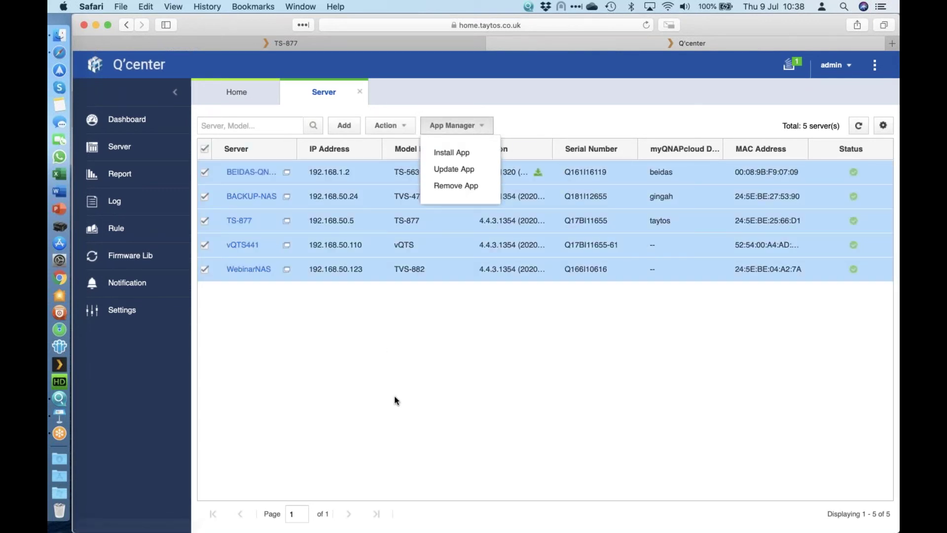
click(489, 127)
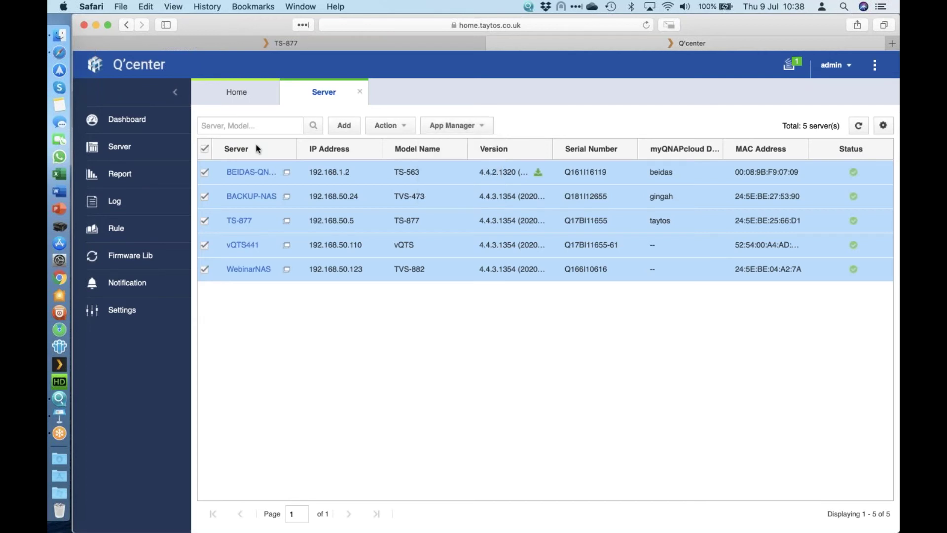
click(204, 149)
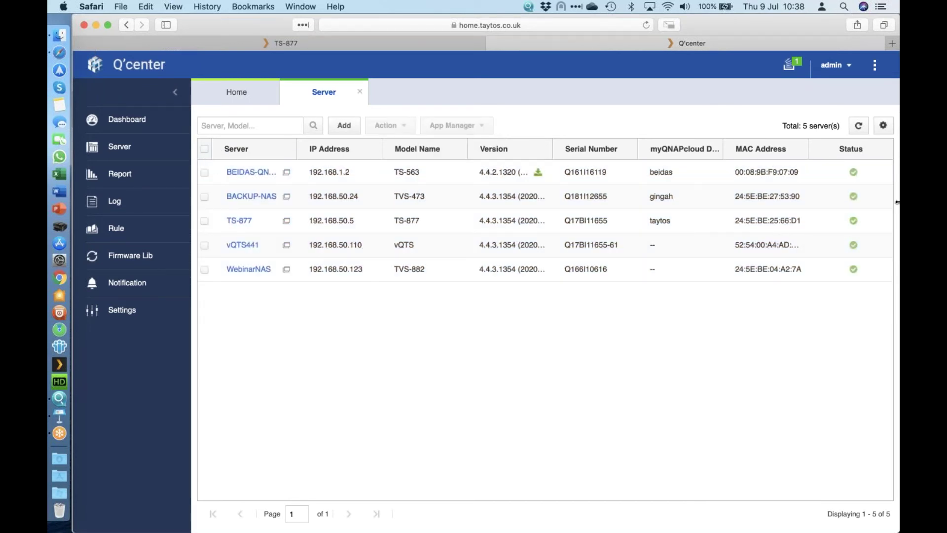
Check the background tasks, and review the WebinarNAS server's general information, including its network adapters, enclosure and graphics card.
click(789, 65)
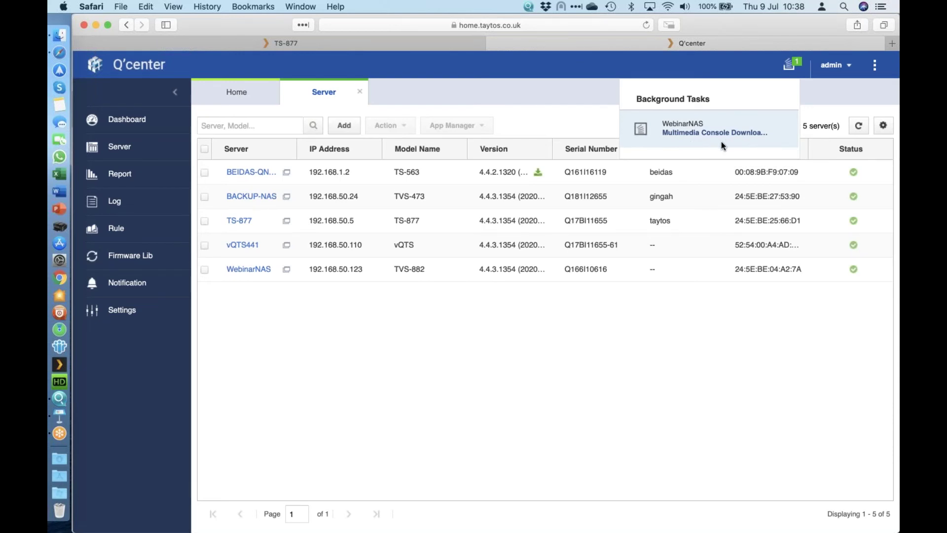
click(789, 65)
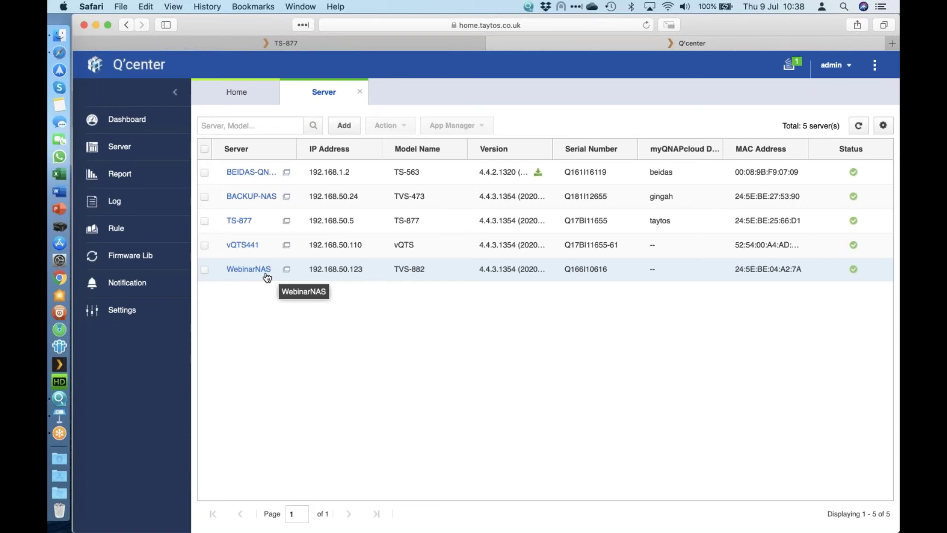
click(249, 269)
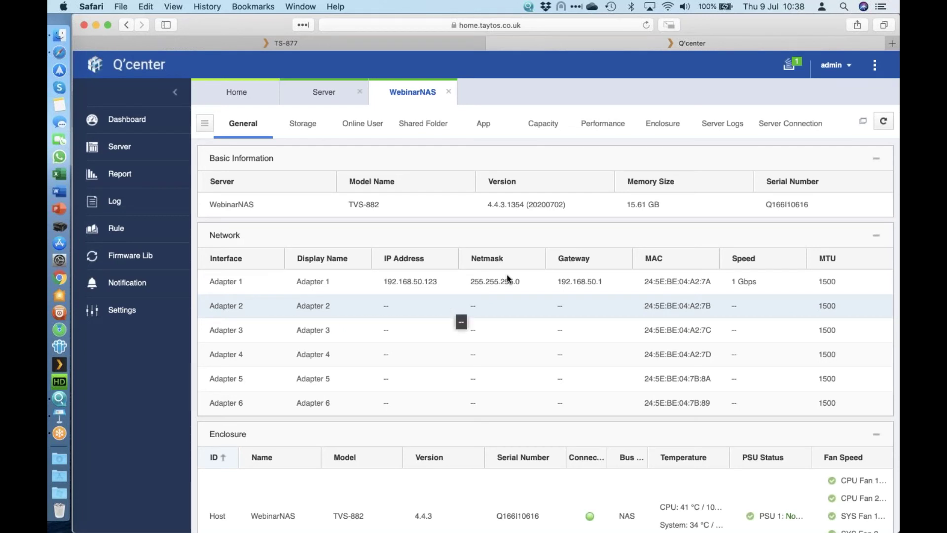
scroll(450, 308, down, 2)
scroll(451, 308, down, 3)
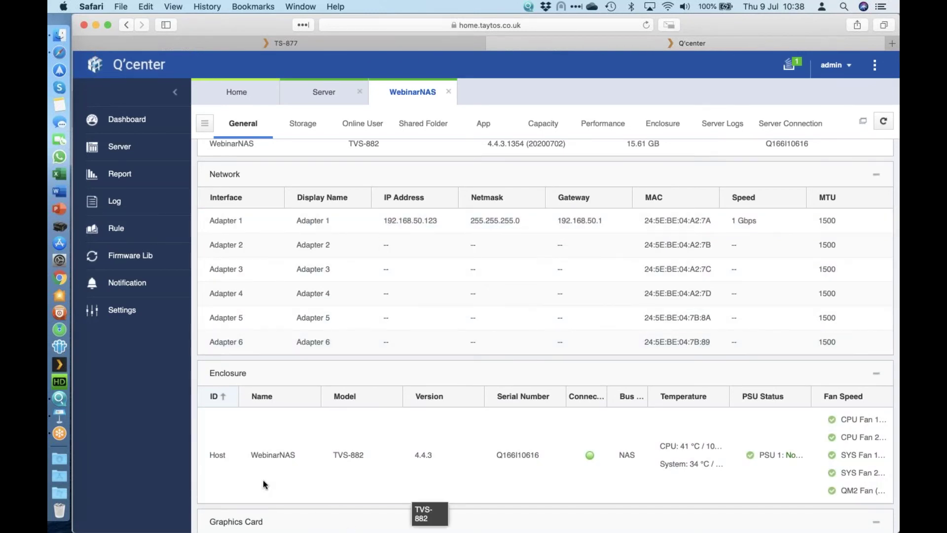
scroll(838, 419, down, 3)
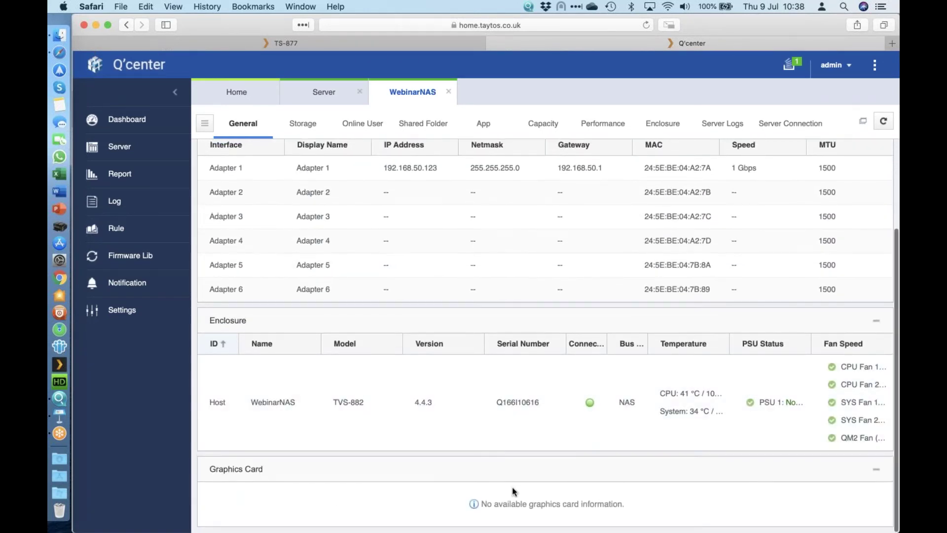
scroll(641, 476, up, 5)
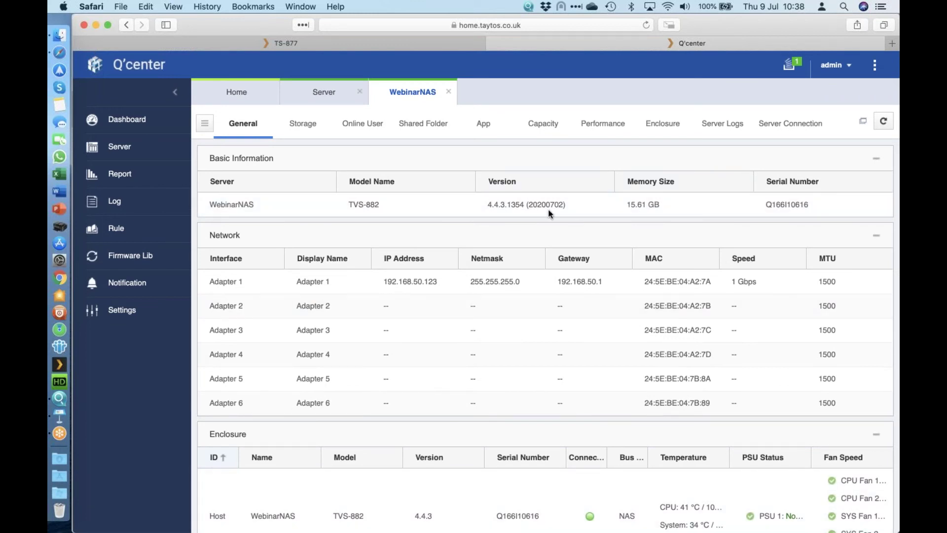
Examine WebinarNAS's storage, including the detailed disk and cache acceleration configurations, glance at its performance charts, and close the server's details.
click(303, 123)
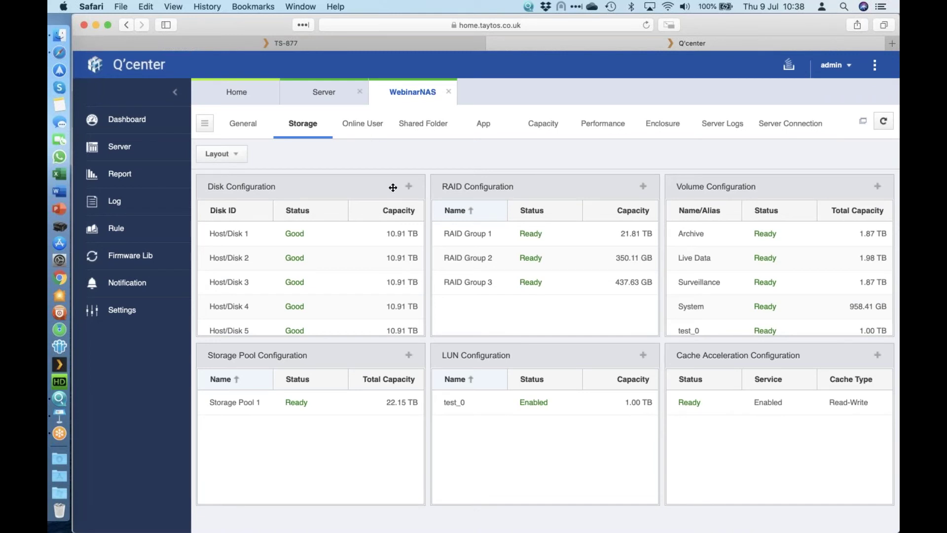
click(409, 188)
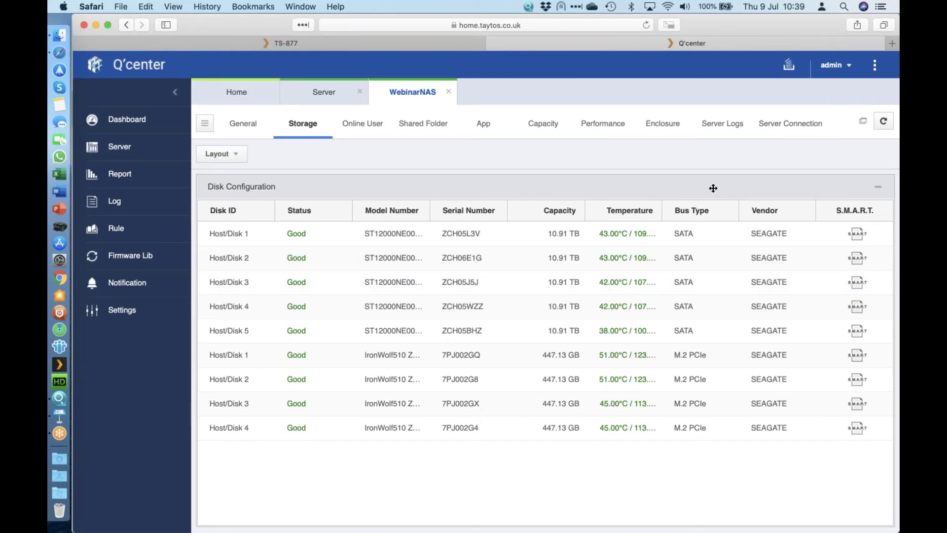
click(878, 191)
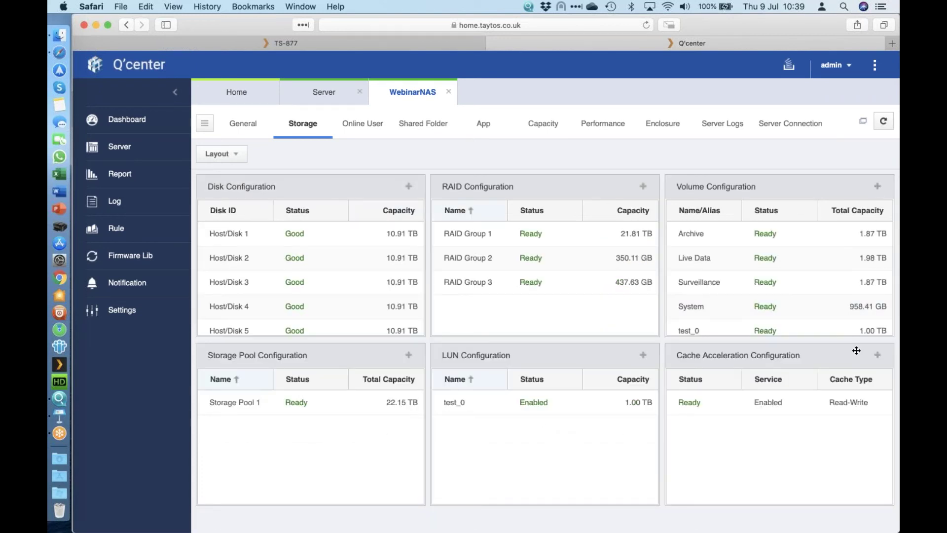
click(877, 355)
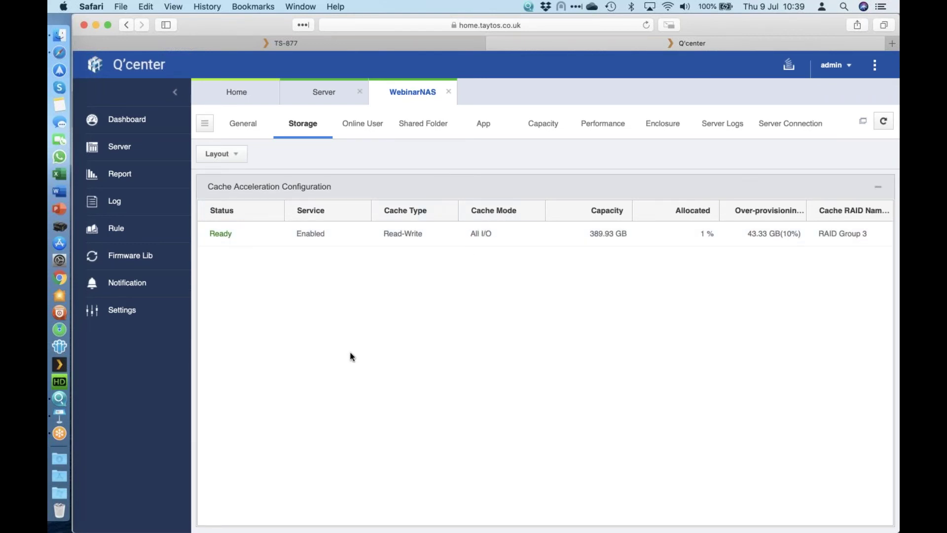
click(876, 187)
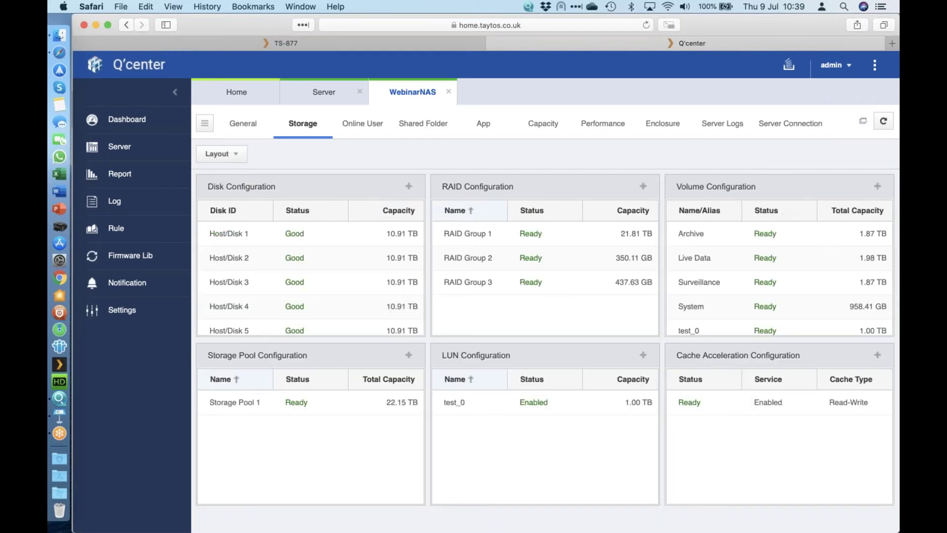
click(593, 127)
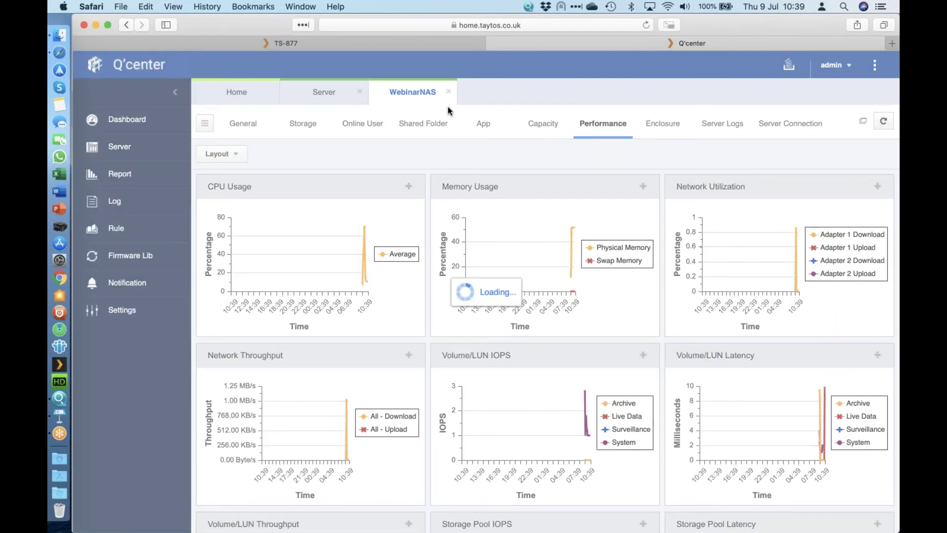
click(448, 92)
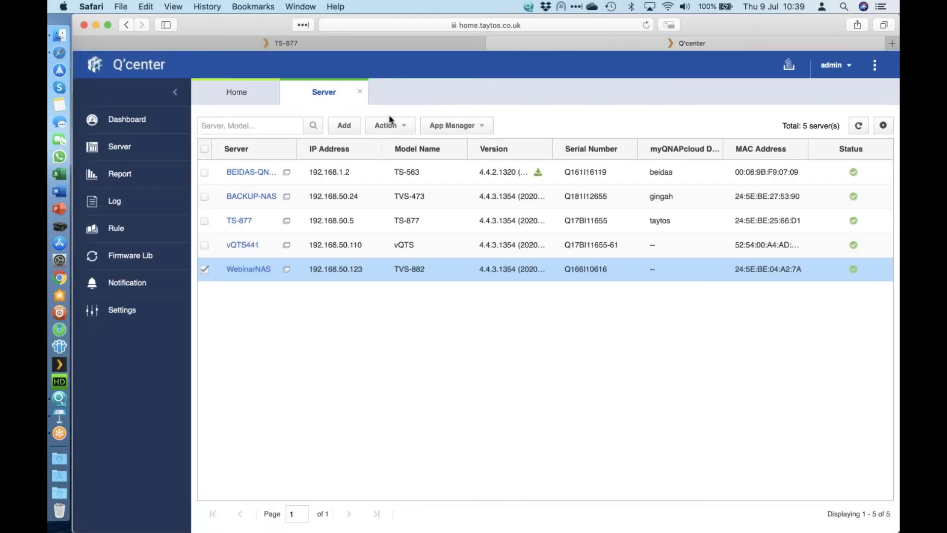
Open the TS-877 server's details and examine its performance charts, including CPU, memory, network, volume and storage pool usage.
click(240, 221)
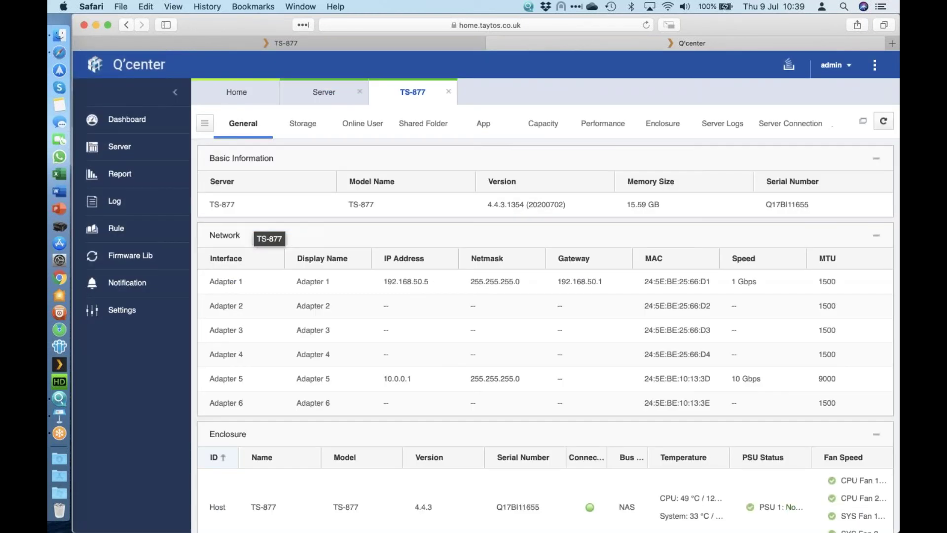
click(607, 124)
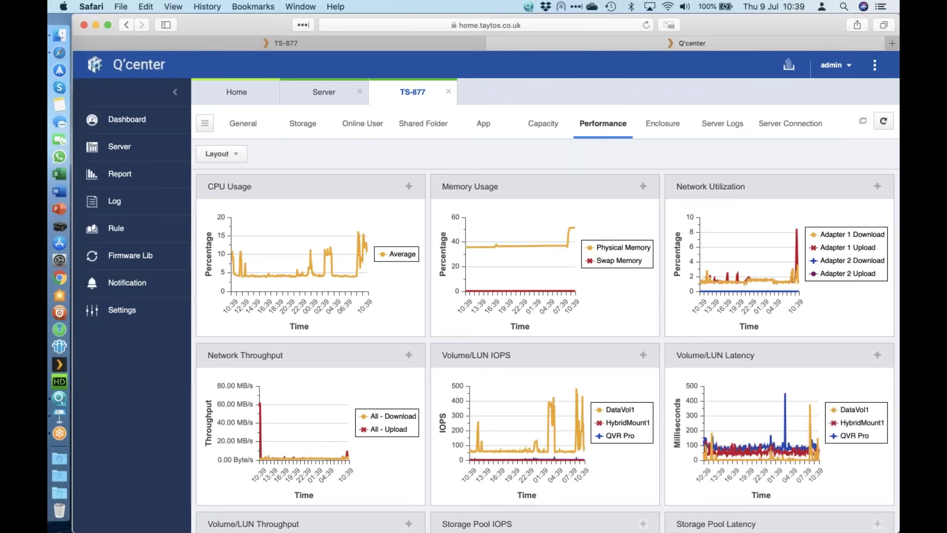
scroll(745, 134, down, 5)
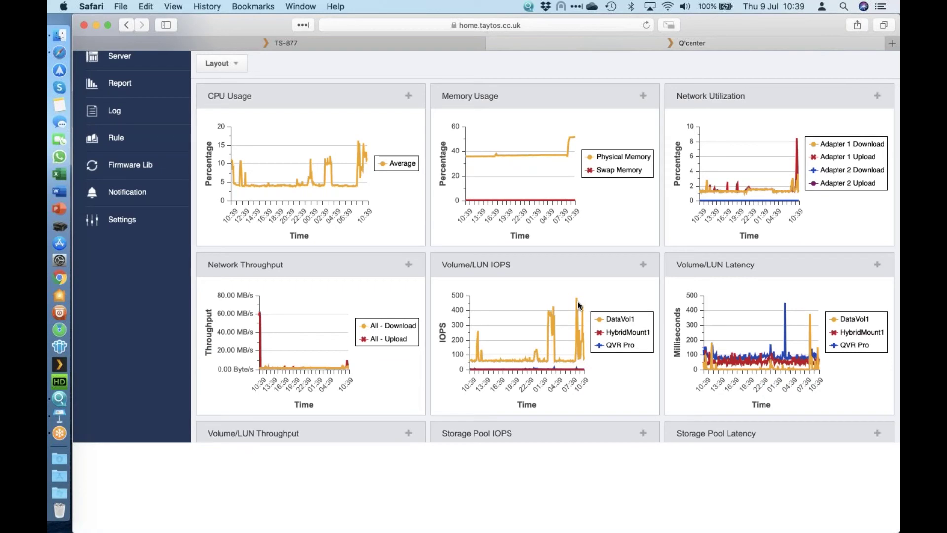
scroll(686, 308, down, 5)
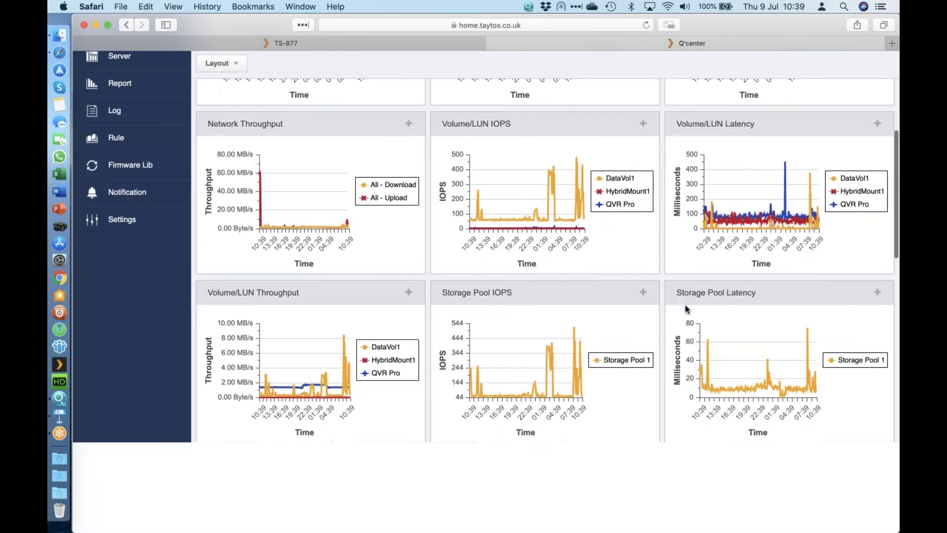
scroll(685, 308, up, 5)
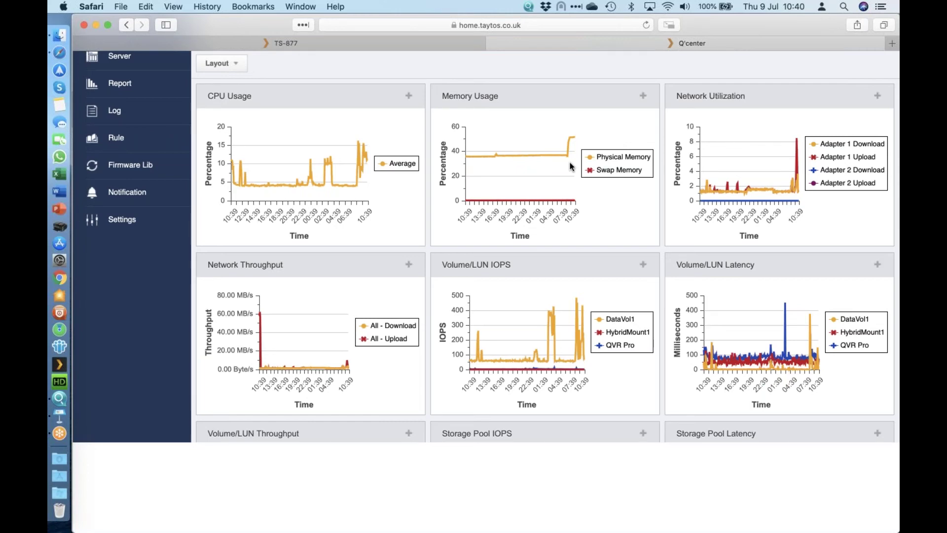
Expand the TS-877's Memory Usage chart and set its range to One Year.
click(642, 95)
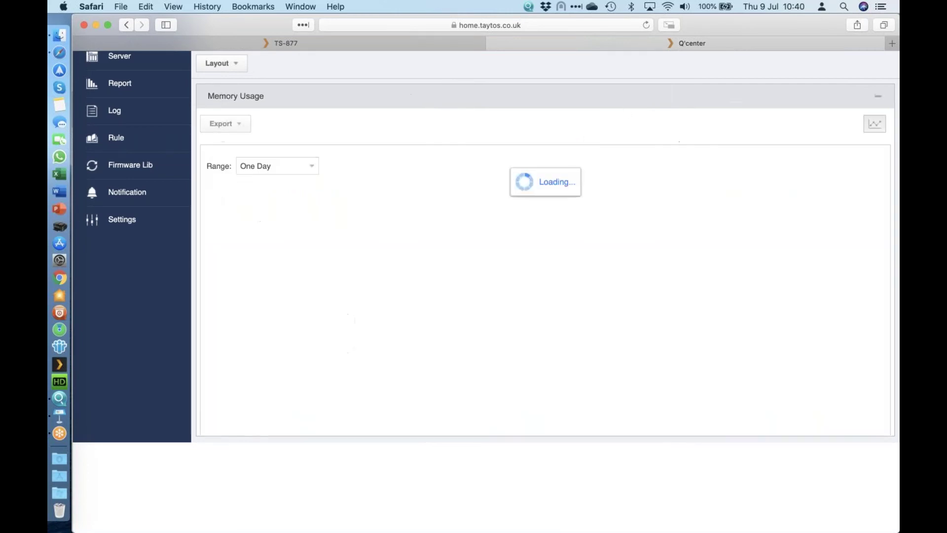
scroll(535, 199, down, 8)
scroll(440, 283, up, 10)
scroll(440, 283, down, 1)
scroll(441, 288, up, 1)
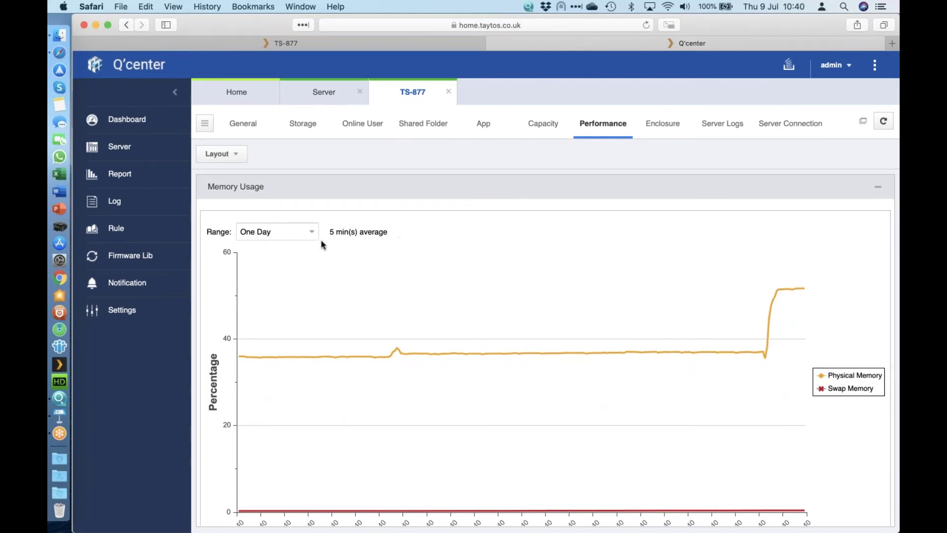
click(298, 238)
click(297, 303)
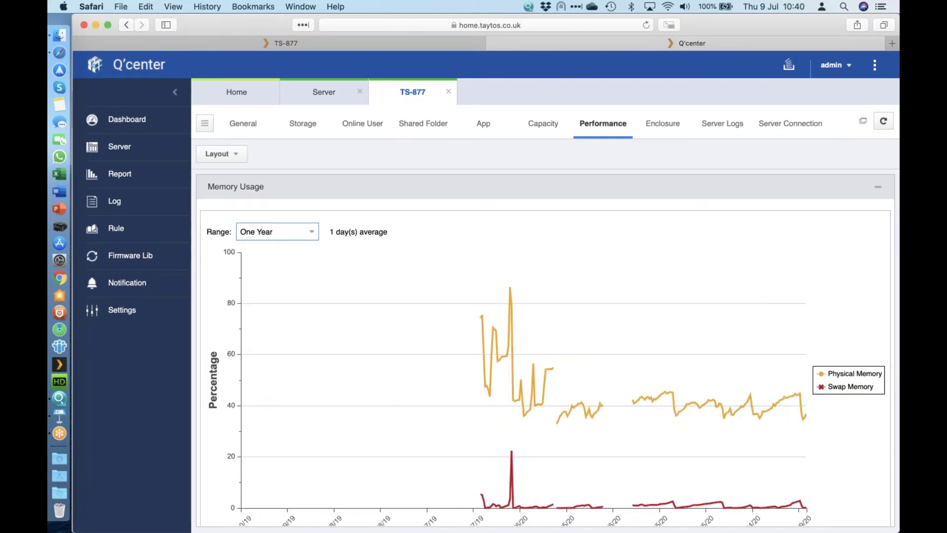
Examine the one-year memory usage trend with its average and maximum figures, and close the TS-877 details.
scroll(689, 349, down, 4)
scroll(687, 349, up, 2)
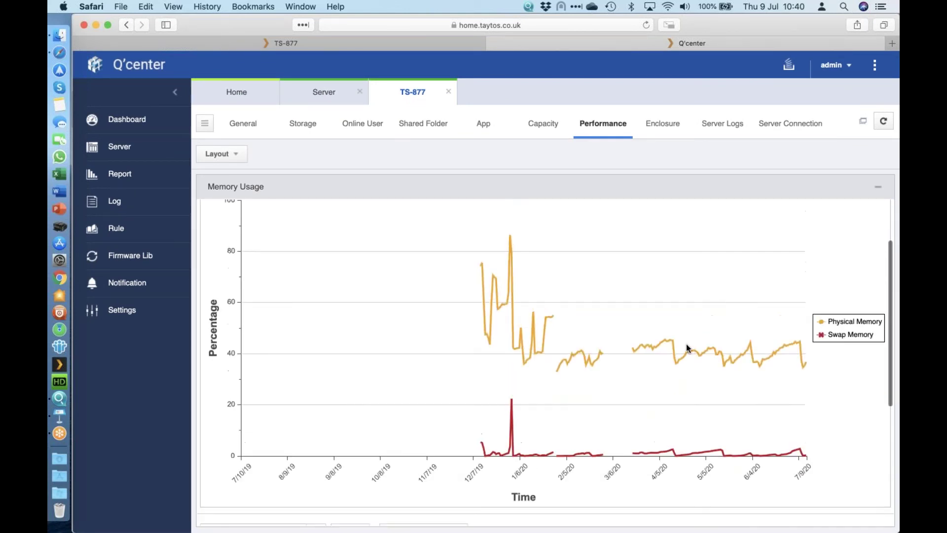
scroll(503, 267, up, 2)
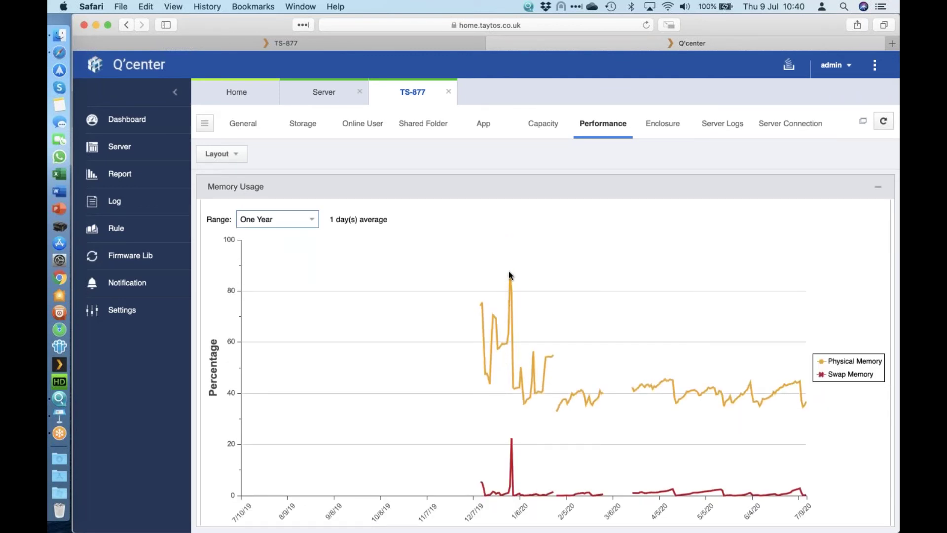
mouse_move(511, 279)
scroll(545, 363, down, 5)
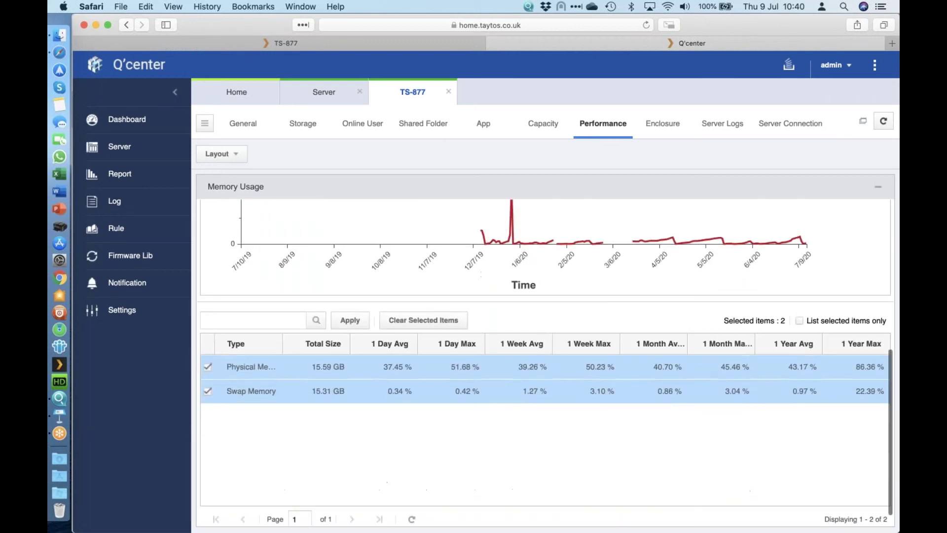
scroll(545, 362, up, 5)
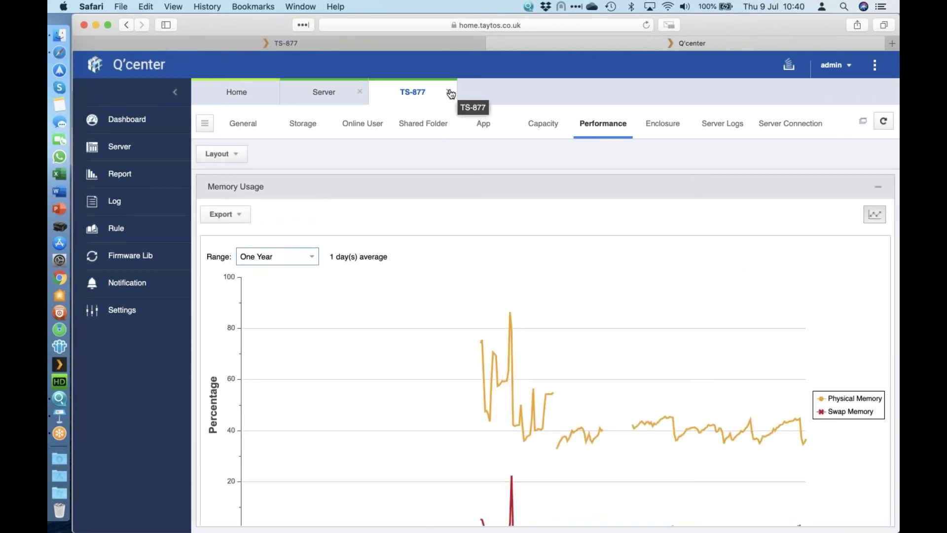
click(448, 92)
Examine the apps installable on TS-877, selecting QVR Guard under Surveillance and viewing the manual installation option, and cancel the installation.
click(205, 221)
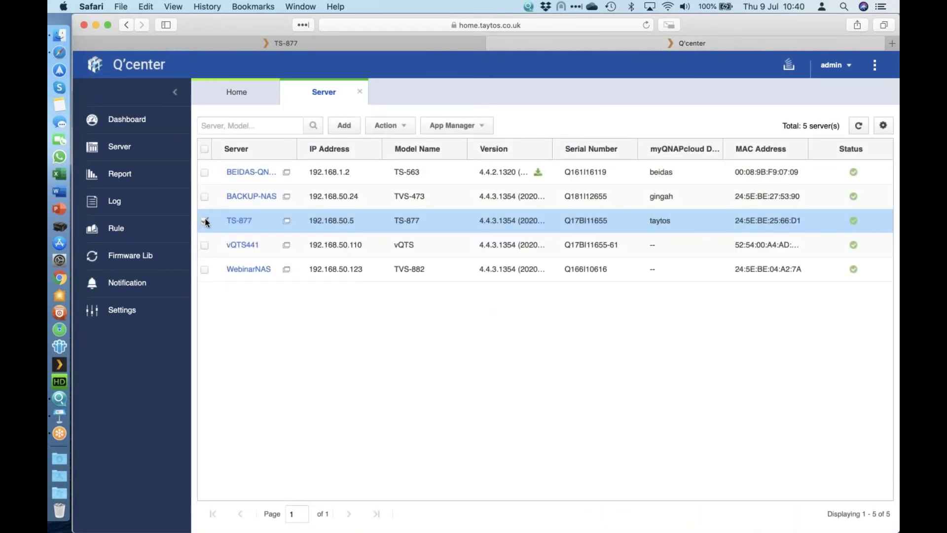
click(485, 126)
click(453, 152)
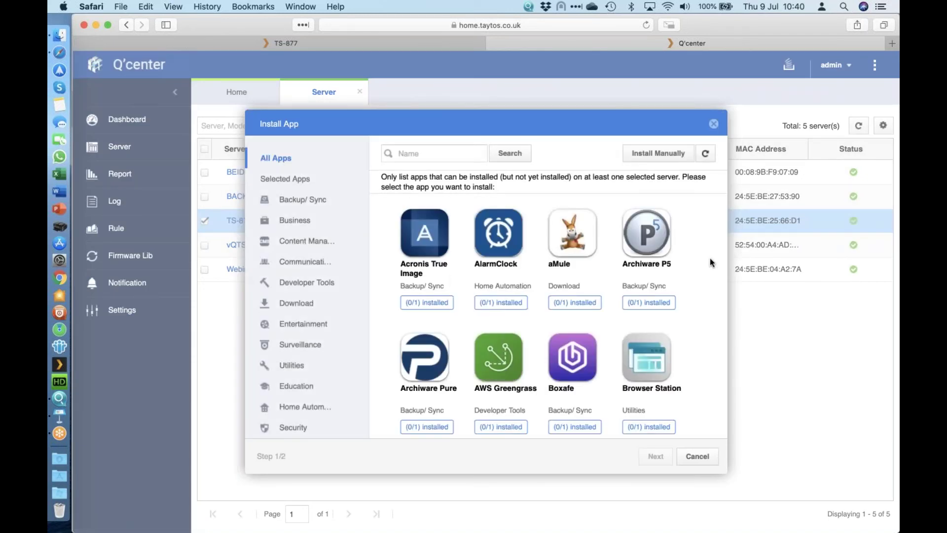
scroll(709, 261, down, 3)
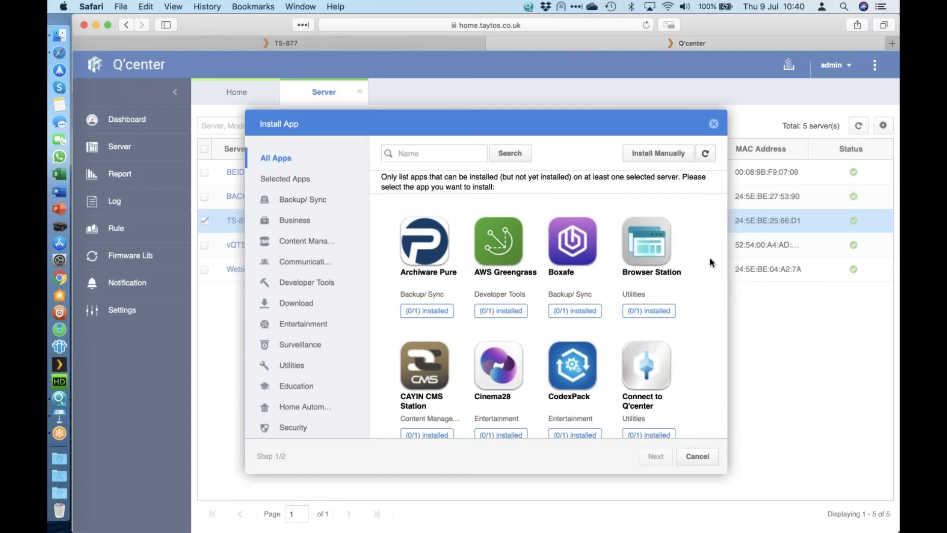
scroll(709, 261, down, 3)
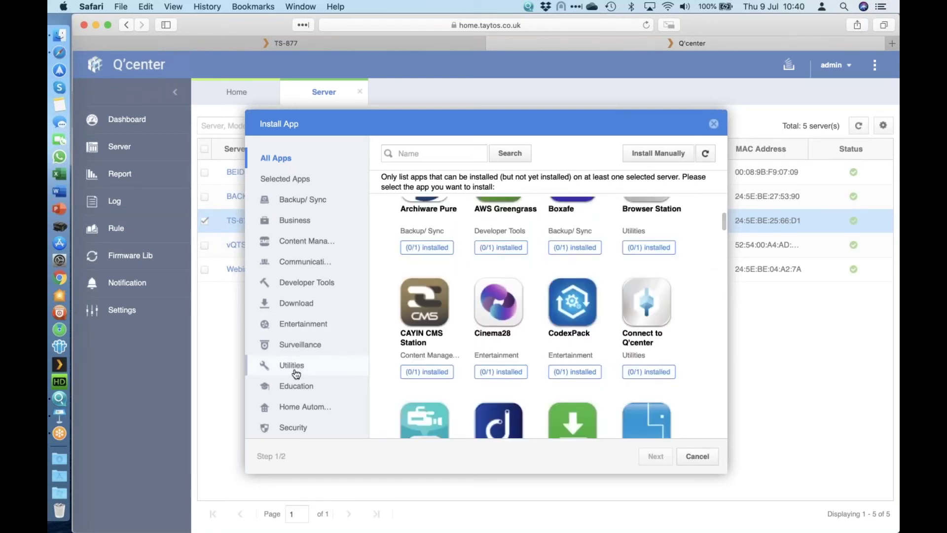
click(296, 343)
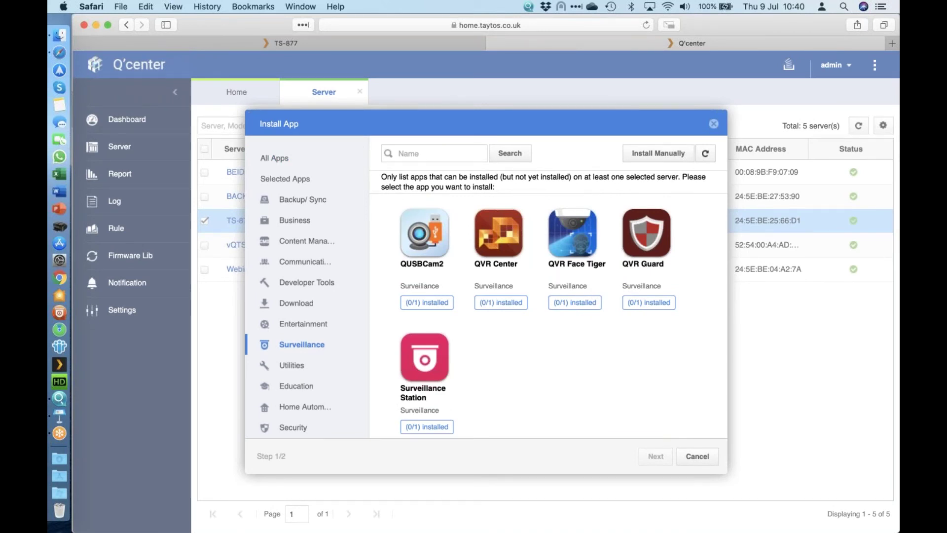
click(650, 302)
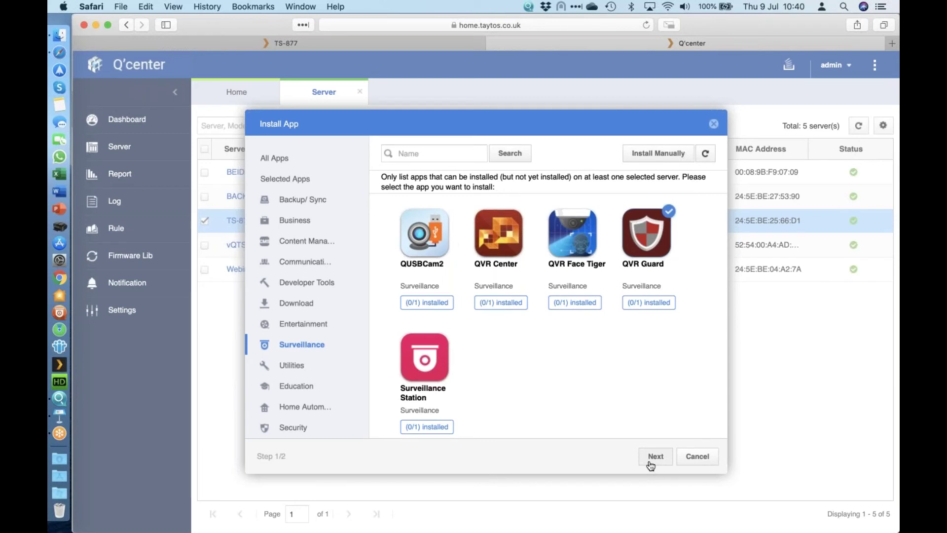
click(662, 157)
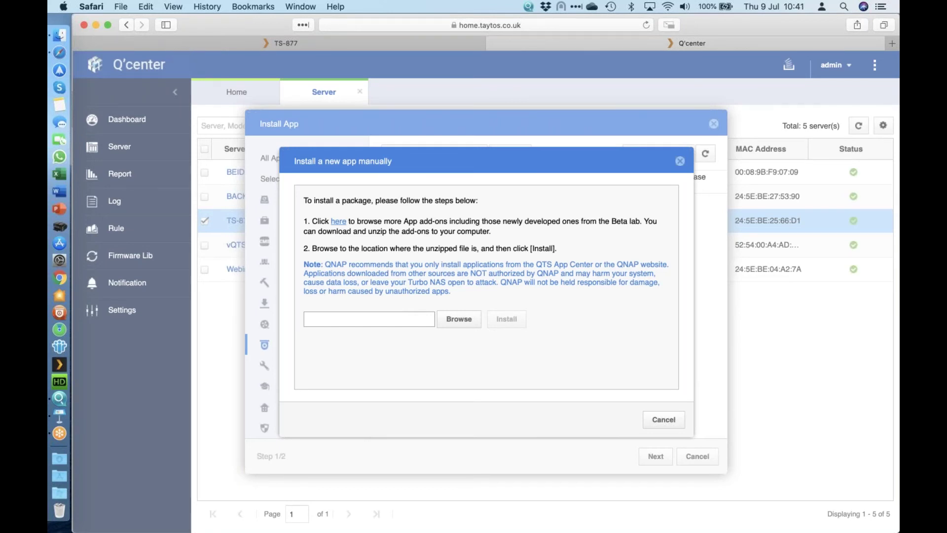
click(649, 420)
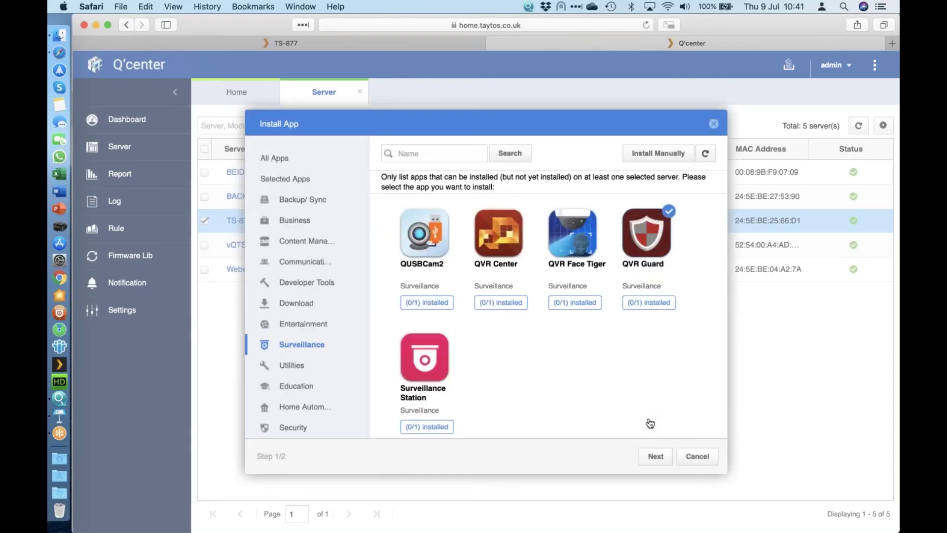
click(697, 457)
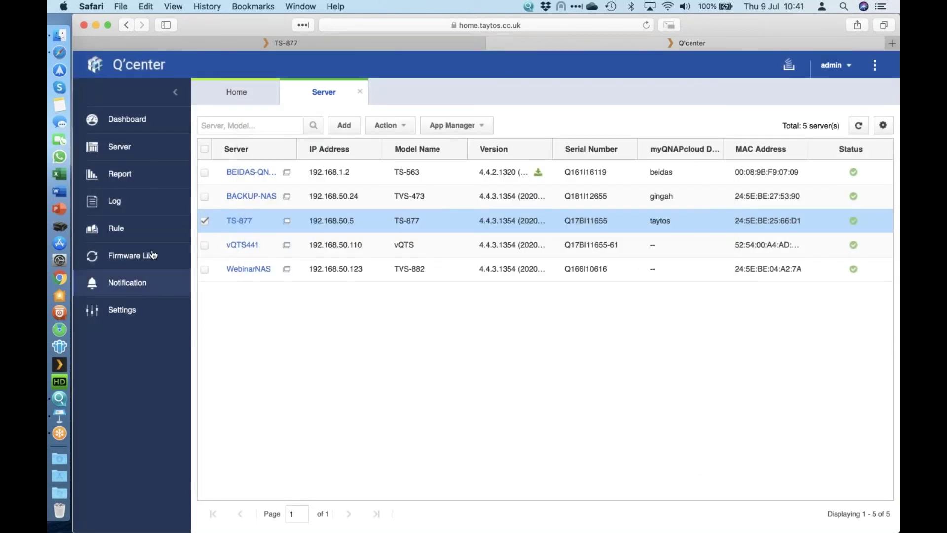
Generate the Storage Pool Growth Report, switch it to the line chart, and examine the growth table for all servers.
click(139, 173)
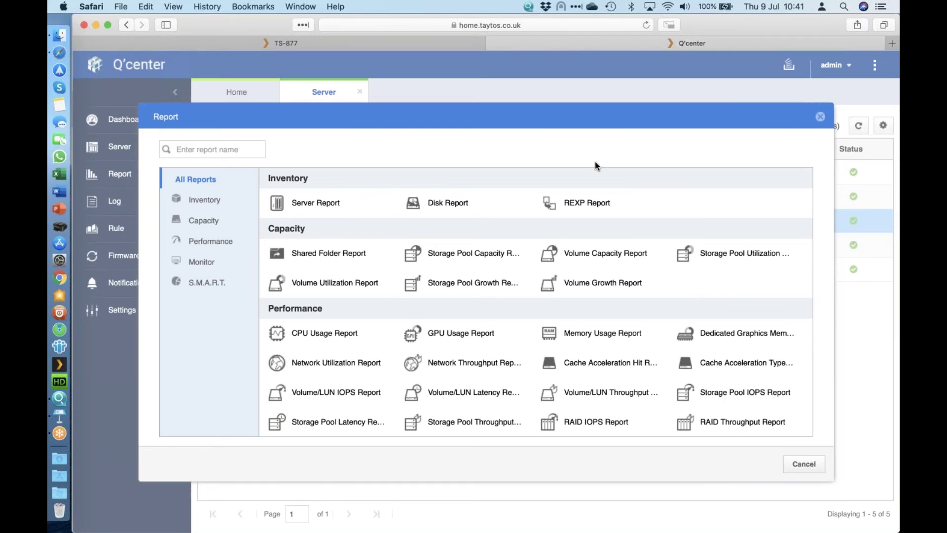
click(468, 288)
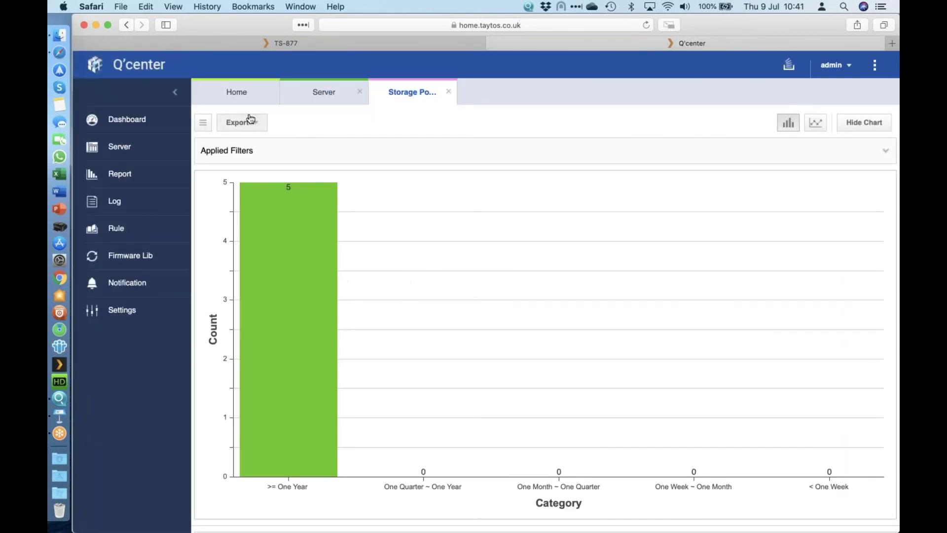
click(809, 122)
scroll(443, 302, down, 5)
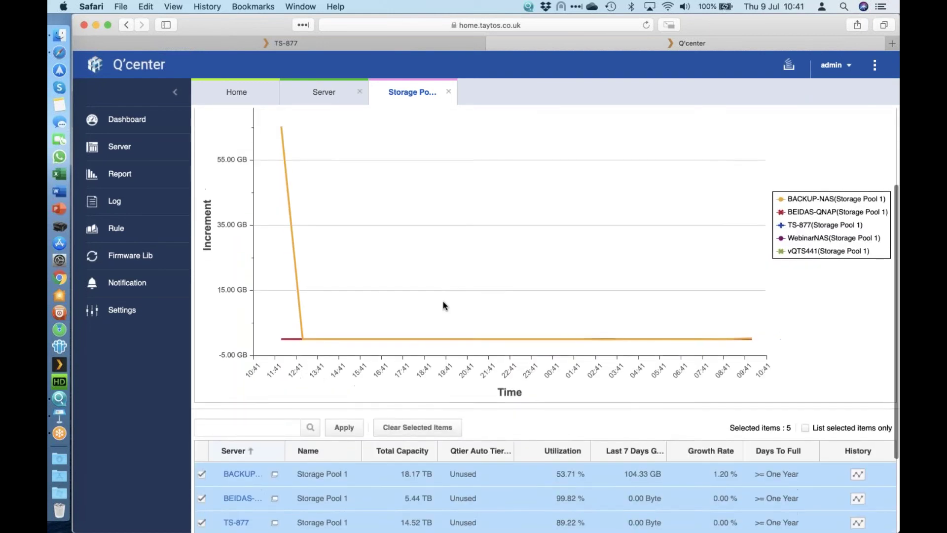
scroll(443, 304, down, 2)
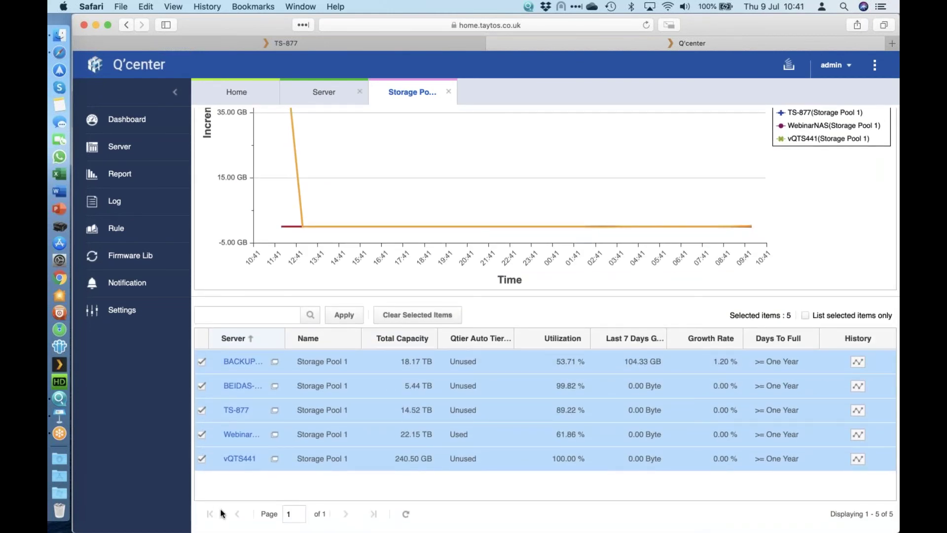
View the TS-877 storage pool's growth history over One Month, and close the history, the report and the server list.
click(858, 411)
click(269, 191)
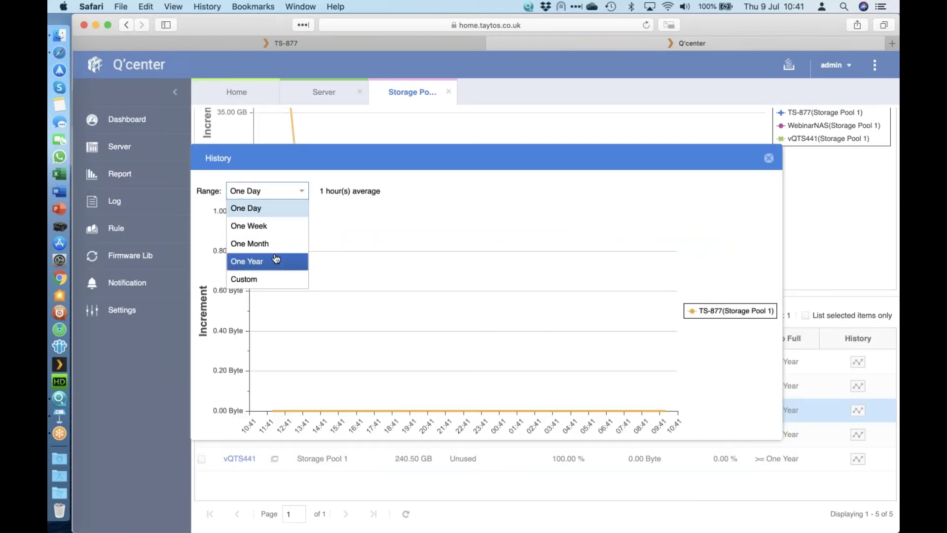
click(301, 243)
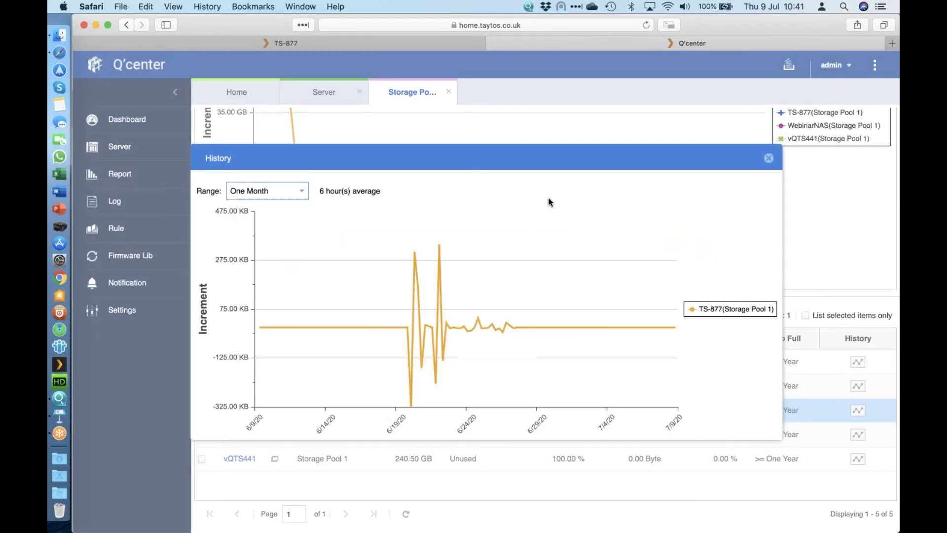
click(768, 158)
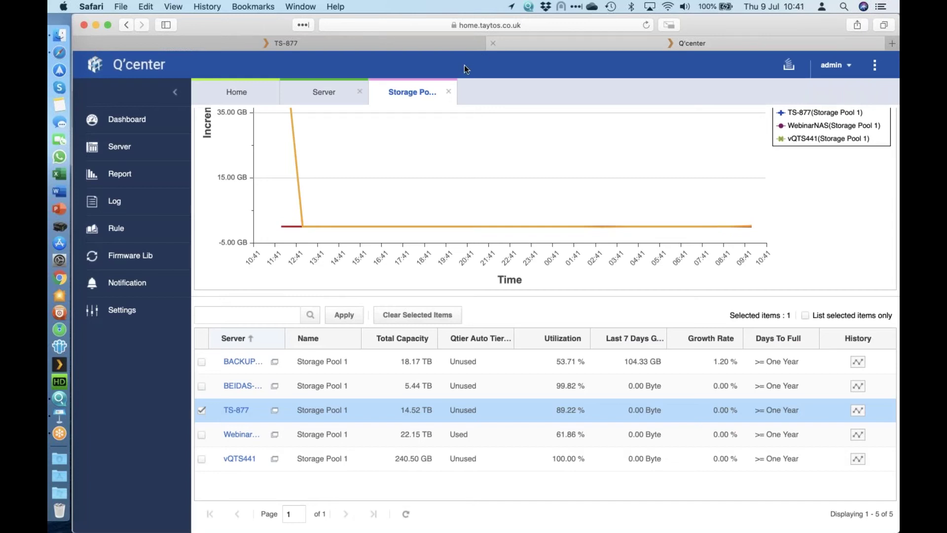
click(451, 92)
click(360, 93)
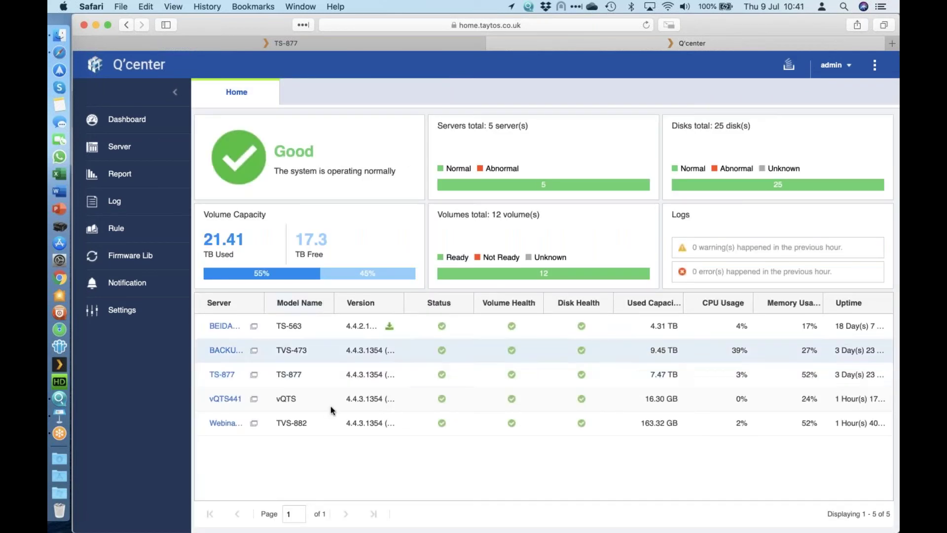
Examine the firmware library's available updates and the notification alert policies, and close both pages.
click(134, 257)
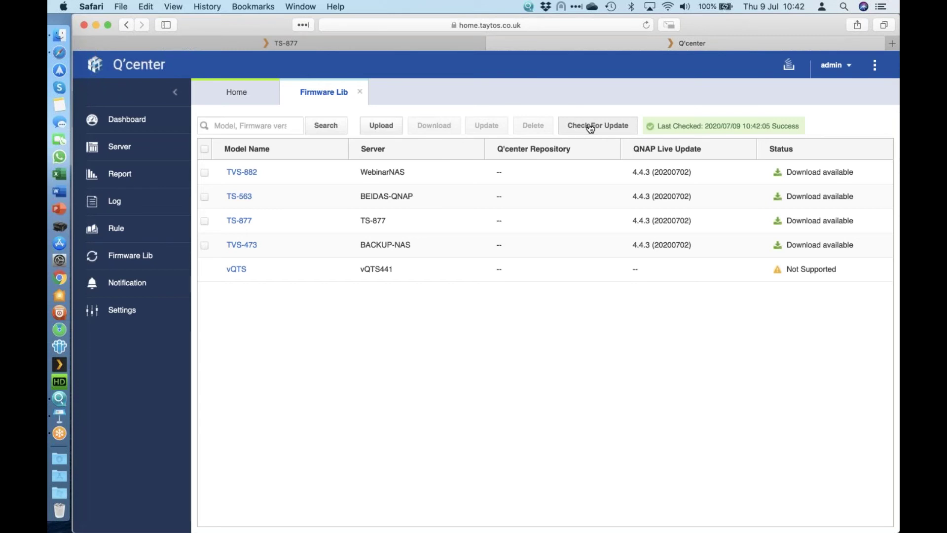
click(129, 283)
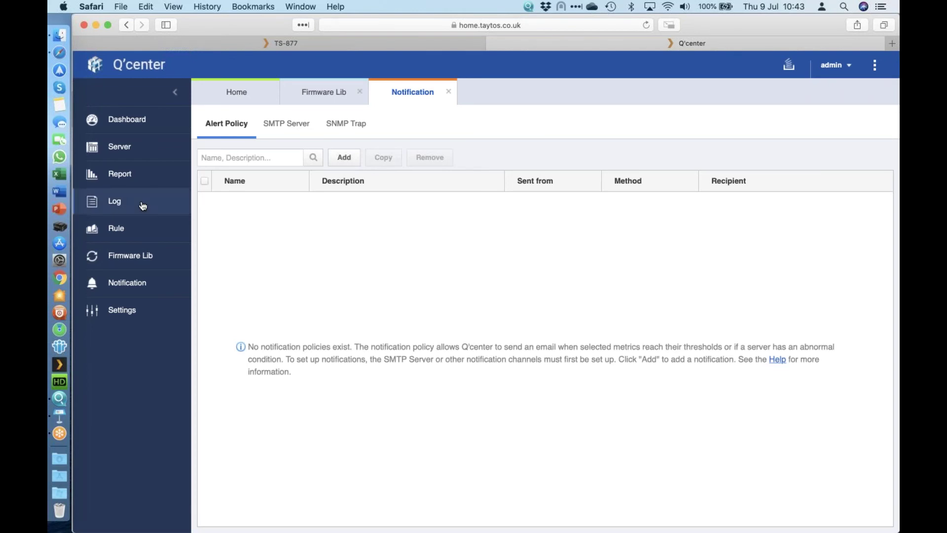
click(449, 93)
click(360, 91)
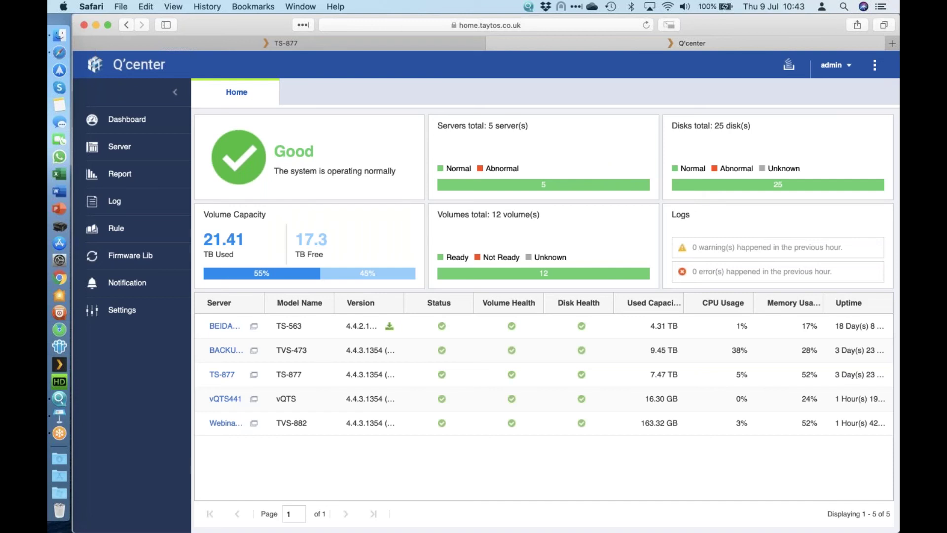
Examine the shared folder creation settings for the TS-877 server, and close the form without creating a folder.
click(138, 147)
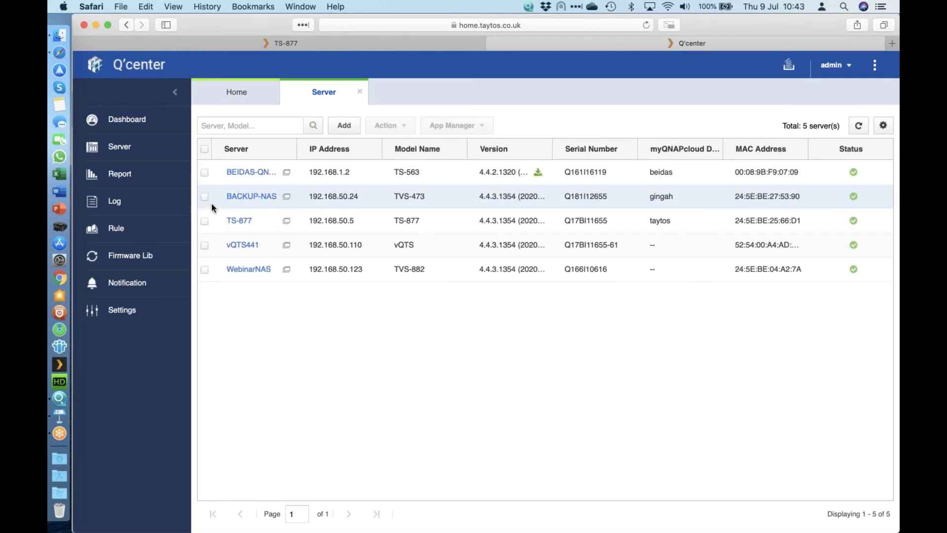
click(204, 221)
click(412, 127)
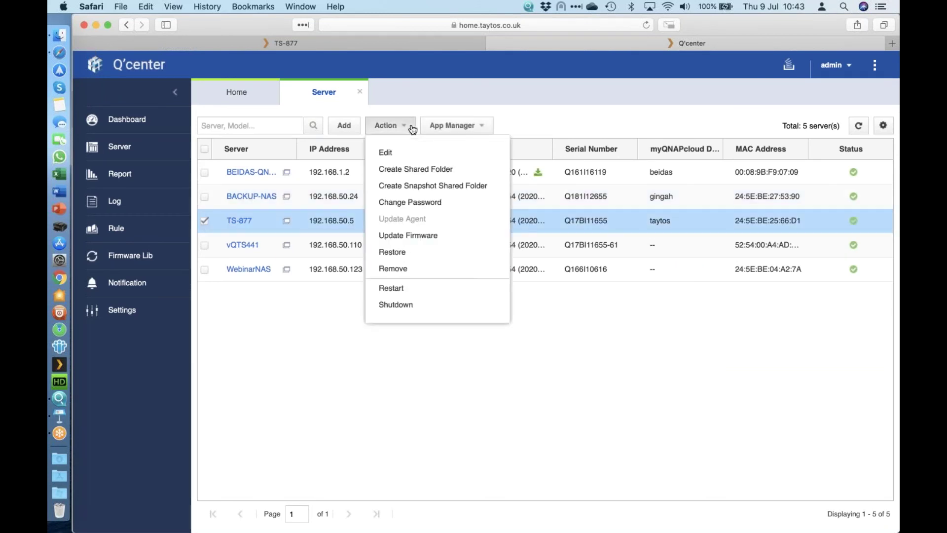
click(417, 169)
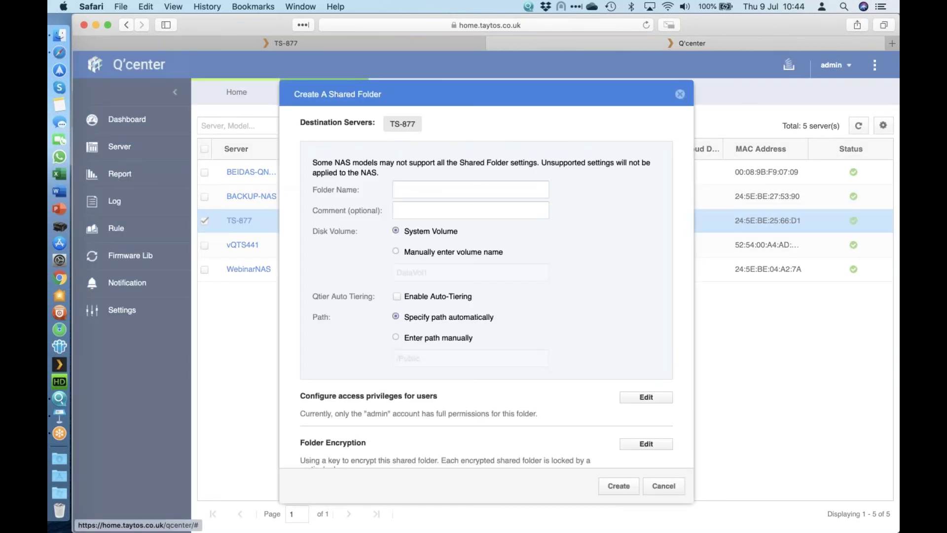
click(470, 190)
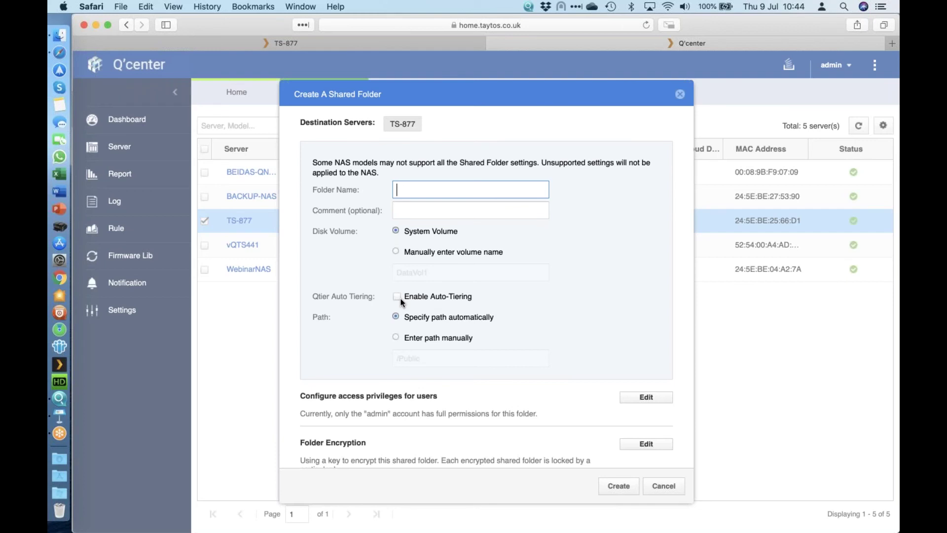
click(680, 93)
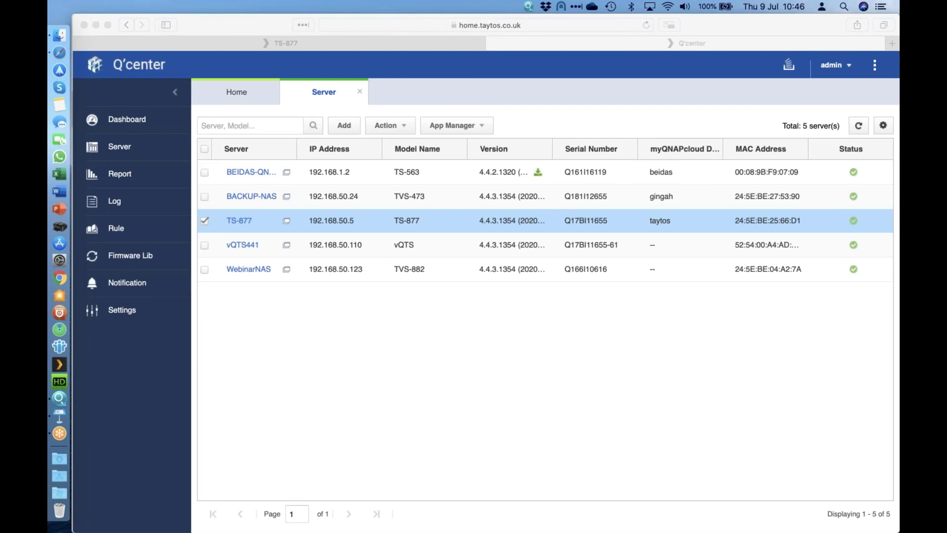
click(347, 129)
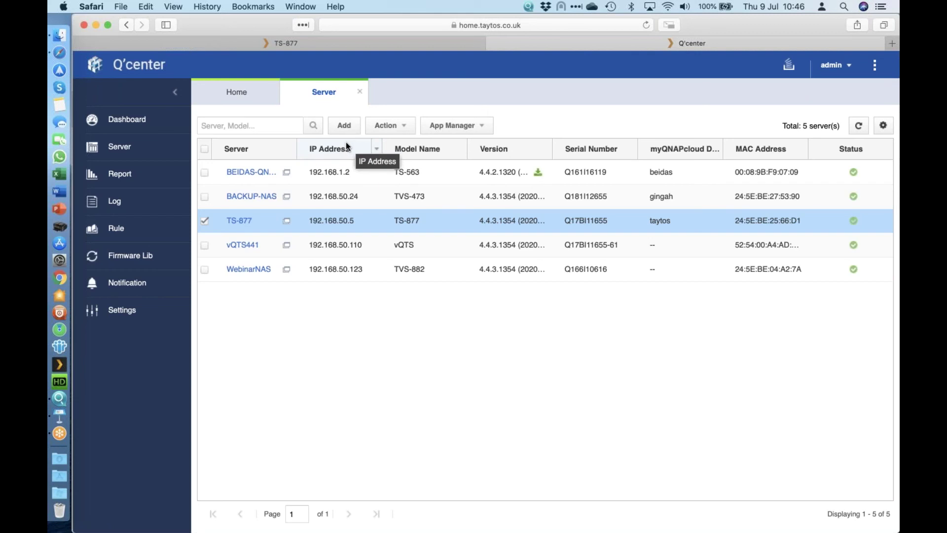
click(362, 92)
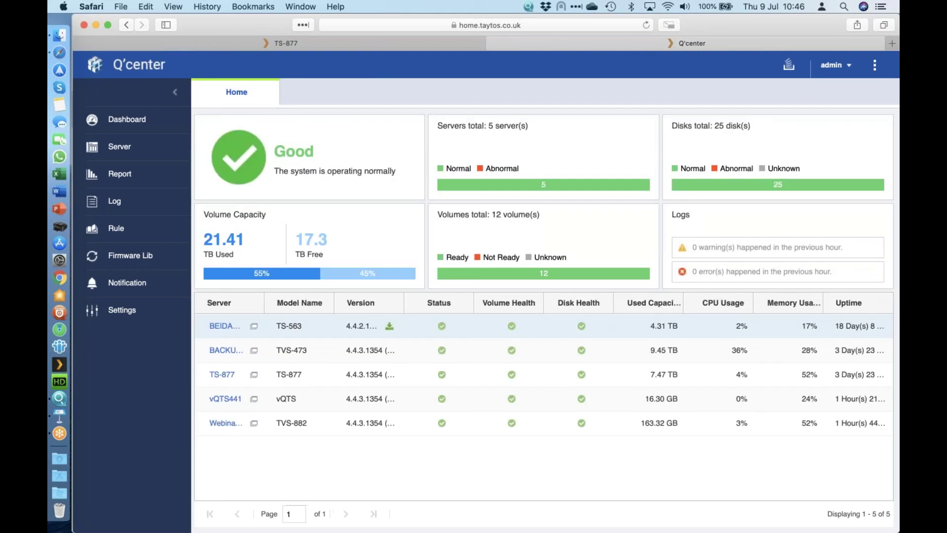
click(352, 41)
click(533, 43)
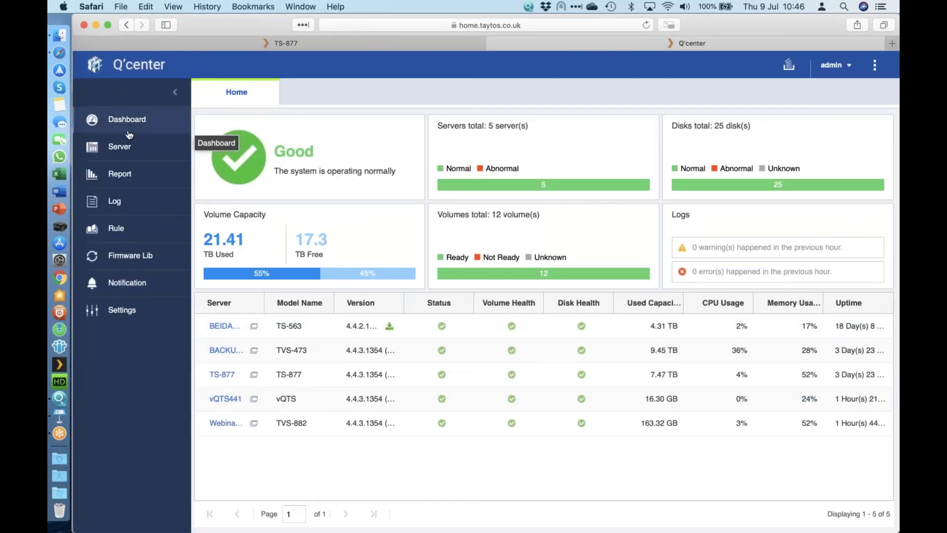
Start adding a server, view the local NAS option, and choose adding NAS under the subnet 192.168.50.0/24.
click(123, 151)
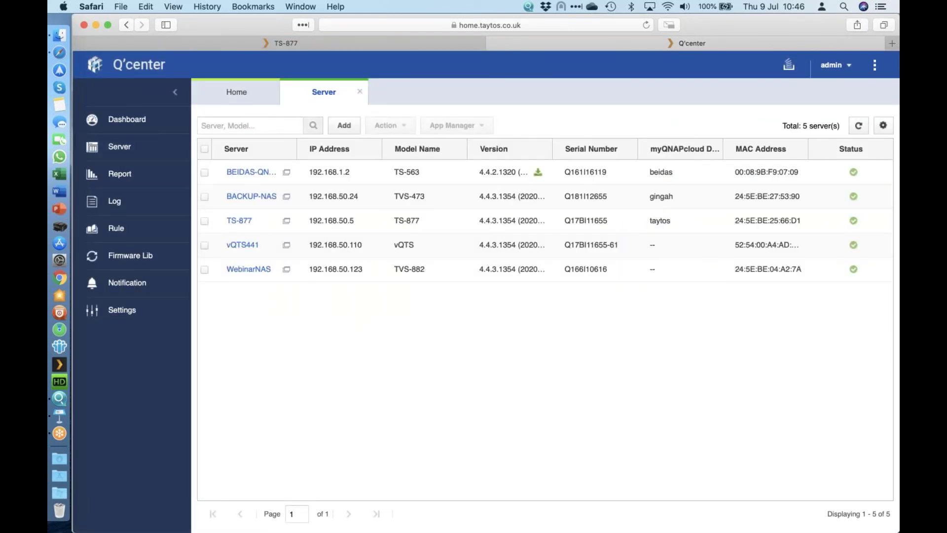
click(345, 125)
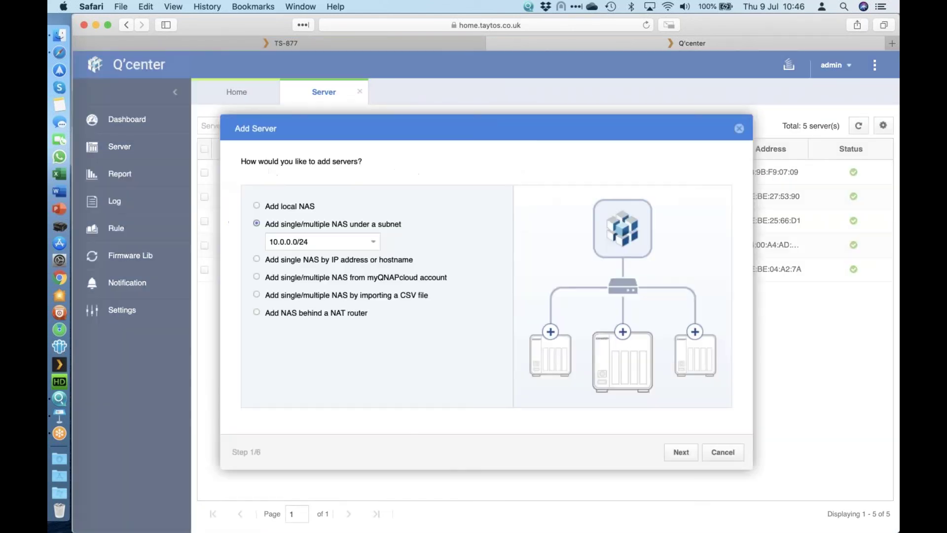
click(257, 205)
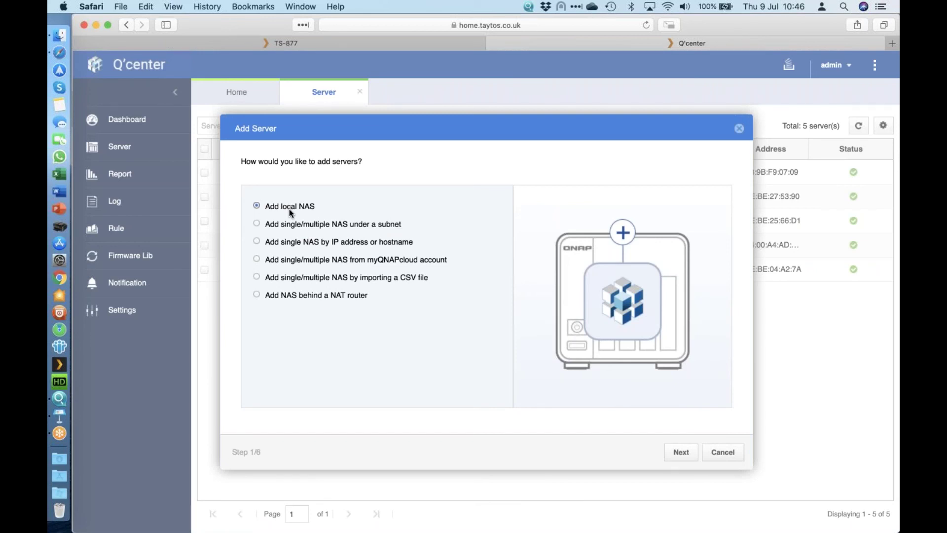
click(257, 224)
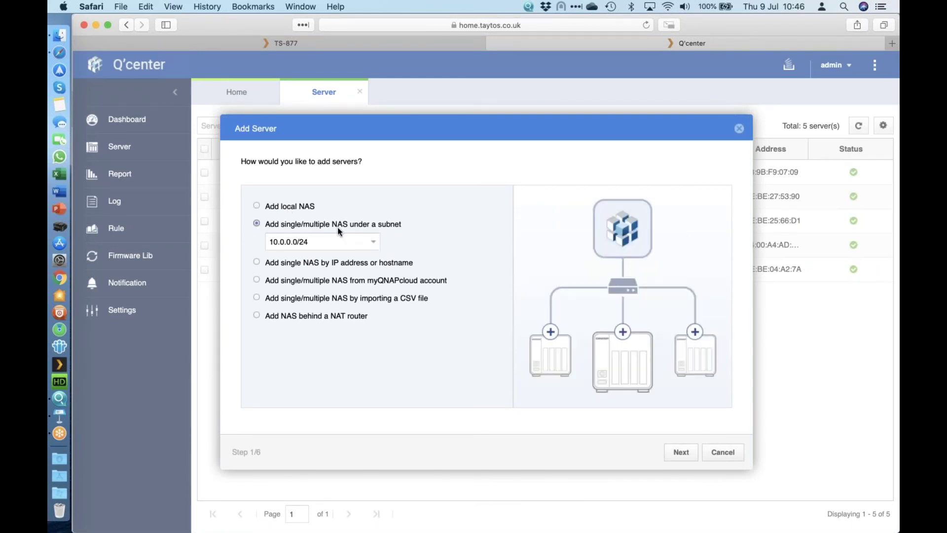
click(370, 244)
click(318, 330)
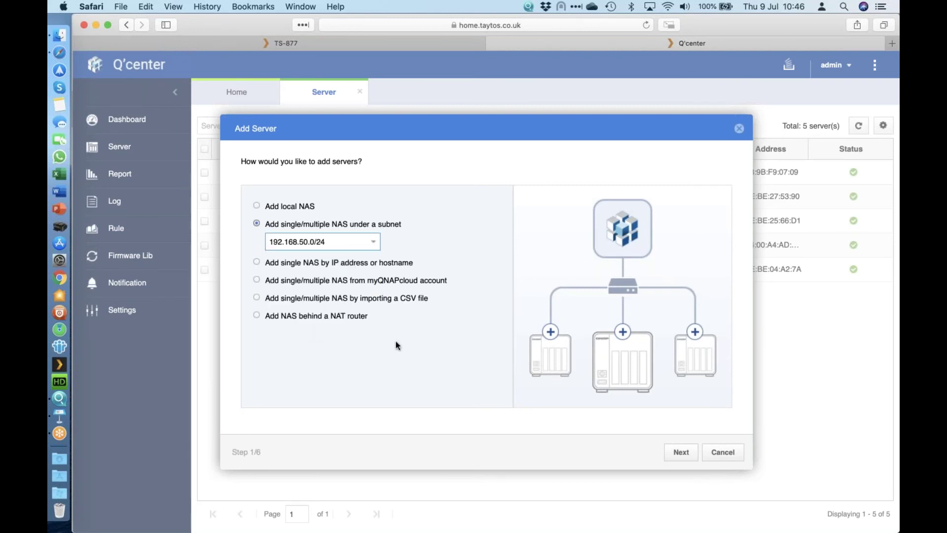
Scan the chosen subnet for unmanaged NAS devices, return to the method selection, and cancel adding servers.
click(681, 452)
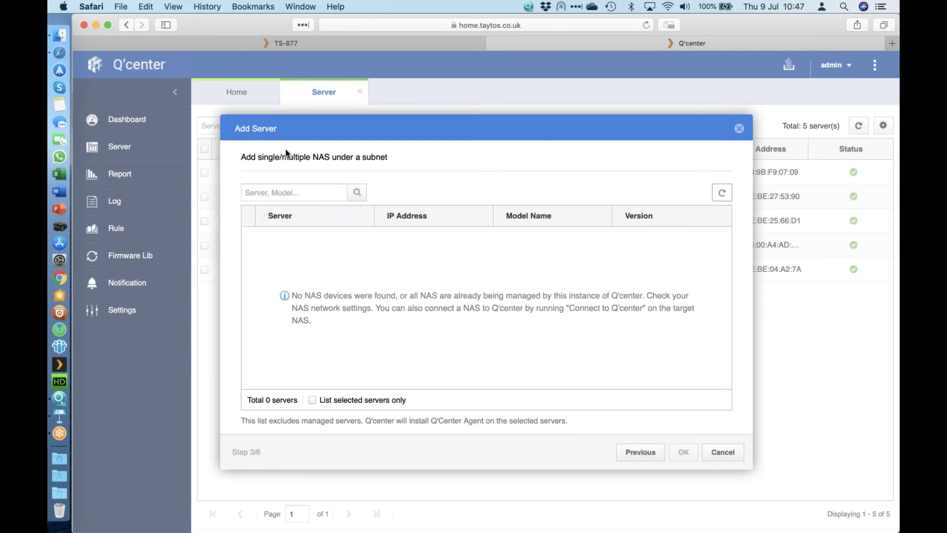
click(641, 452)
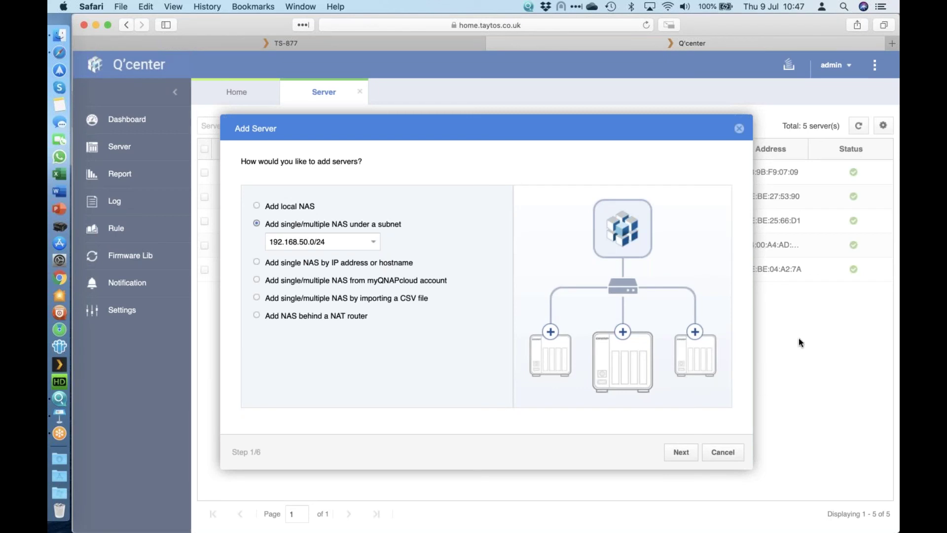
key(super+Tab)
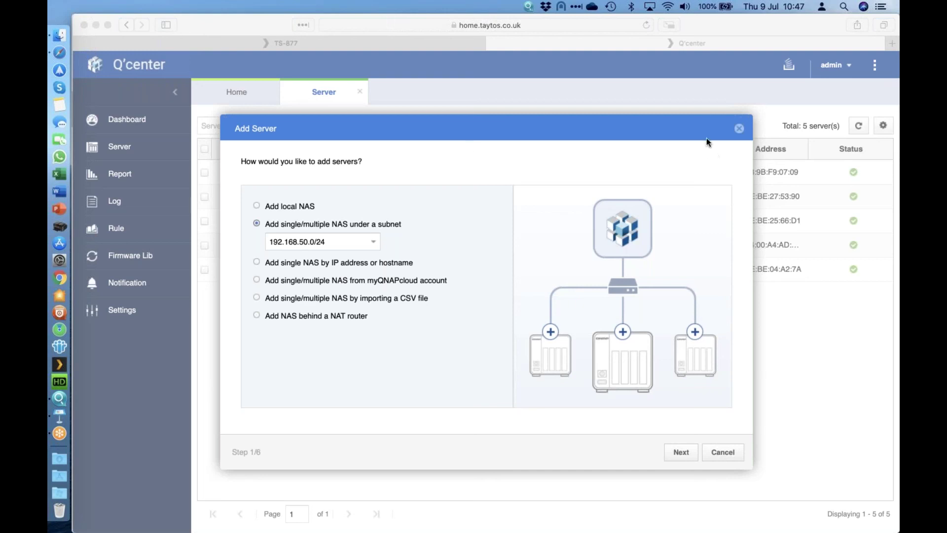
click(739, 131)
click(739, 130)
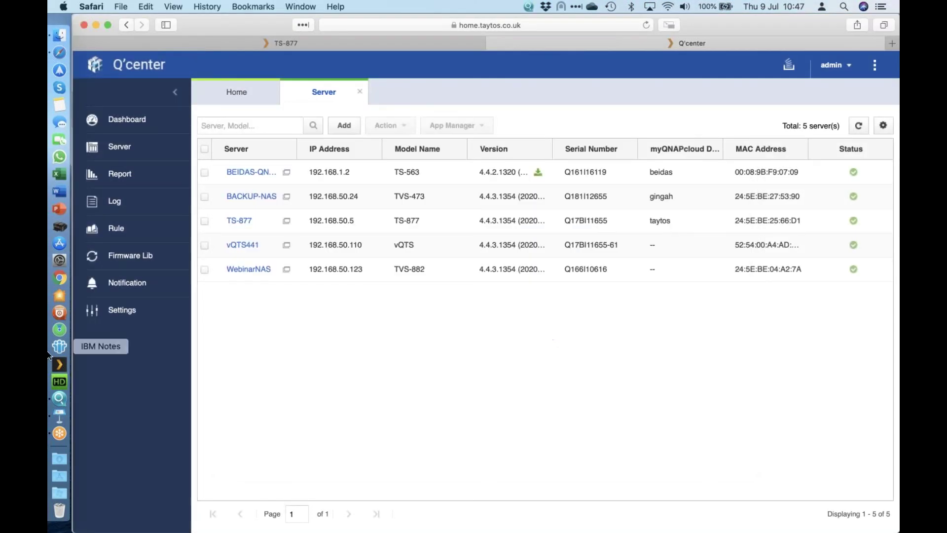
Switch to Qfinder Pro, open WebinarNAS's login page from it, and sign in as admin with the account password.
click(60, 400)
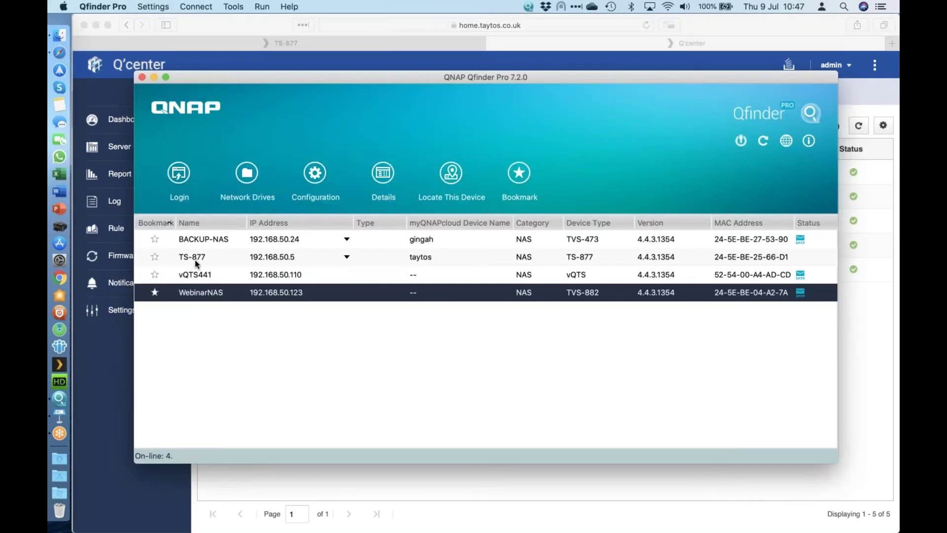
click(187, 189)
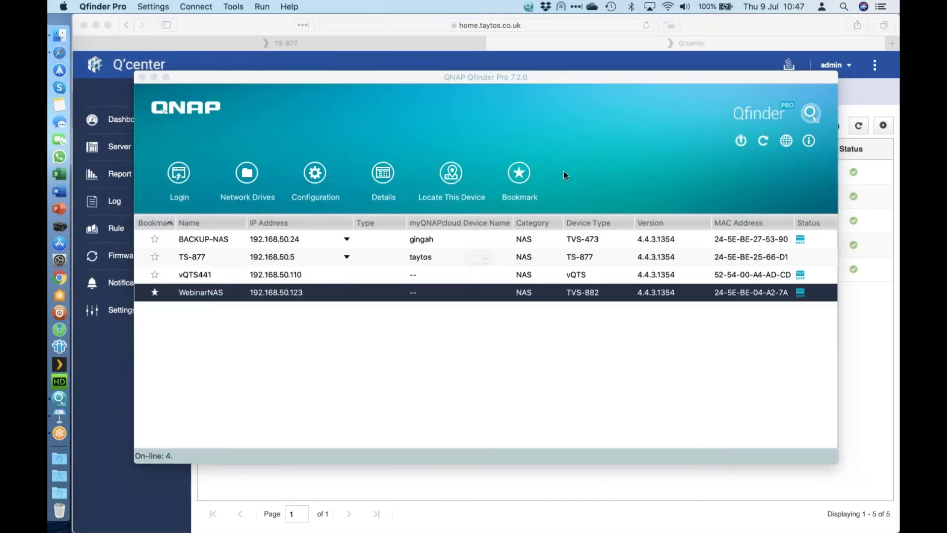
key(Tab)
text(•••••••)
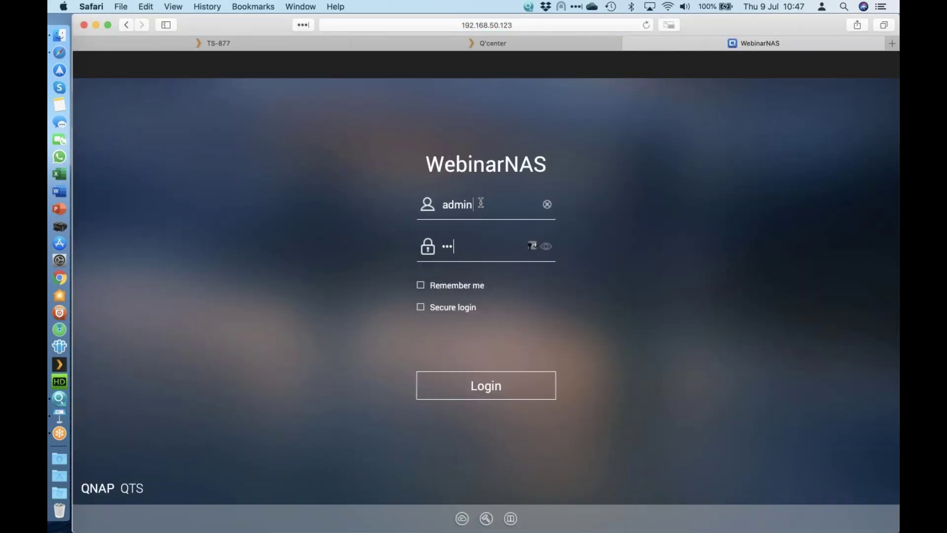
key(Return)
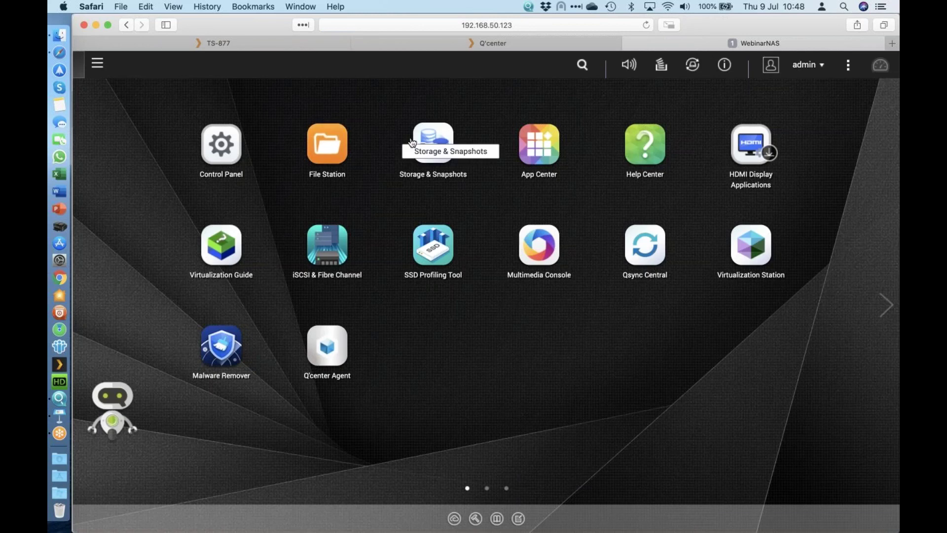
Open Storage & Snapshots on WebinarNAS at full size, and view the Storage/Snapshots details with Storage Pool 1's management information.
click(433, 143)
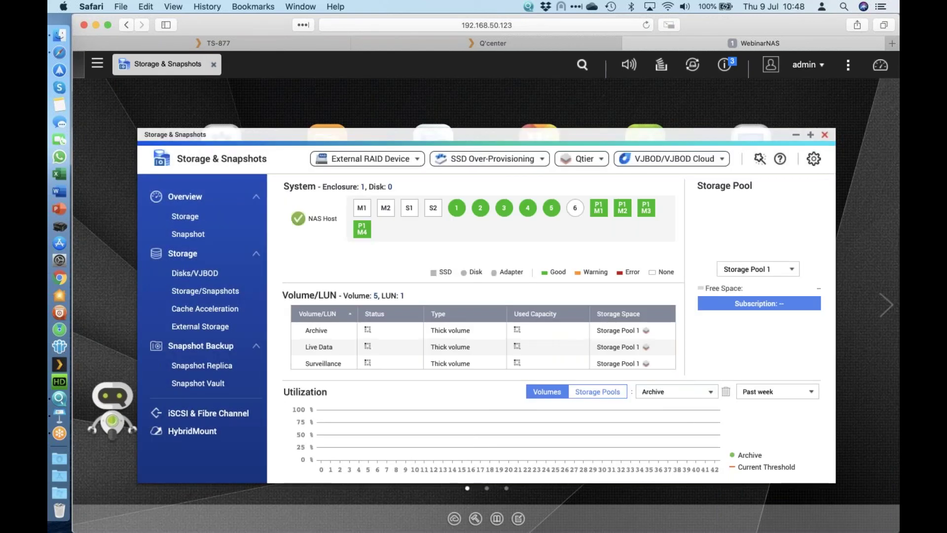
click(810, 135)
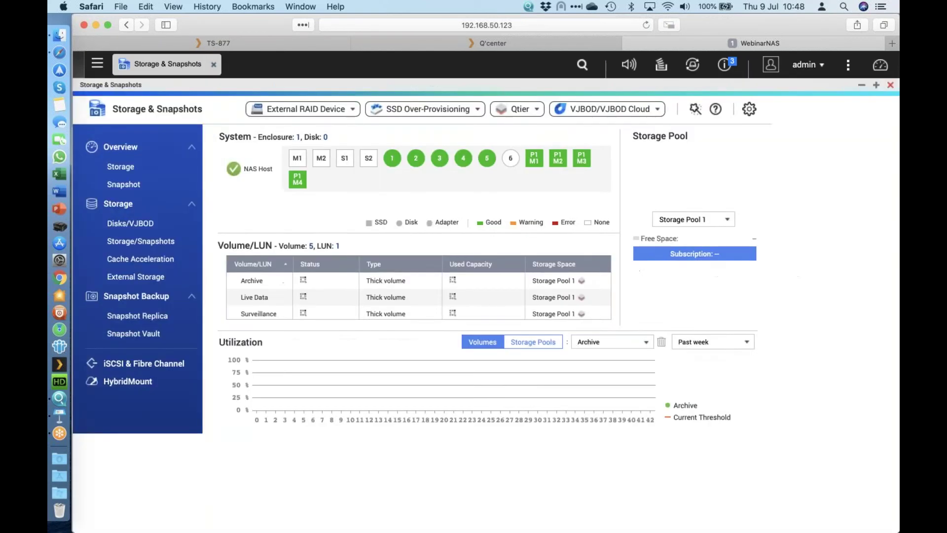
click(141, 241)
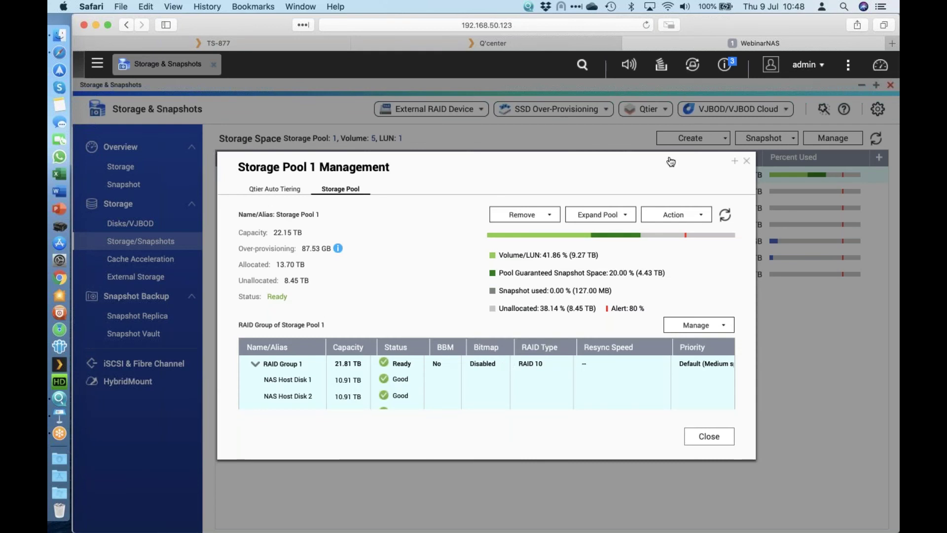
Maximize the Storage Pool 1 management window on WebinarNAS and refresh the status of its RAID groups and disks.
double_click(662, 157)
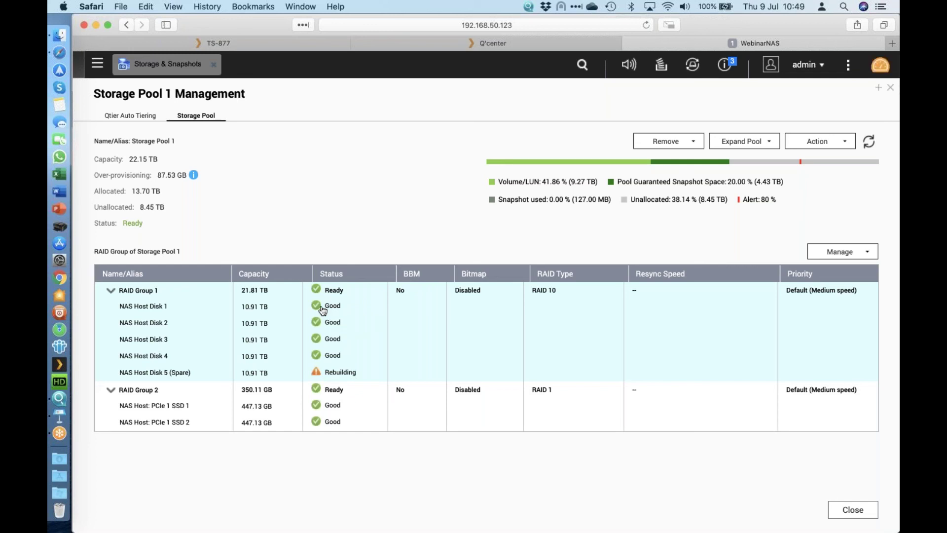
click(868, 145)
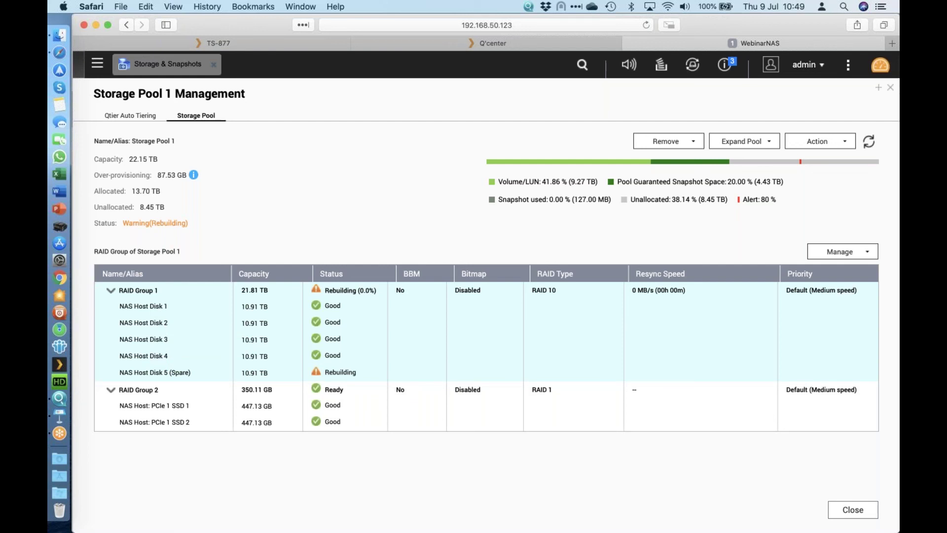
key(super+Tab)
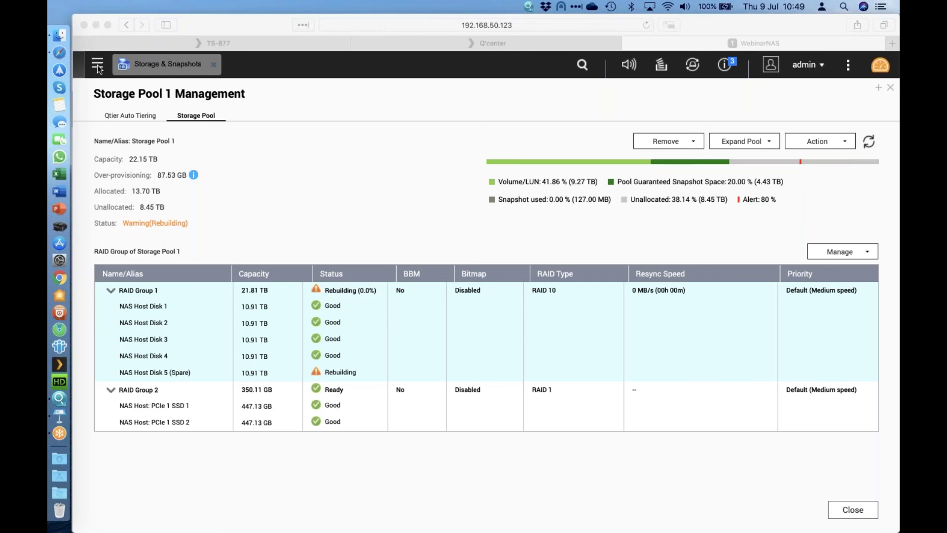
Switch to Q'center, view the available methods for adding servers, and close Add Server without adding any.
click(199, 39)
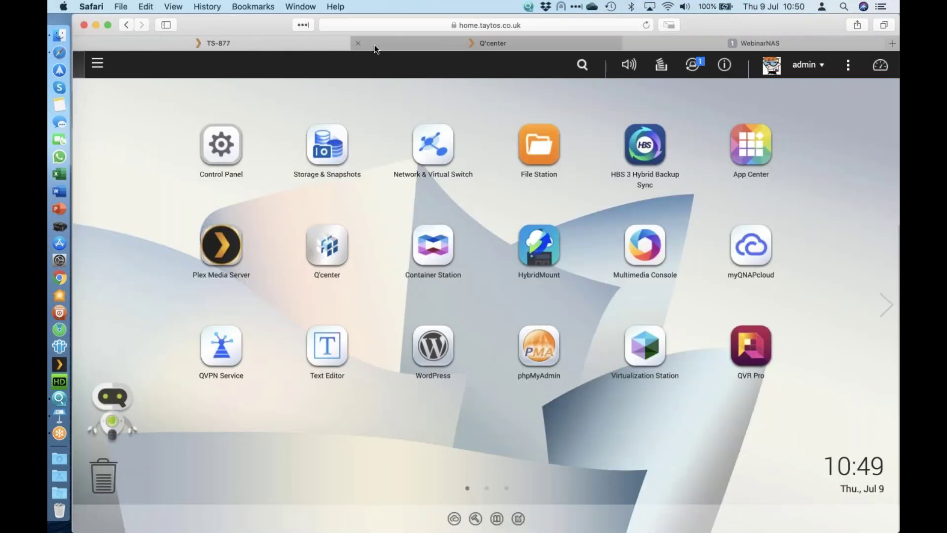
click(374, 44)
click(346, 128)
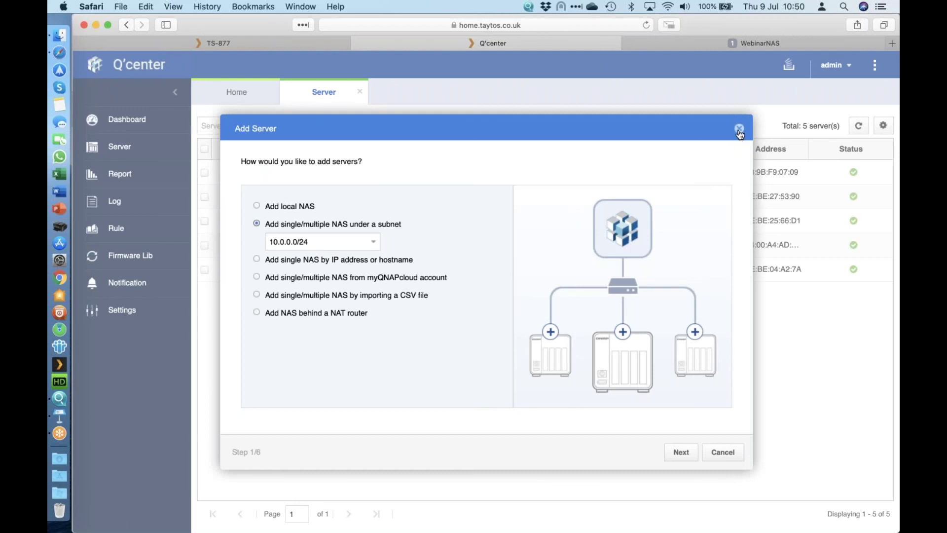
click(739, 129)
Open General Settings in TS-877's Control Panel and examine the system port and the secure connection port number.
click(144, 41)
click(232, 147)
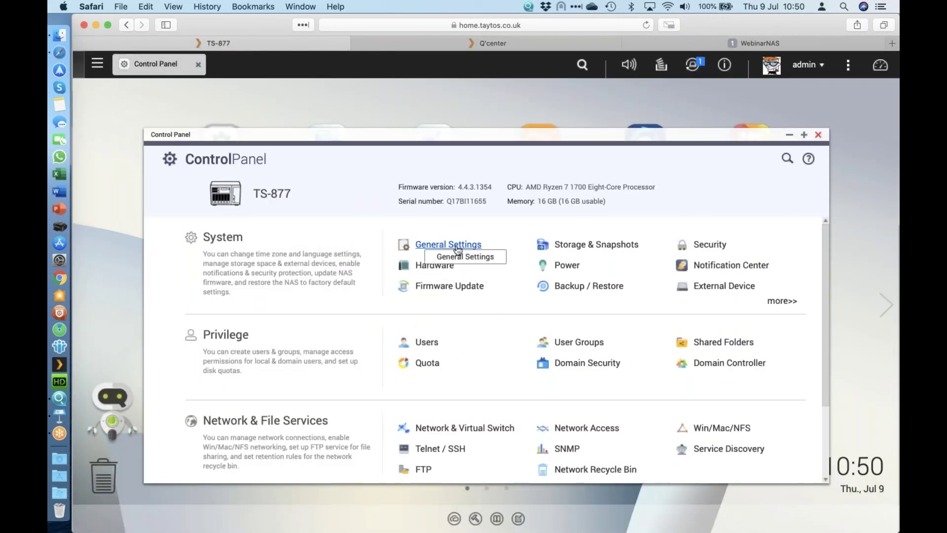
click(457, 249)
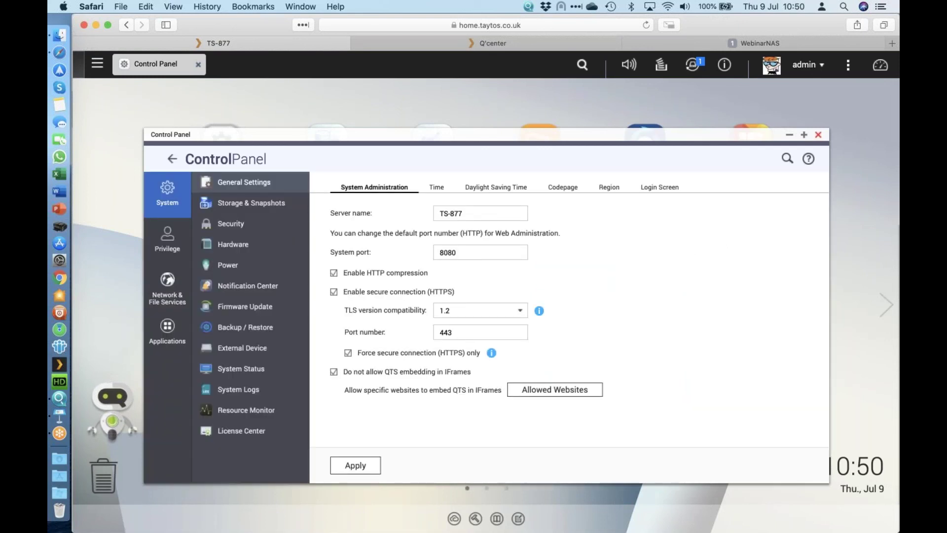
double_click(474, 250)
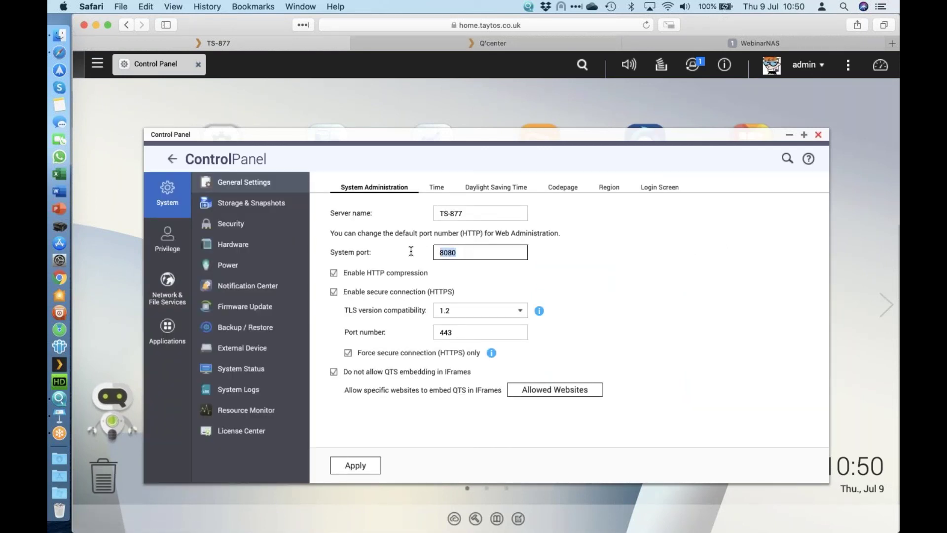
click(463, 332)
double_click(474, 252)
click(466, 332)
key(super+a)
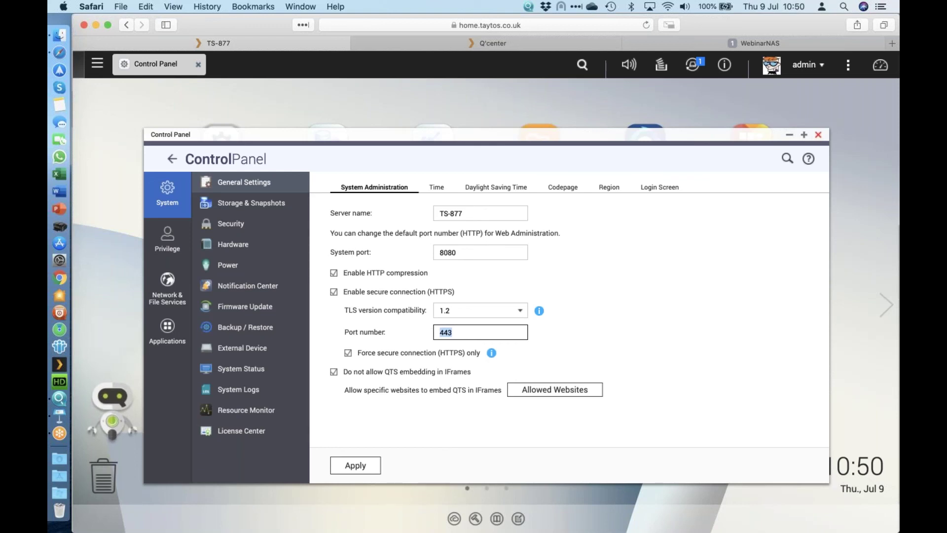
Return to Storage Pool 1 on WebinarNAS, review its event notifications, and close the notification list.
click(691, 43)
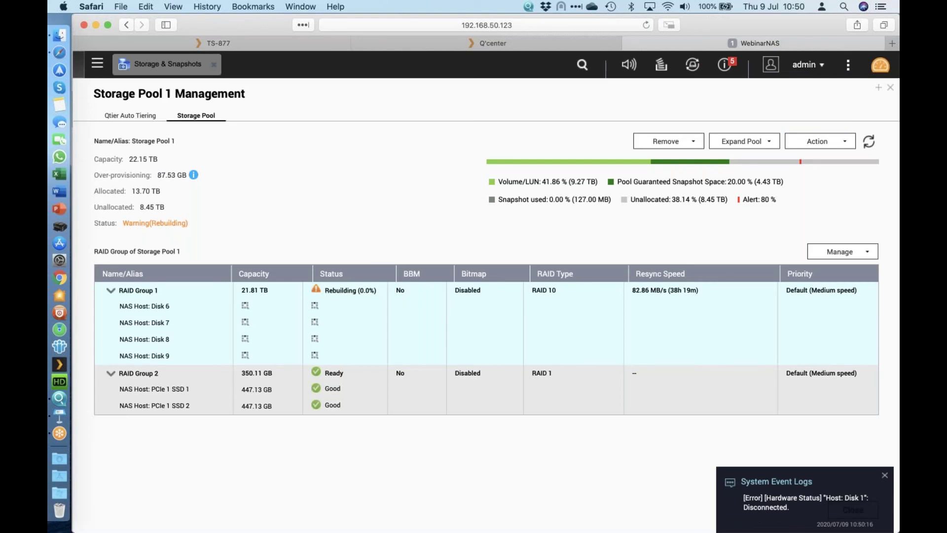
click(730, 70)
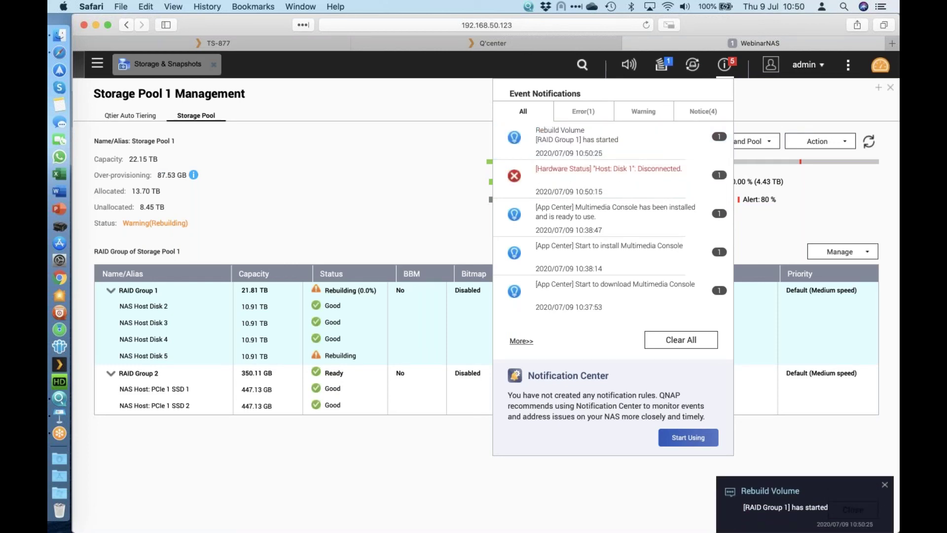
key(super+Tab)
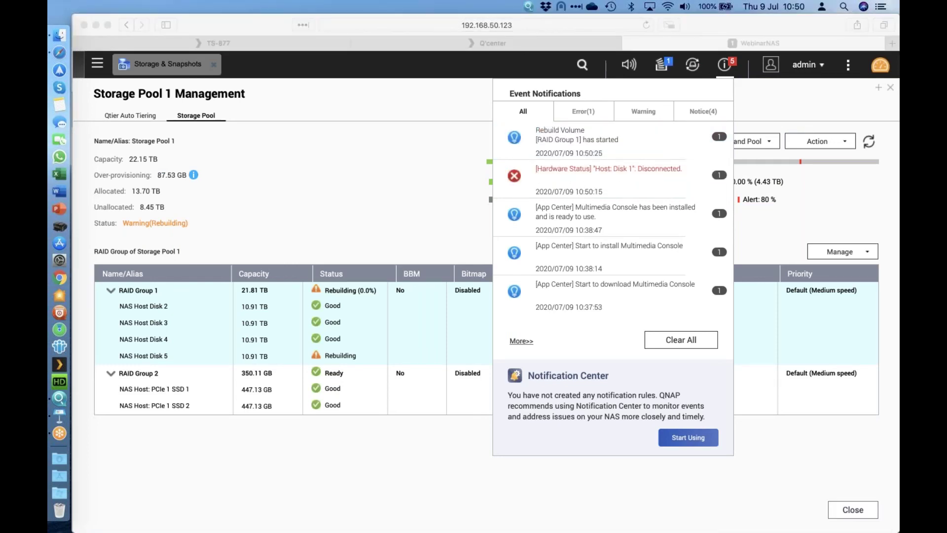
click(295, 152)
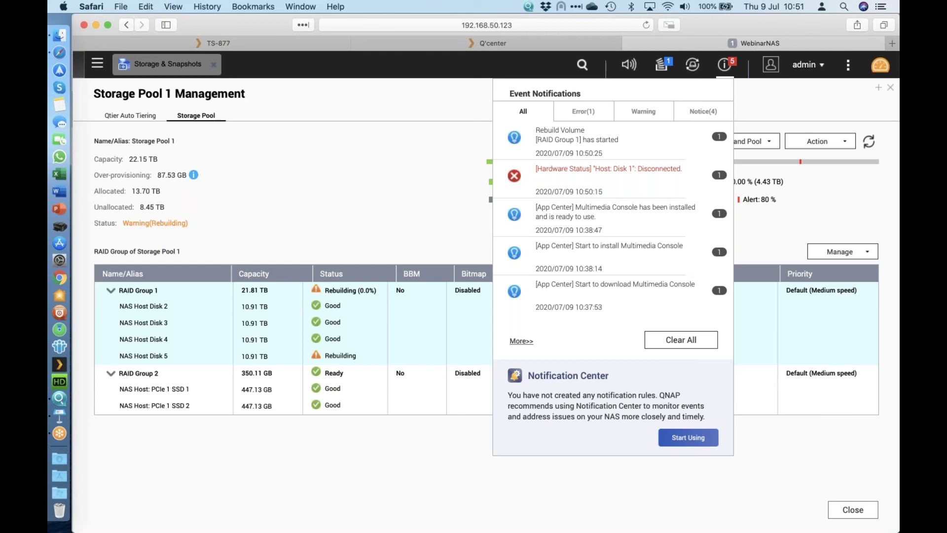
key(super+Tab)
click(724, 64)
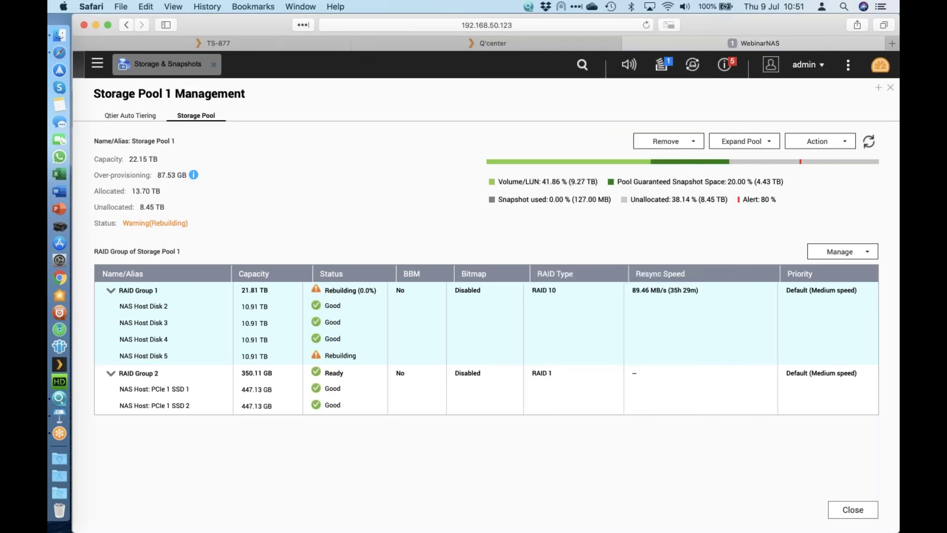
Return to TS-877, close Control Panel, and open Security Counselor at full size.
click(198, 46)
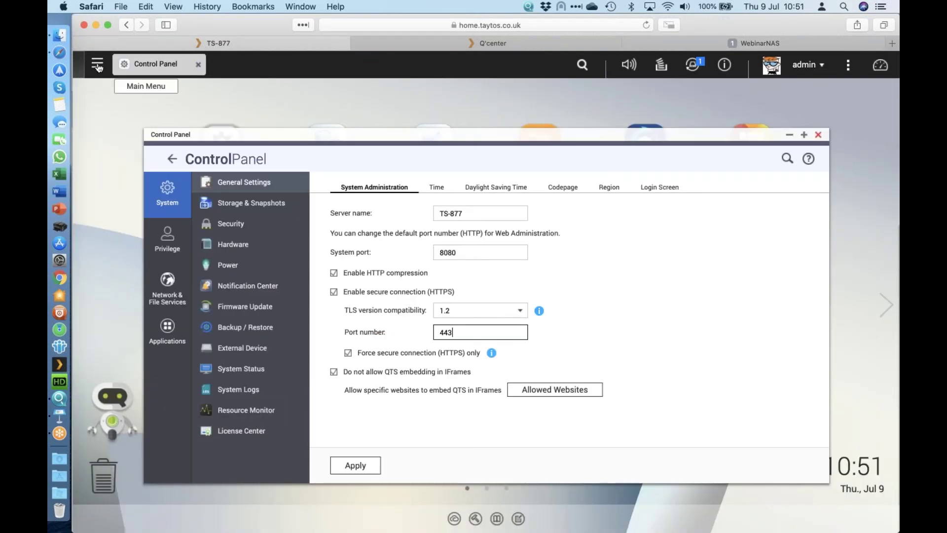
click(817, 135)
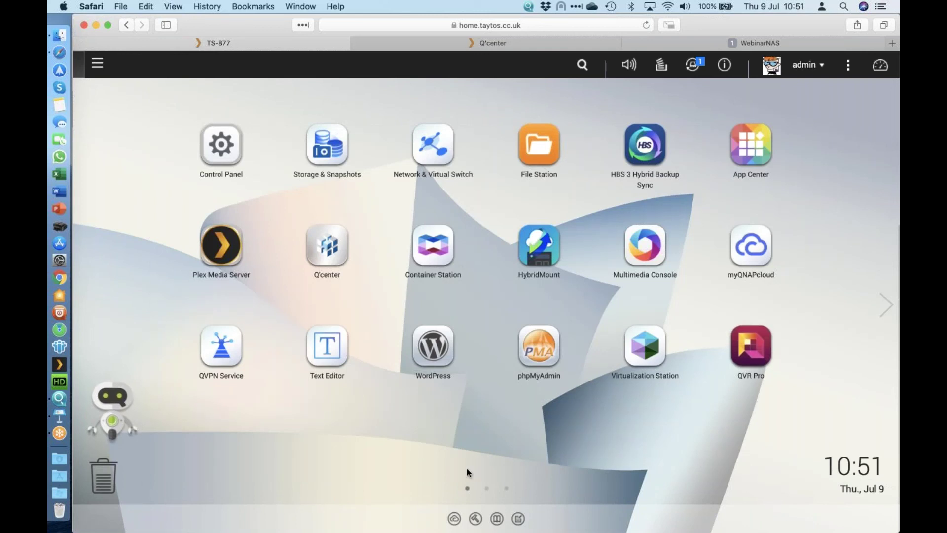
click(97, 64)
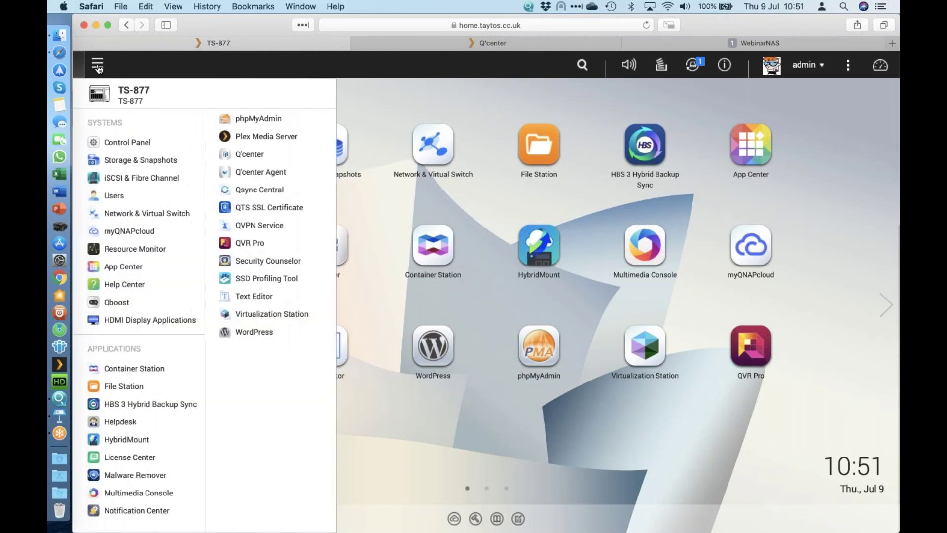
click(264, 262)
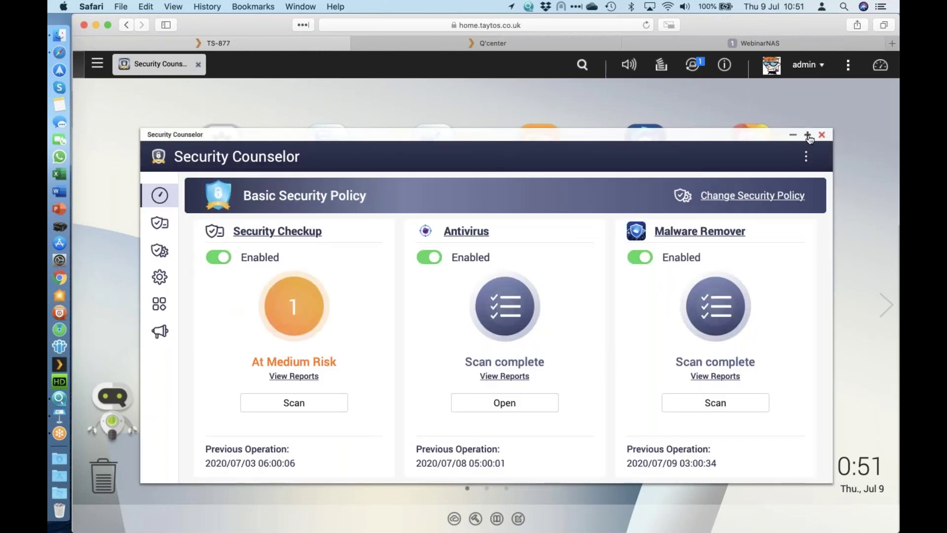
click(808, 134)
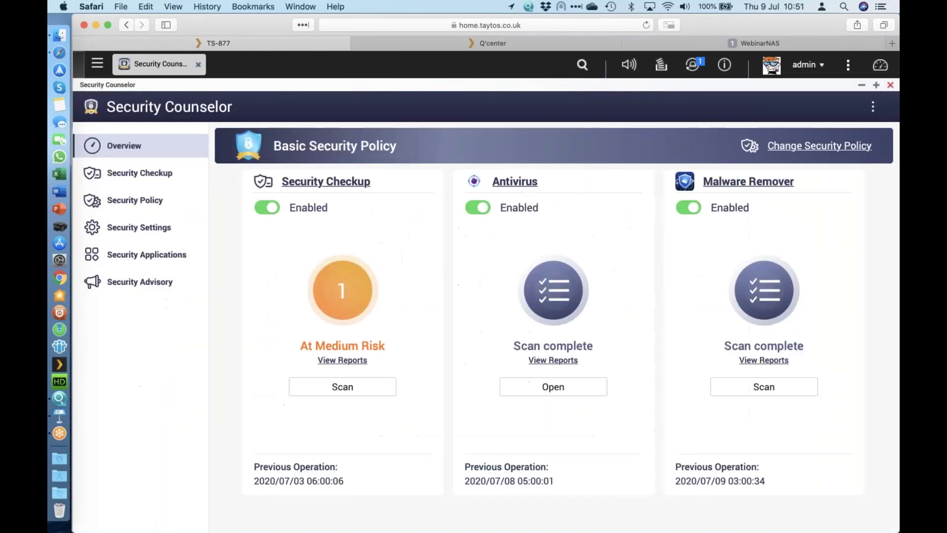
View the Security Checkup report in Security Counselor, return to the overview, and open Malware Remover from its application details.
click(342, 360)
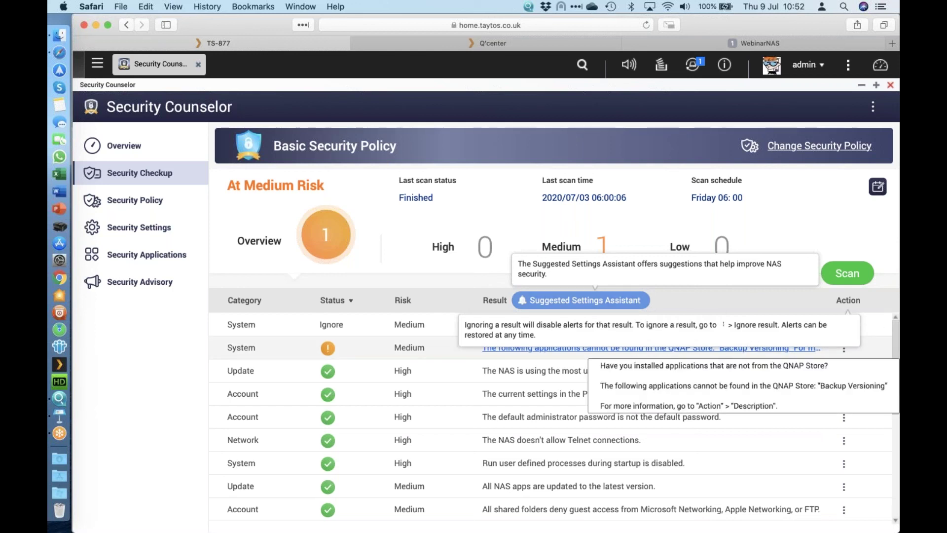
click(104, 147)
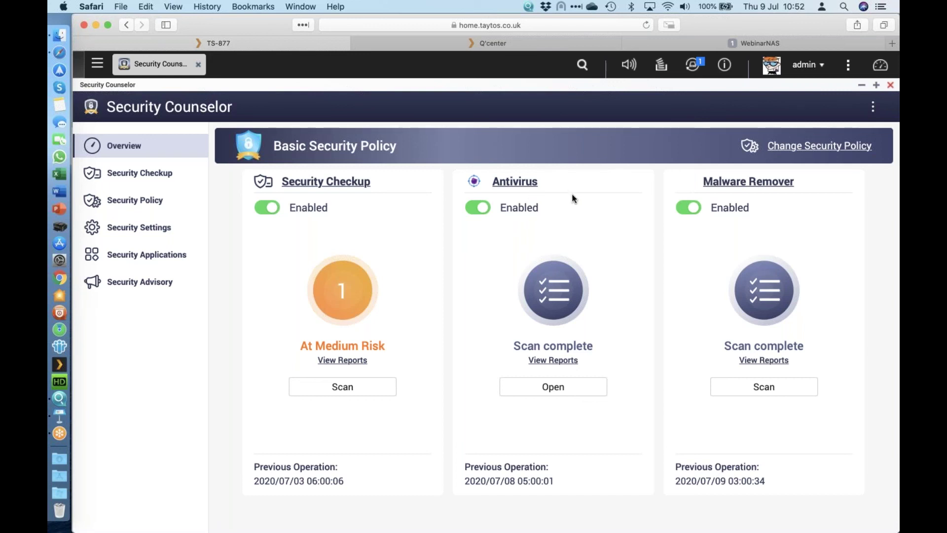
click(757, 182)
click(699, 209)
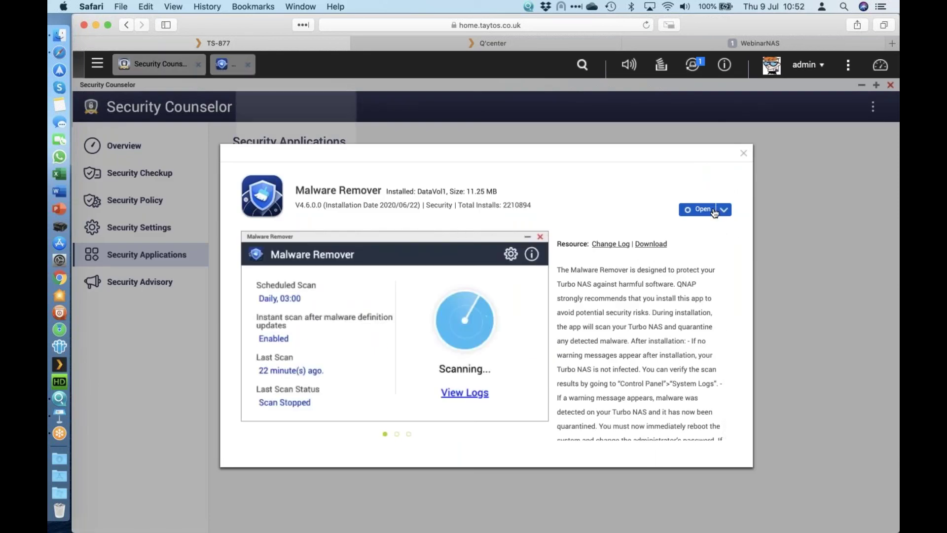
View the Malware Remover system event logs, close the logs and application details, and open the Security Advisory page.
click(688, 238)
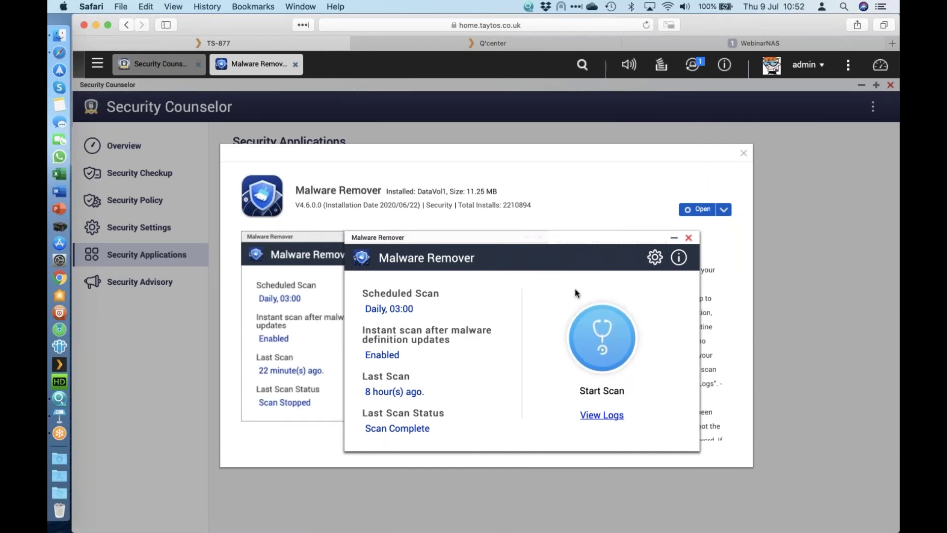
click(601, 415)
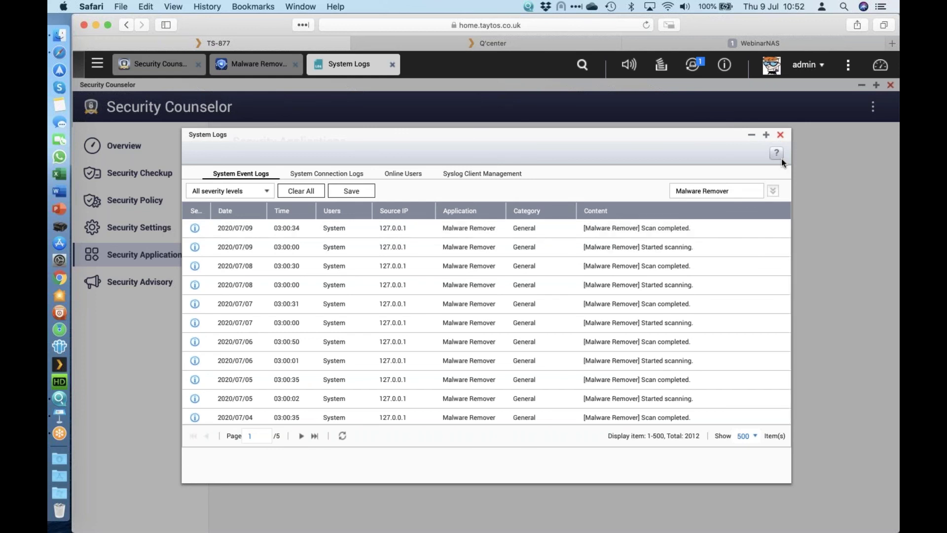
click(780, 135)
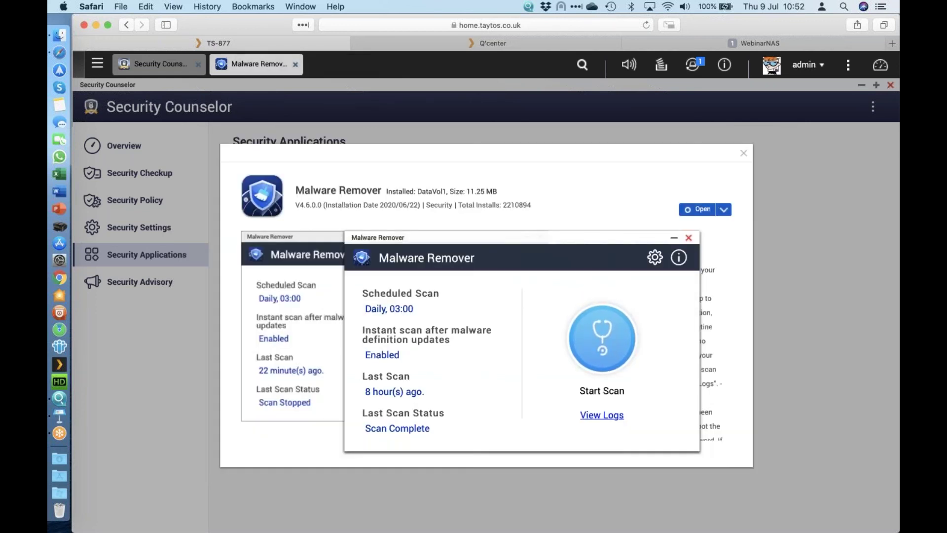
click(743, 154)
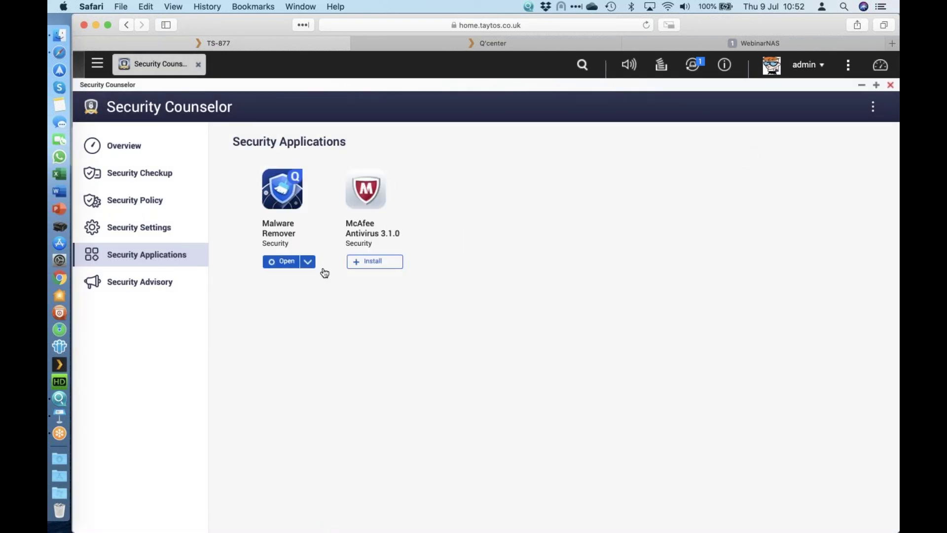
click(150, 289)
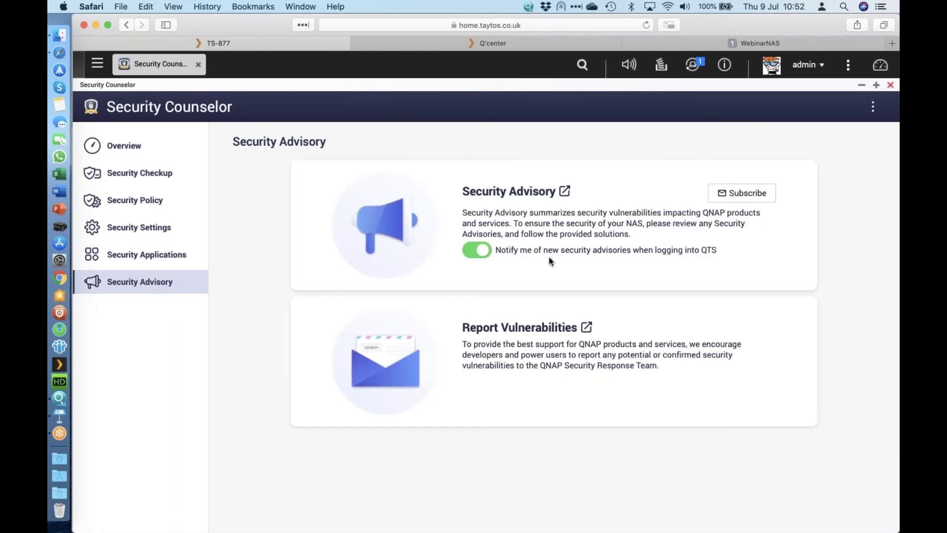